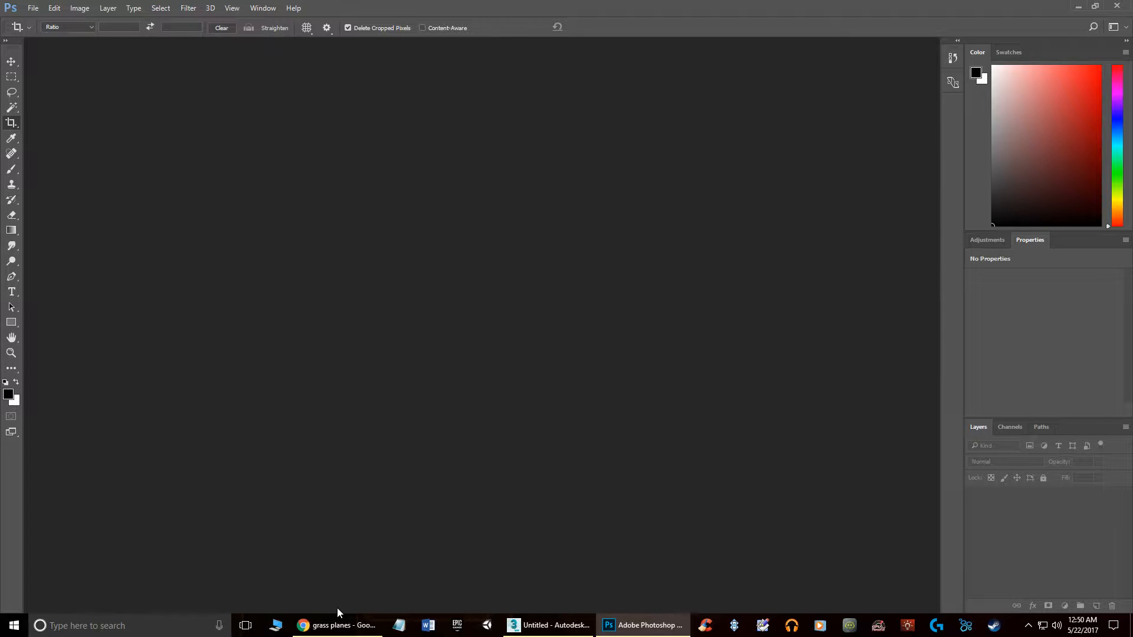
# Switch to Chrome and examine the grass planes reference images, including crossed billboard planes and single grass tufts
pyautogui.click(344, 627)
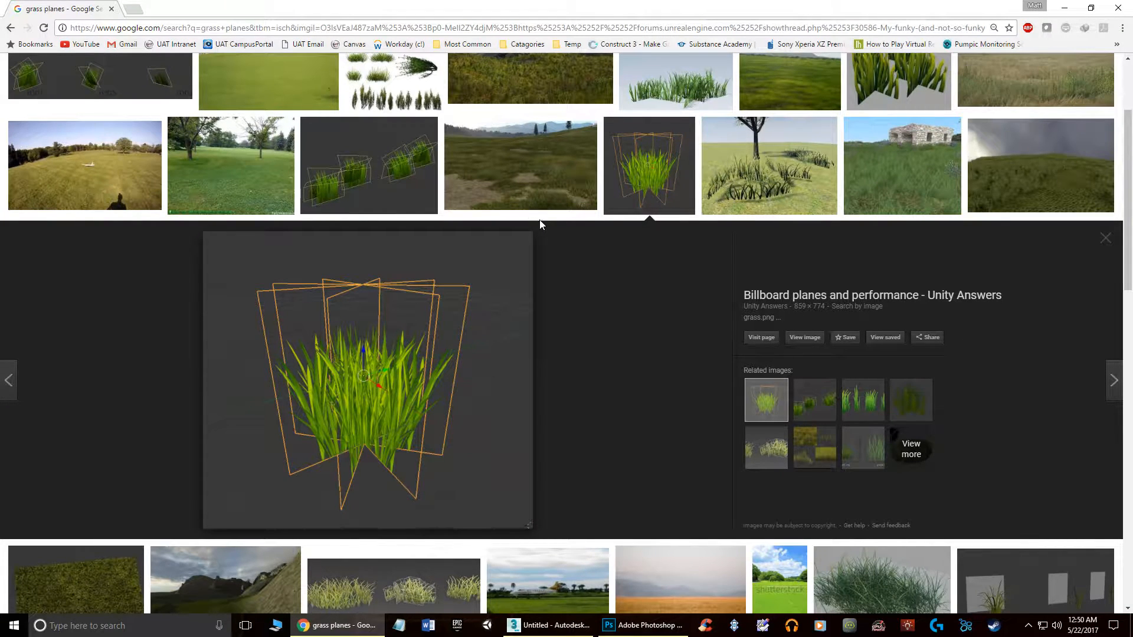
pyautogui.scroll(2, 542, 226)
pyautogui.scroll(-4, 324, 322)
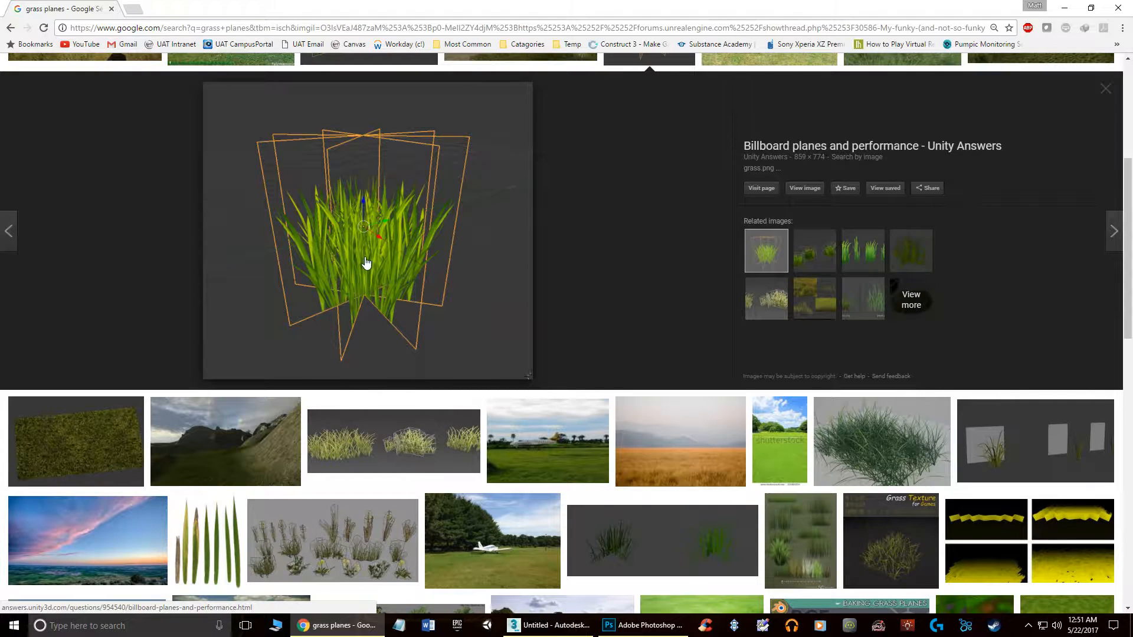
pyautogui.scroll(4, 465, 285)
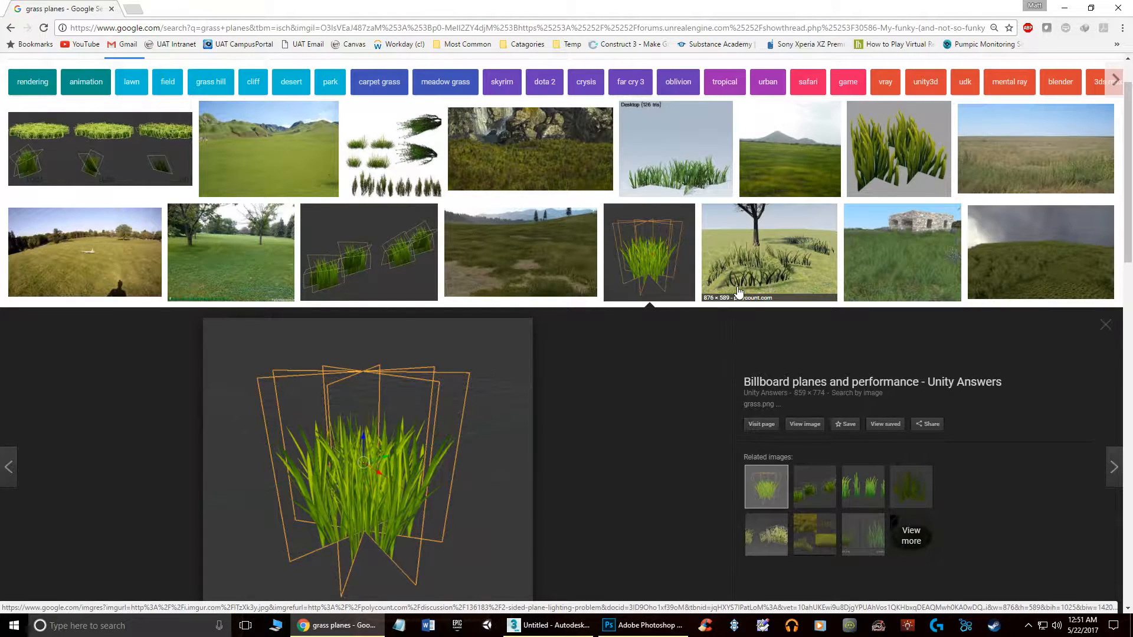
pyautogui.click(782, 265)
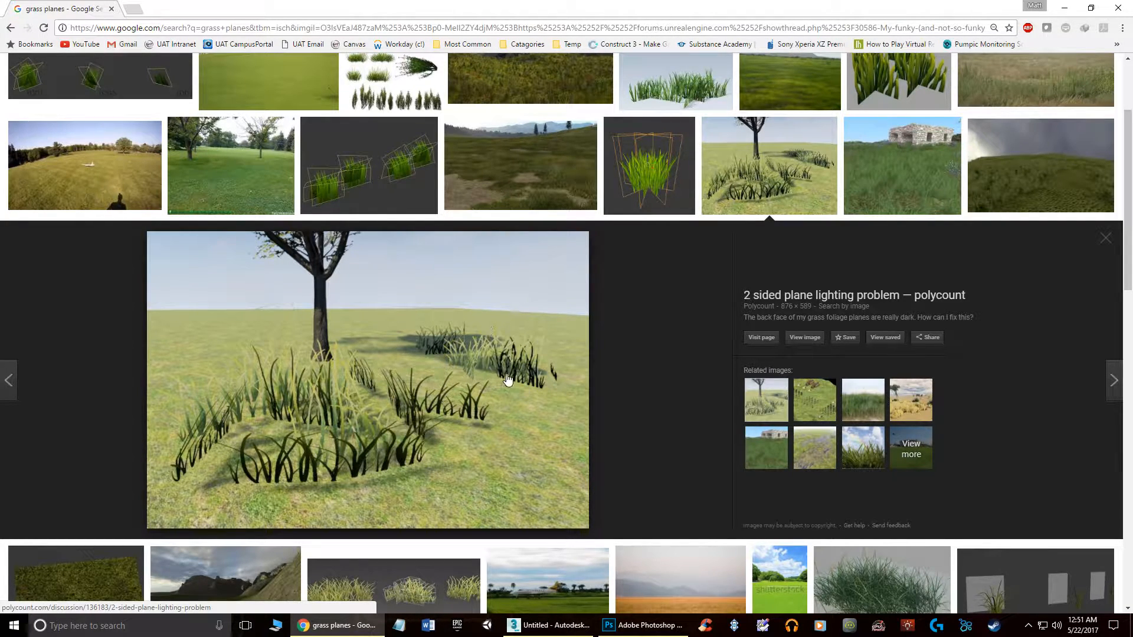
pyautogui.click(371, 165)
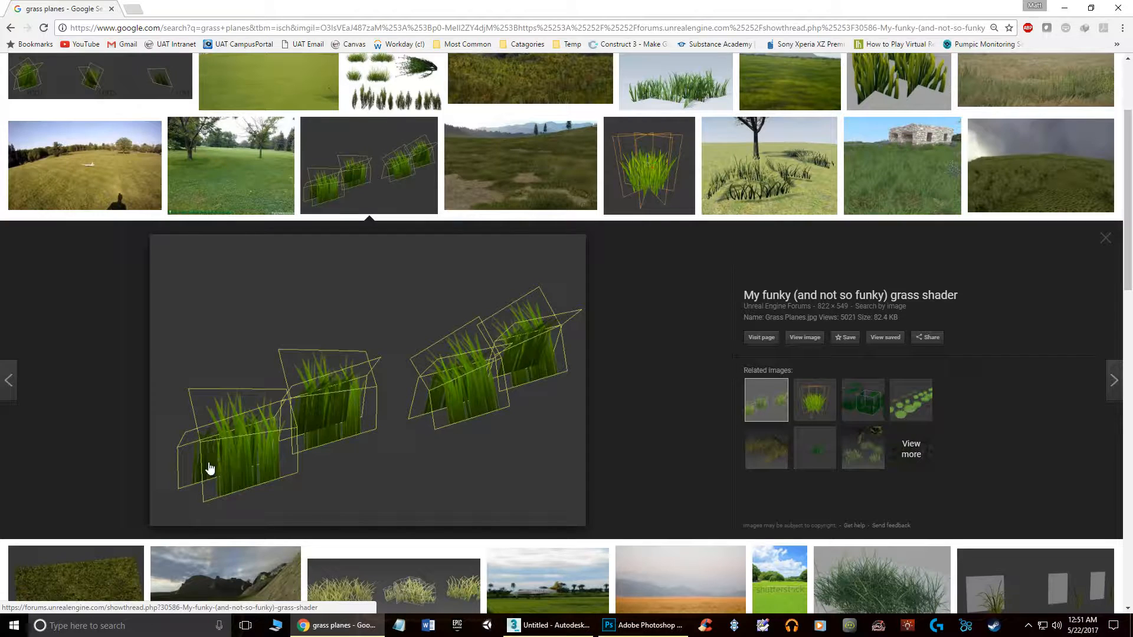
pyautogui.click(814, 451)
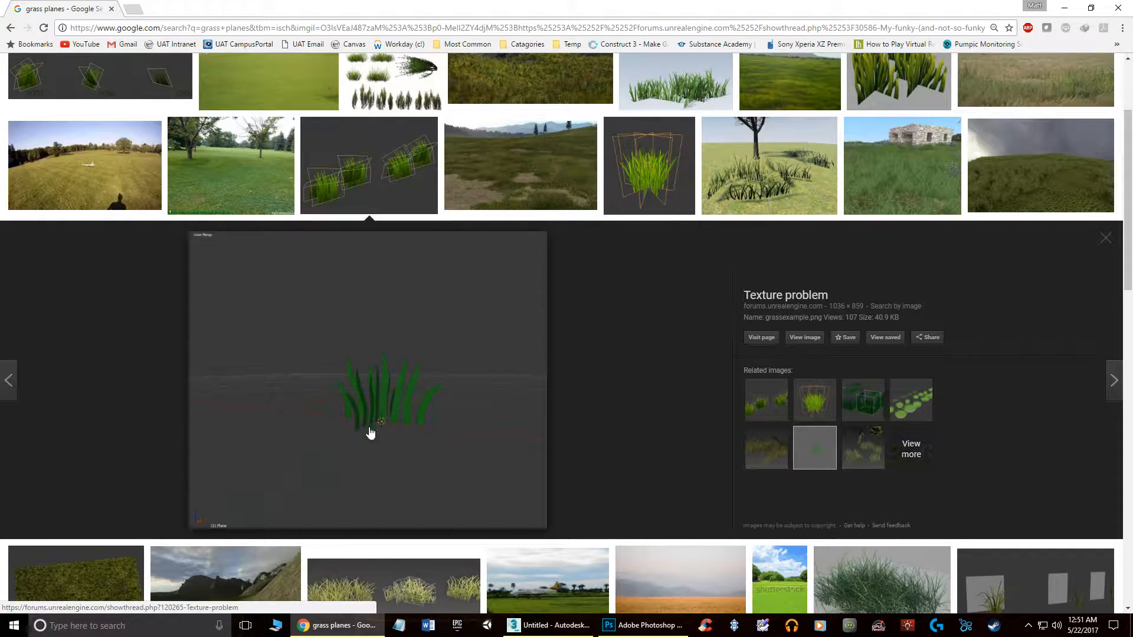
# Switch to Photoshop and create a new 256 x 256 pixel document at 72 pixels per inch with white background
pyautogui.click(649, 625)
pyautogui.click(33, 7)
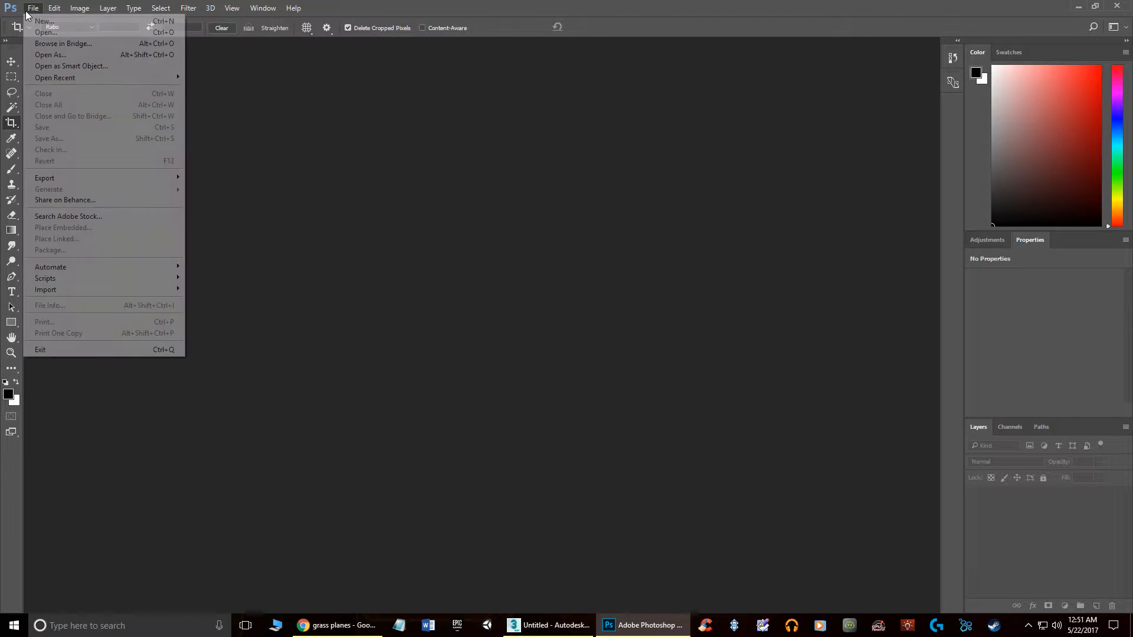
pyautogui.click(45, 21)
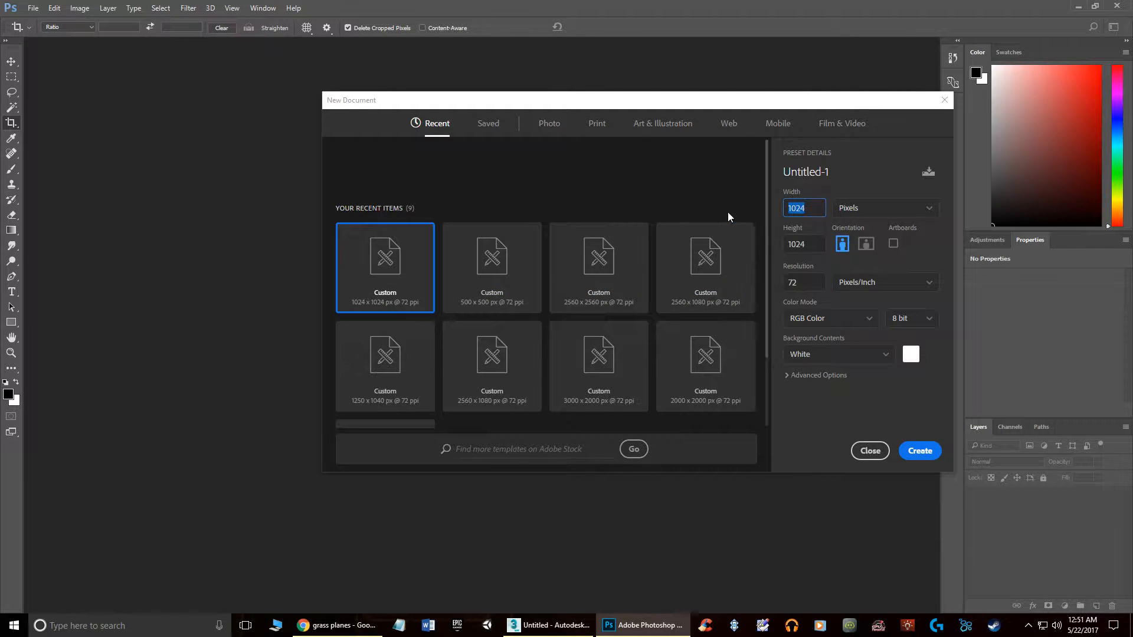
pyautogui.write('256')
pyautogui.press('Tab')
pyautogui.write('25')
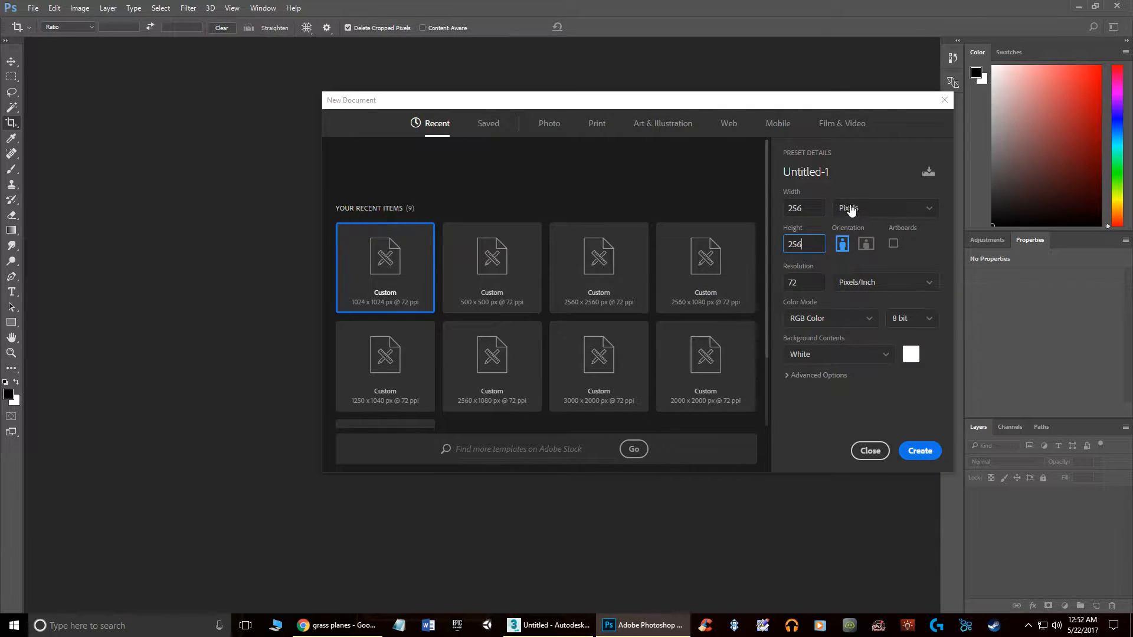
pyautogui.click(918, 453)
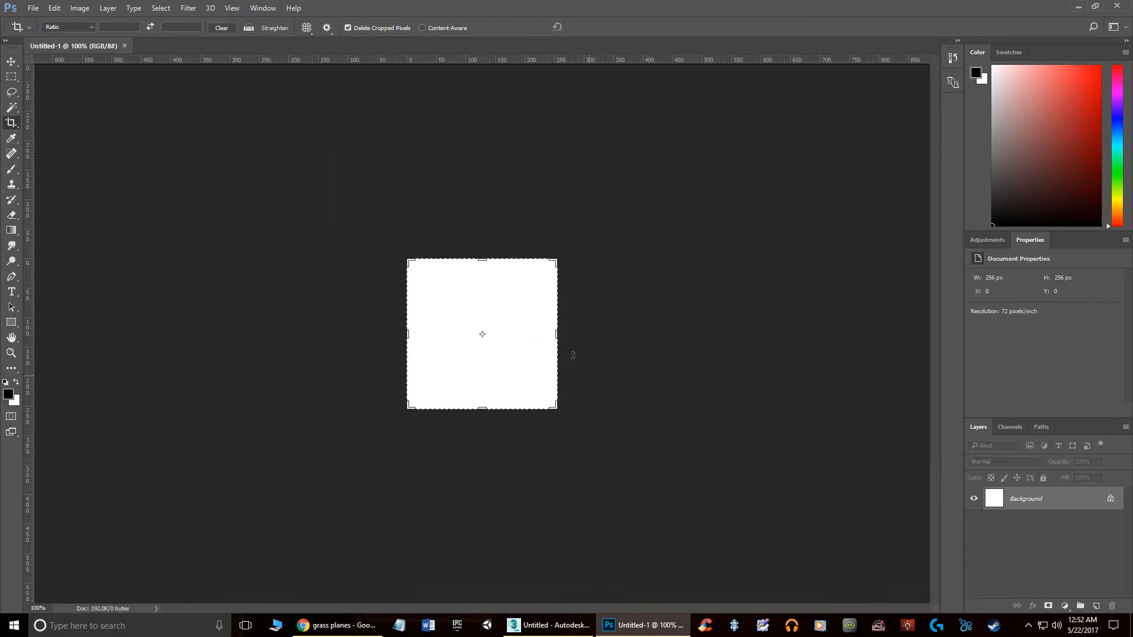
# Set the foreground color to a dark green with hue 112 and fill the Background layer using the Paint Bucket
pyautogui.keyDown('alt'); pyautogui.scroll(5, 493, 301); pyautogui.keyUp('alt')
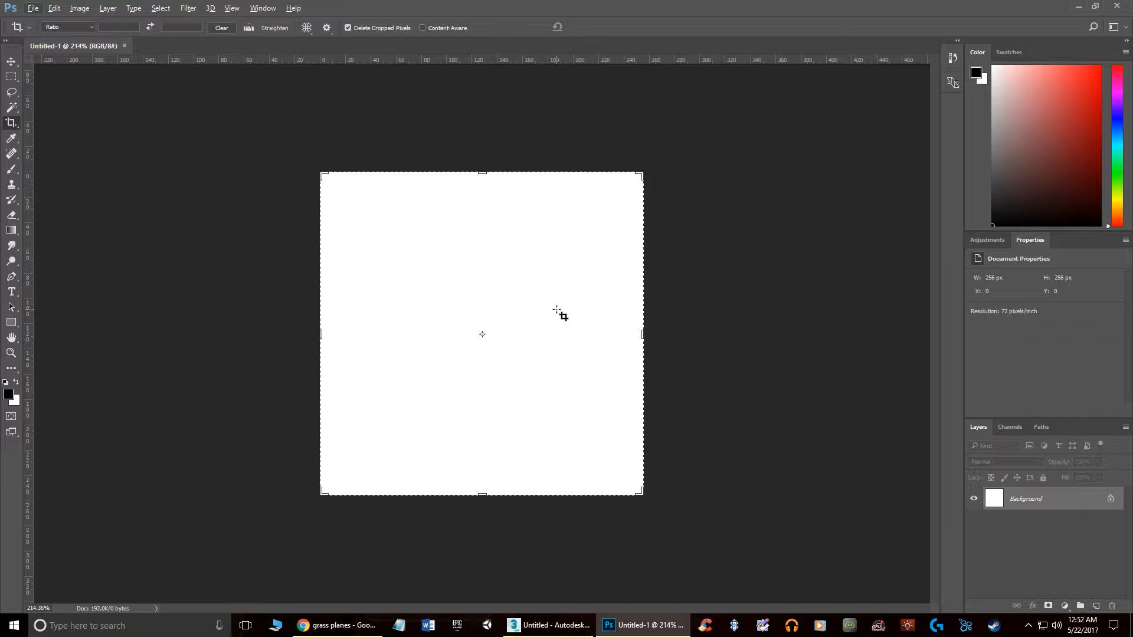
pyautogui.click(10, 395)
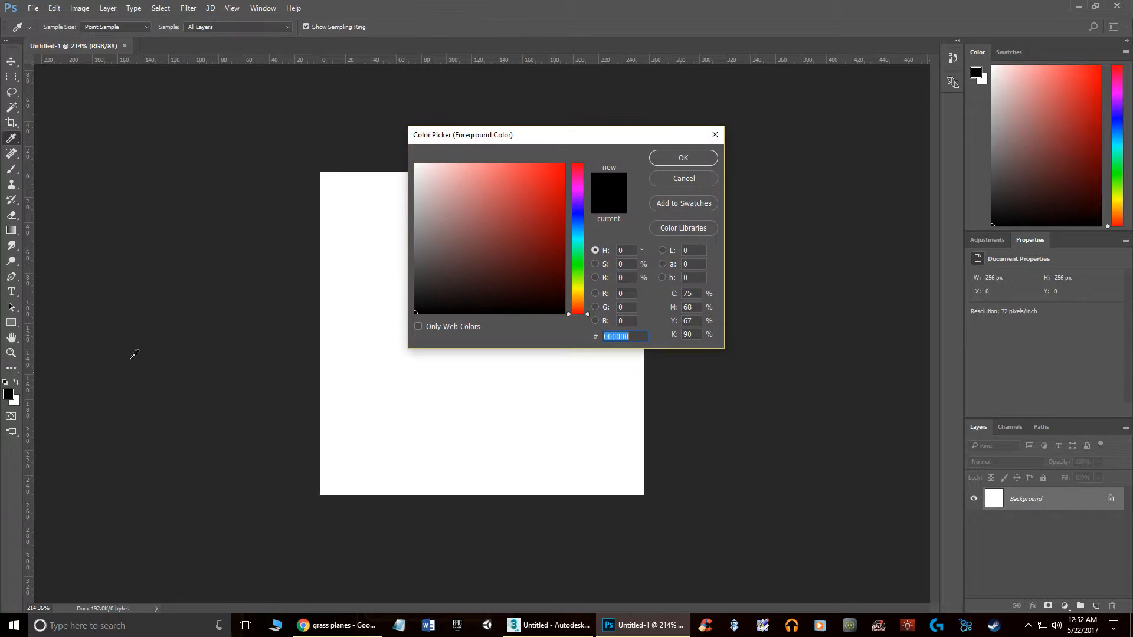
pyautogui.click(578, 267)
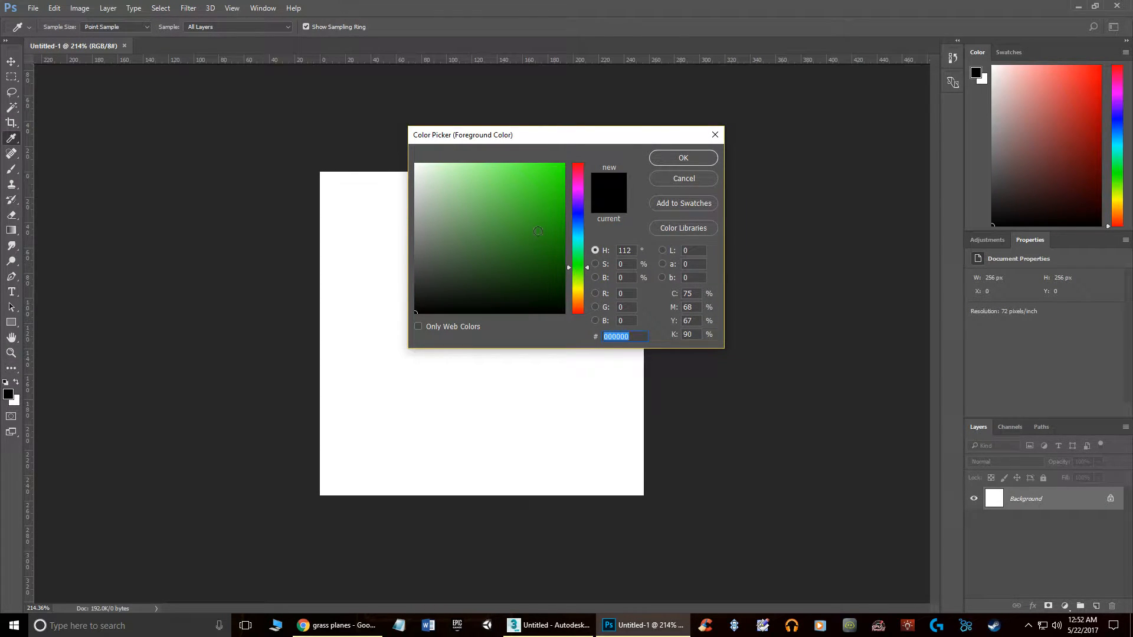
pyautogui.click(552, 250)
pyautogui.click(681, 161)
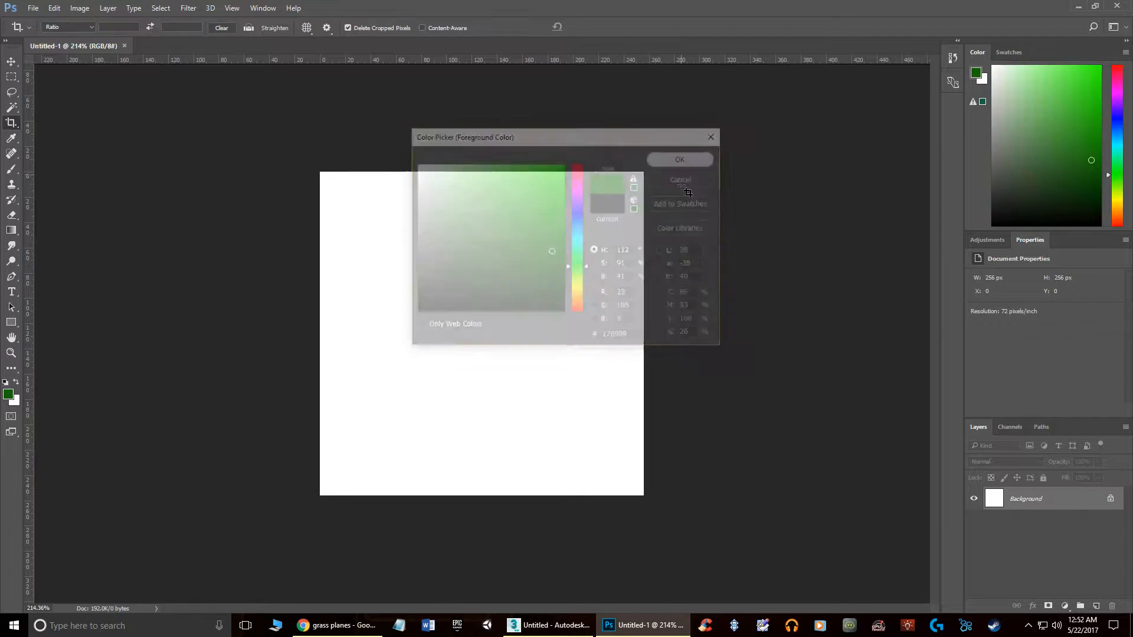
pyautogui.rightClick(8, 233)
pyautogui.click(65, 239)
pyautogui.click(371, 288)
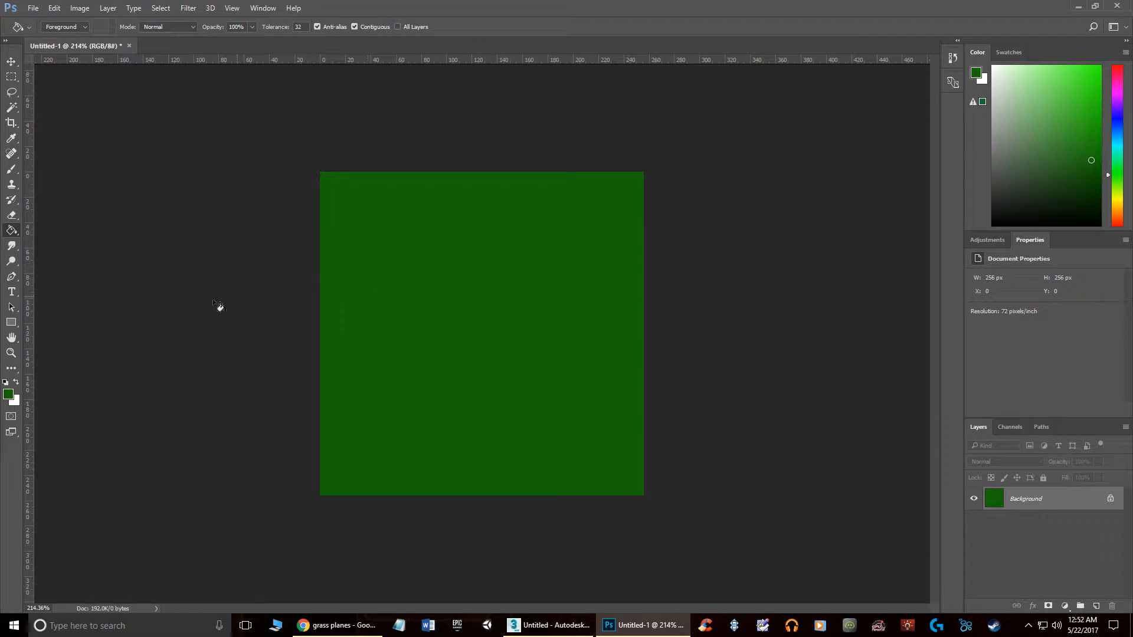
# Set the other swatch color to a light yellow-green (R 128, G 198, B 38), keeping dark green as foreground and light green as background color
pyautogui.click(16, 381)
pyautogui.click(8, 397)
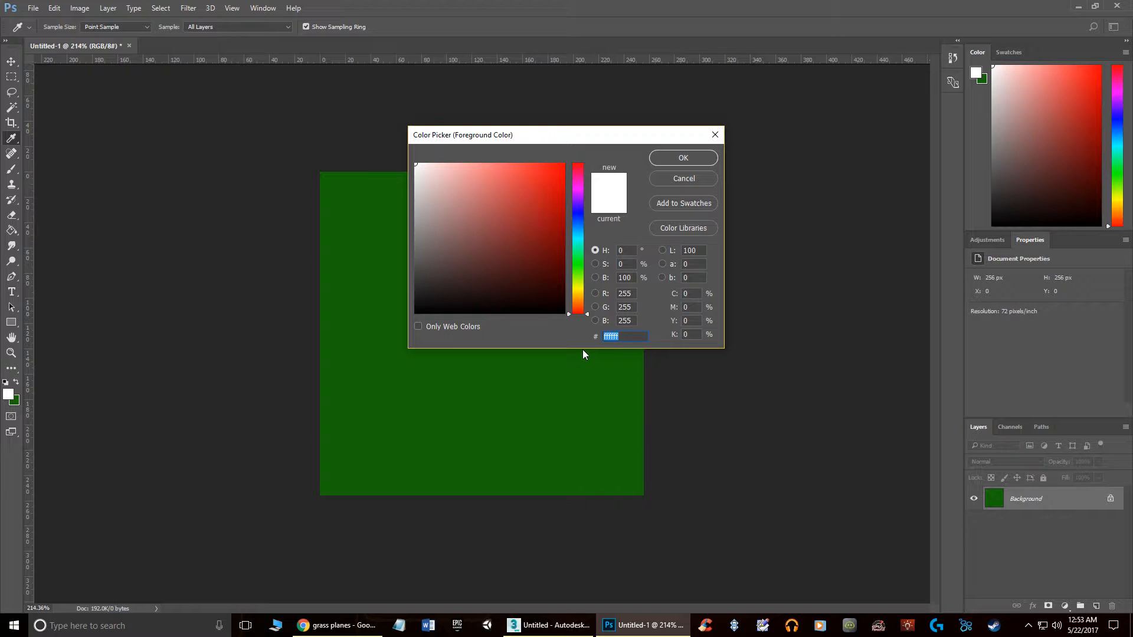
pyautogui.click(576, 272)
pyautogui.moveTo(554, 223); pyautogui.dragTo(536, 197)
pyautogui.moveTo(589, 273); pyautogui.dragTo(586, 282)
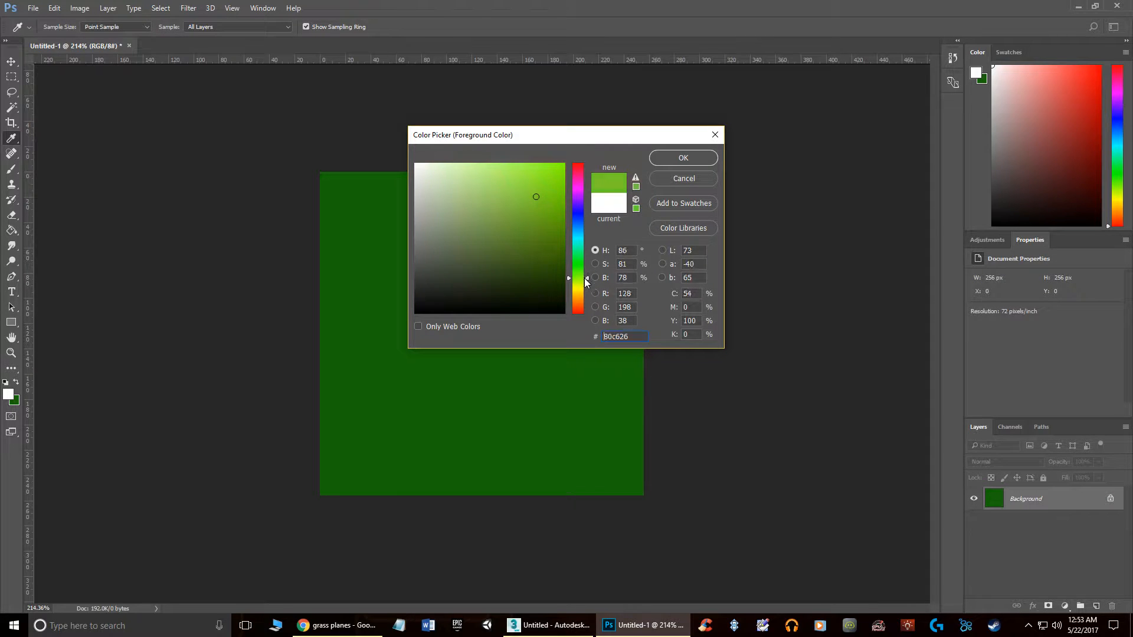
pyautogui.click(682, 158)
pyautogui.press('g')
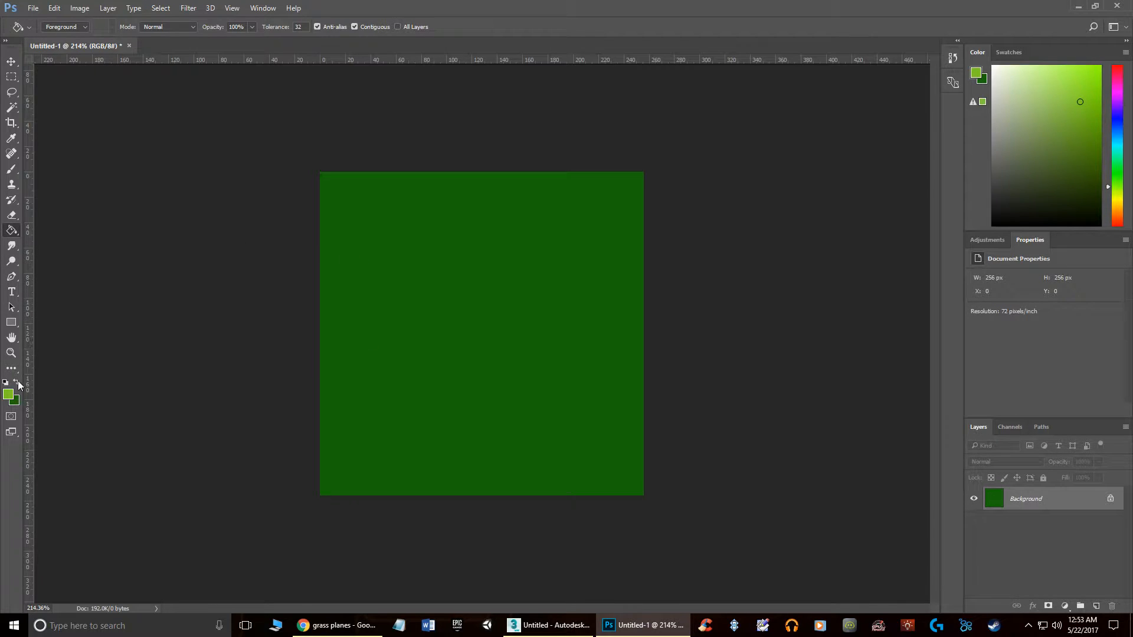
pyautogui.click(17, 381)
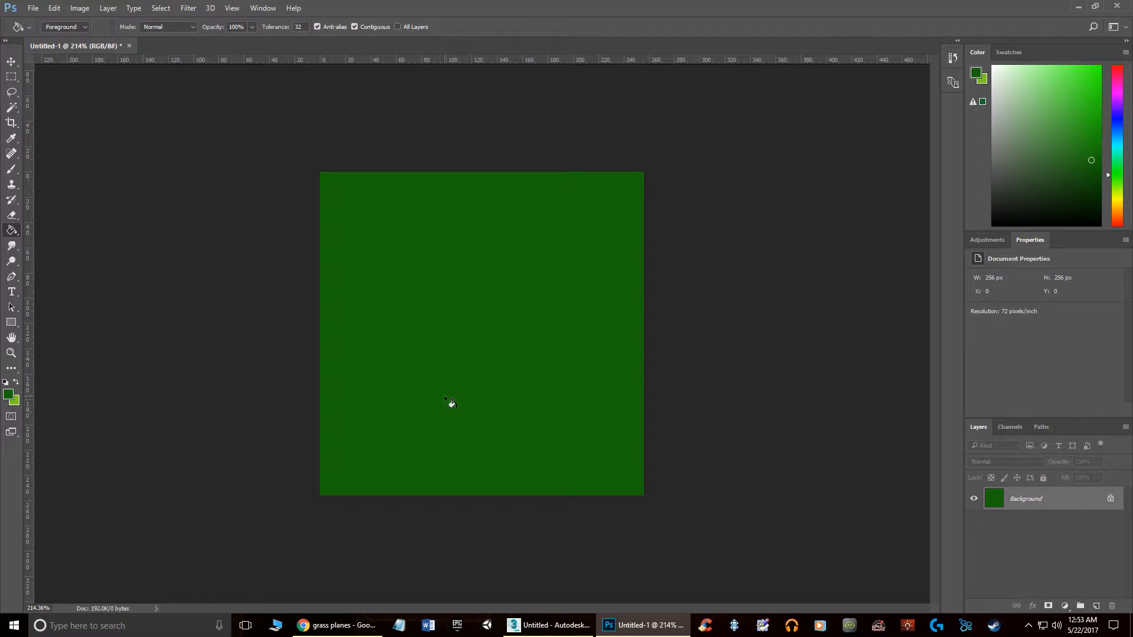
# Add a new empty layer above the Background layer and hide the green Background layer
pyautogui.click(1096, 606)
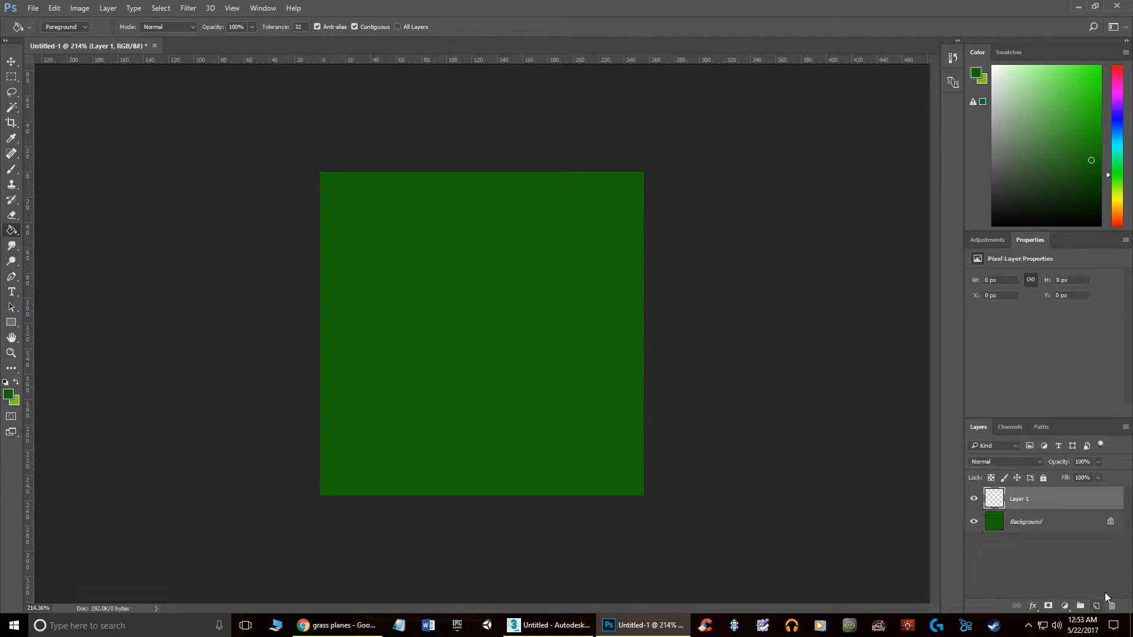
pyautogui.click(973, 522)
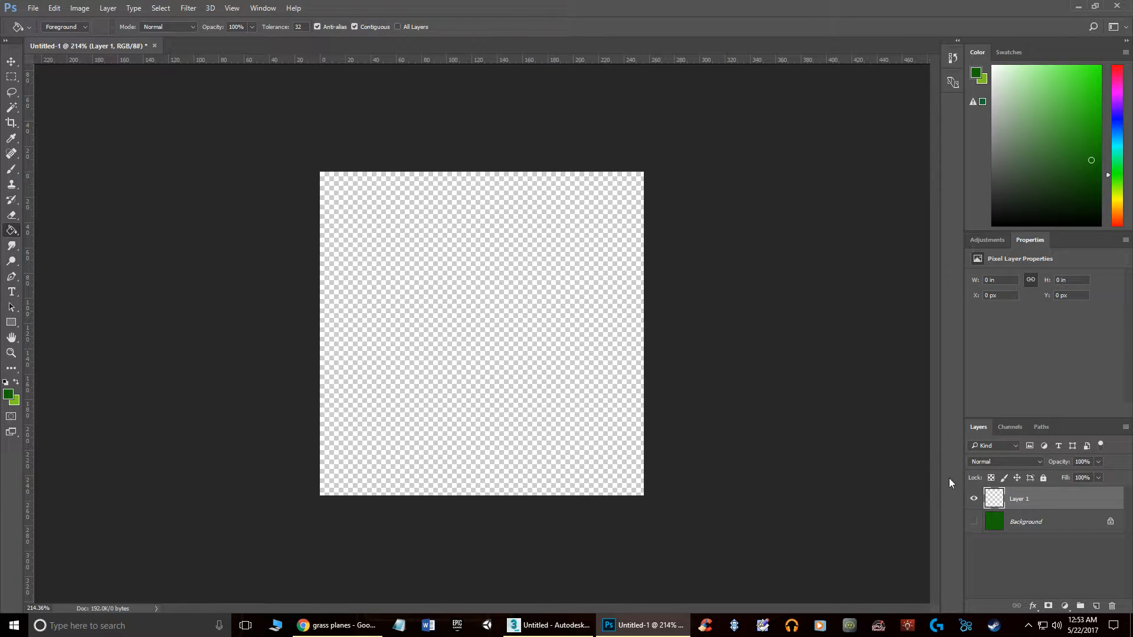
# Choose the Brush tool with the 134 px grass brush tip
pyautogui.keyDown('alt'); pyautogui.scroll(1, 609, 460); pyautogui.keyUp('alt')
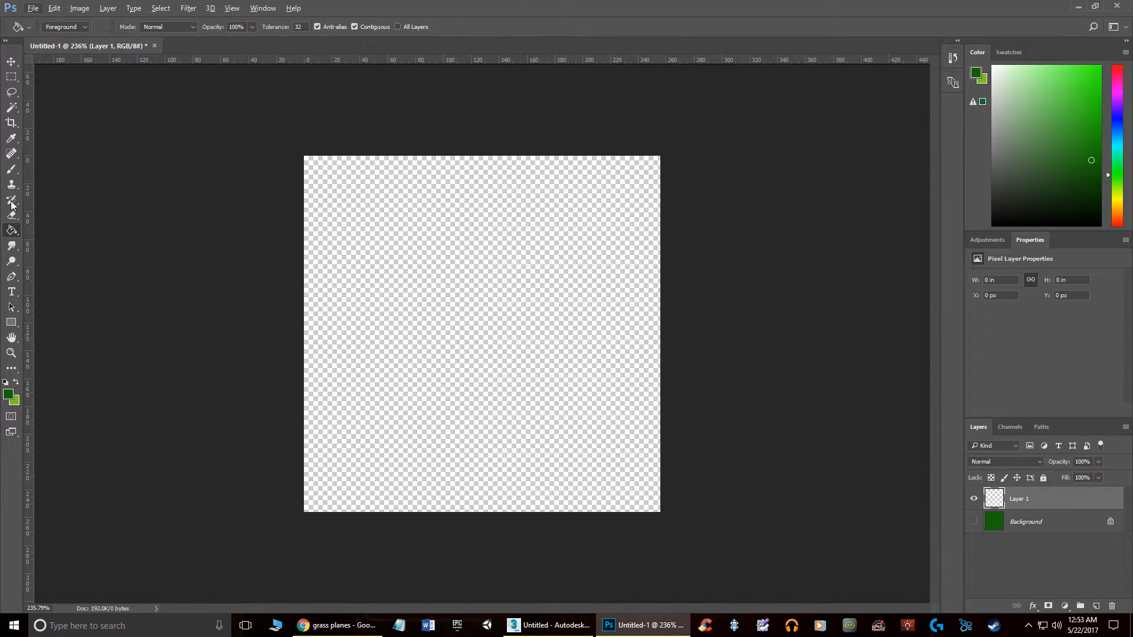
pyautogui.click(11, 169)
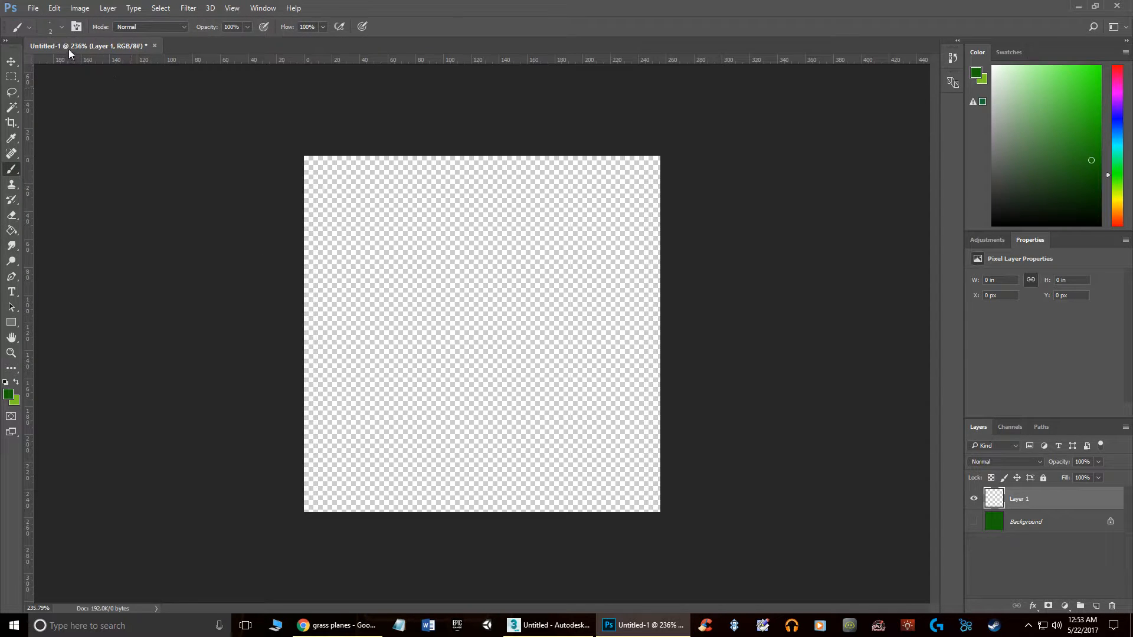
pyautogui.click(60, 28)
pyautogui.moveTo(143, 144); pyautogui.dragTo(151, 179)
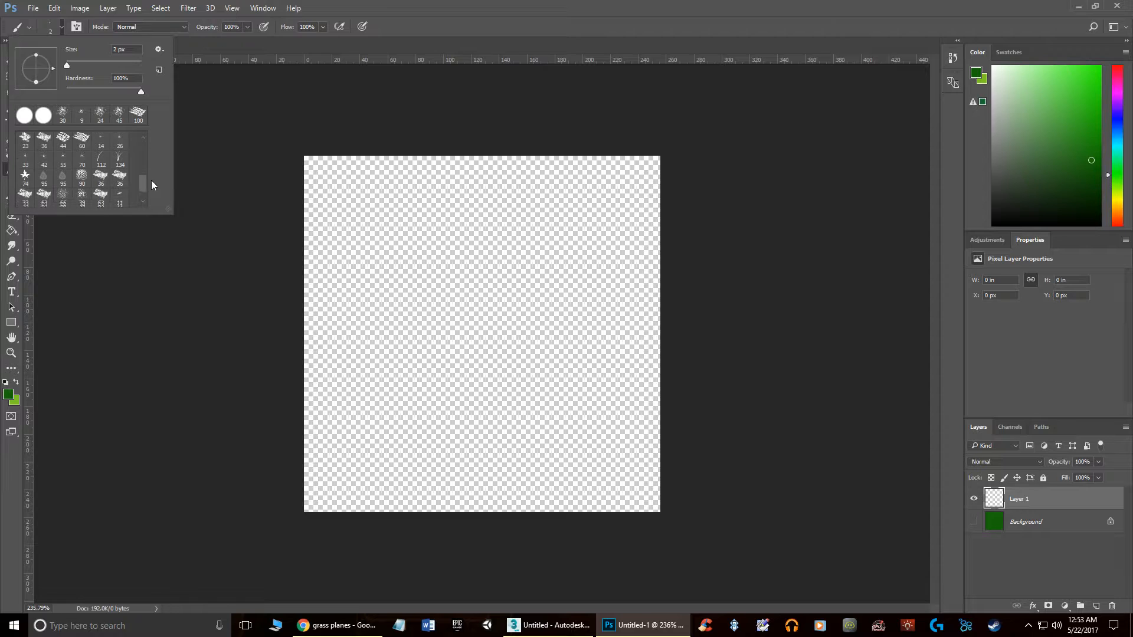
pyautogui.doubleClick(118, 159)
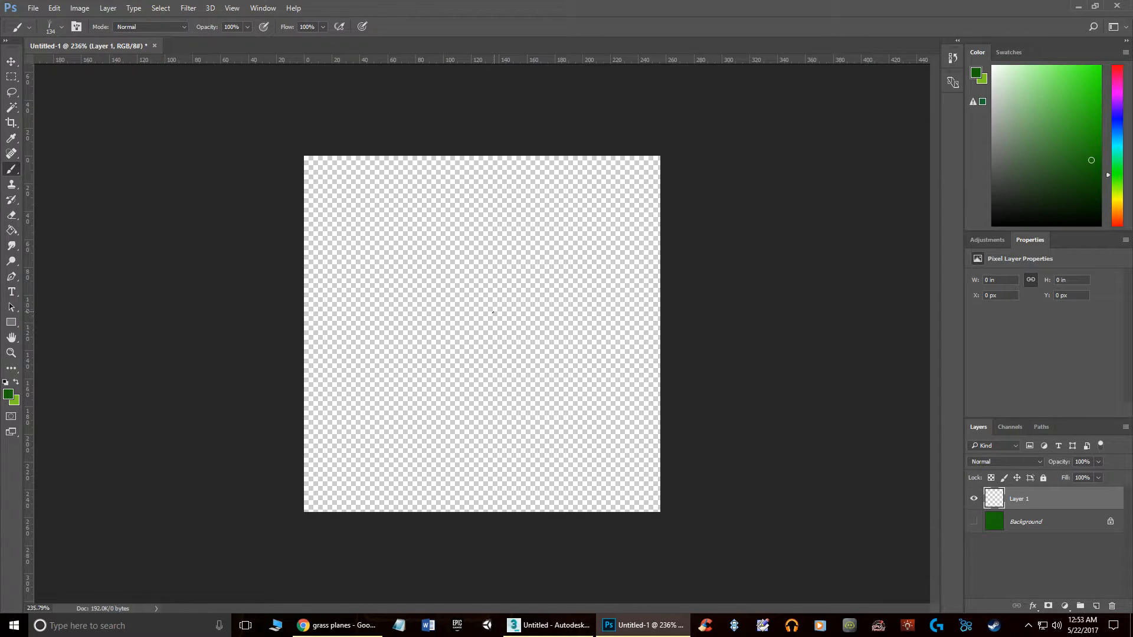
# Try a grass stroke on Layer 1 with the brush enlarged to 1300 px and undo it
pyautogui.press(']')
pyautogui.press(']')
pyautogui.press(']')
pyautogui.press(']')
pyautogui.press(']')
pyautogui.press(']')
pyautogui.press(']')
pyautogui.press(']')
pyautogui.press(']')
pyautogui.press(']')
pyautogui.press(']')
pyautogui.press(']')
pyautogui.moveTo(505, 338); pyautogui.dragTo(516, 360)
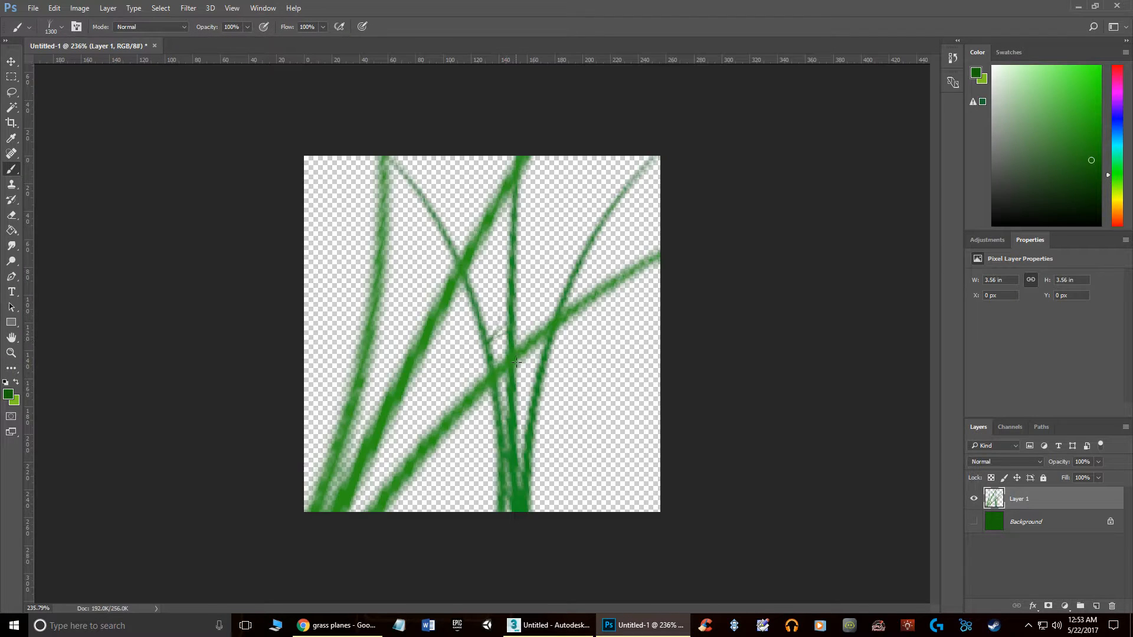
pyautogui.hotkey('ctrl', 'z')
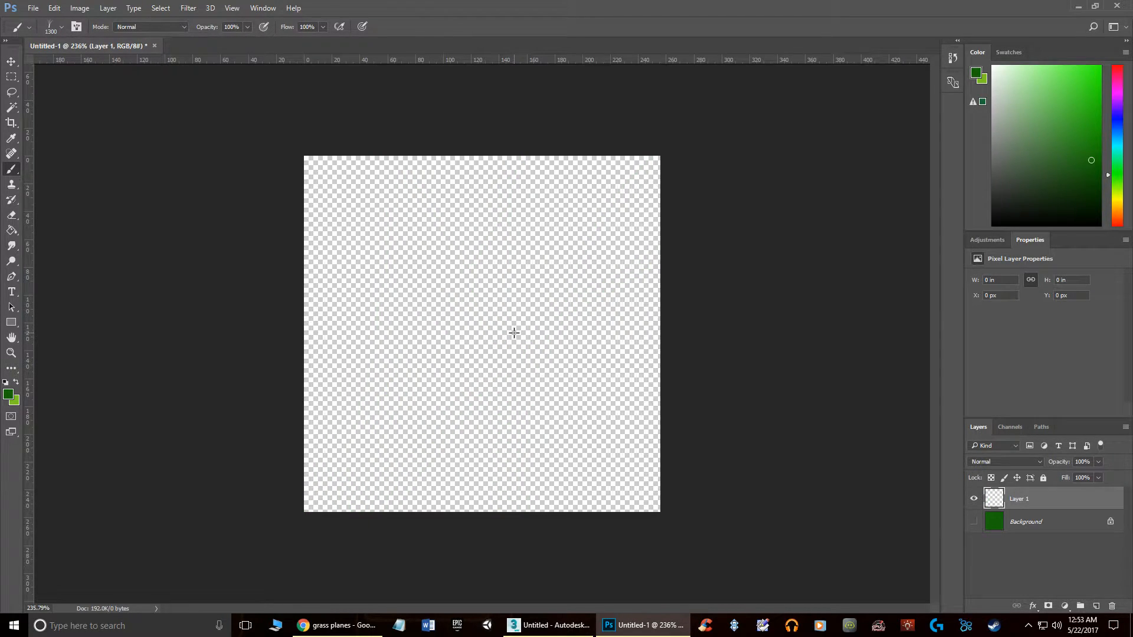
# Set the grass brush size to 250 px and paint a dense clump of grass rising from the lower edge of Layer 1
pyautogui.press('[')
pyautogui.press('[')
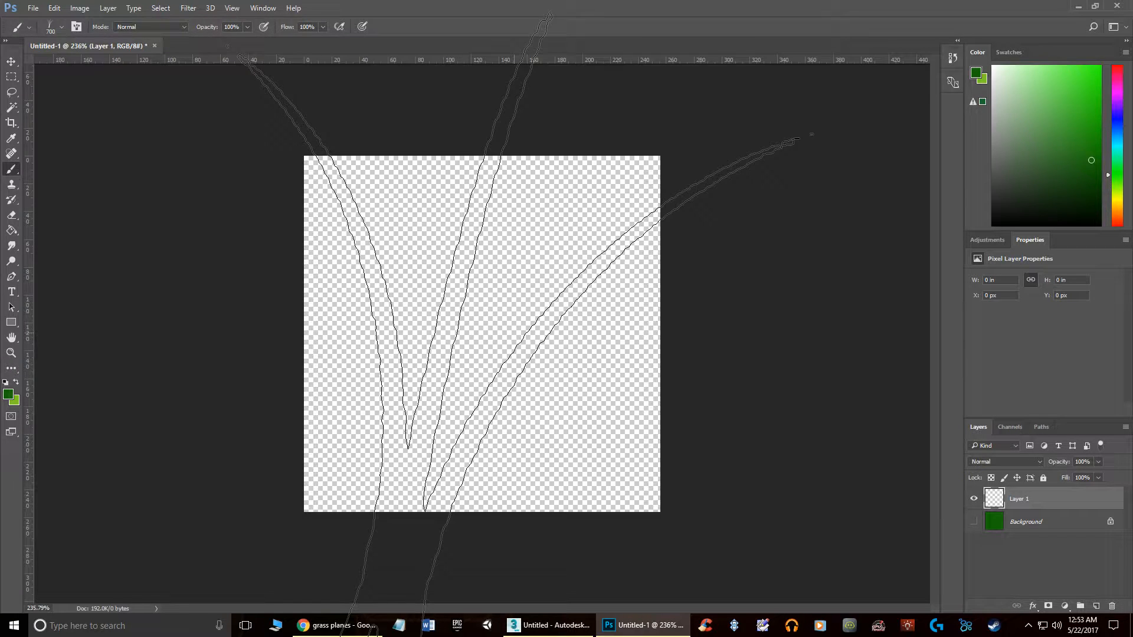
pyautogui.press('[')
pyautogui.press('[')
pyautogui.press('[')
pyautogui.press('[')
pyautogui.press('[')
pyautogui.press('[')
pyautogui.press('[')
pyautogui.press('[')
pyautogui.press(']')
pyautogui.press(']')
pyautogui.press(']')
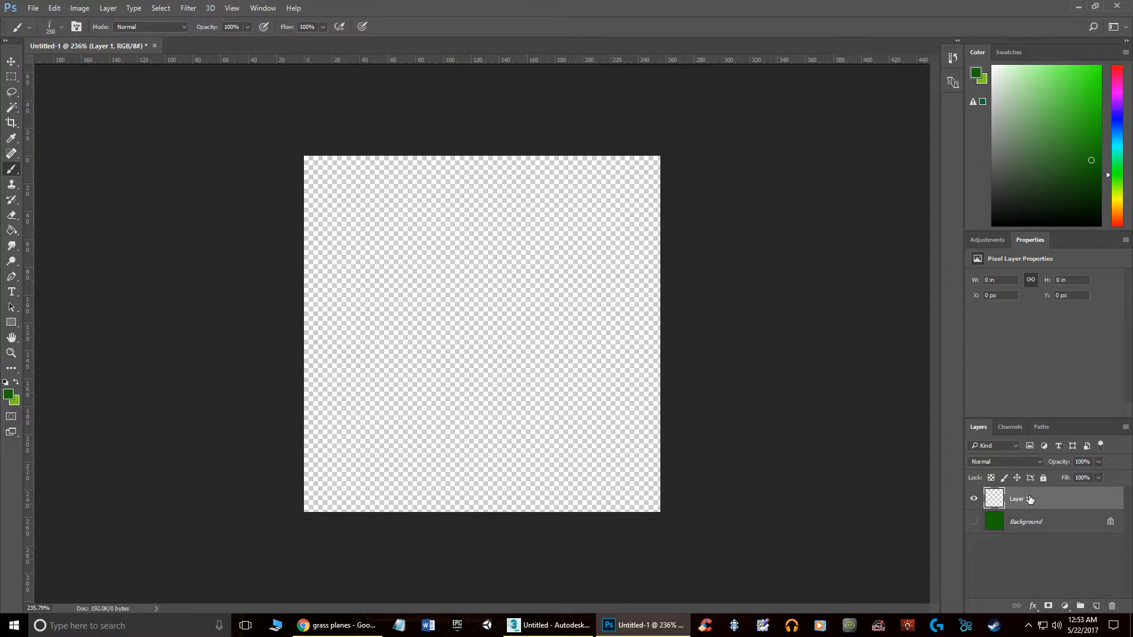
pyautogui.moveTo(432, 408)
pyautogui.mouseDown()
pyautogui.moveTo(513, 398)
pyautogui.moveTo(483, 384)
pyautogui.moveTo(531, 378)
pyautogui.moveTo(448, 413)
pyautogui.mouseUp()
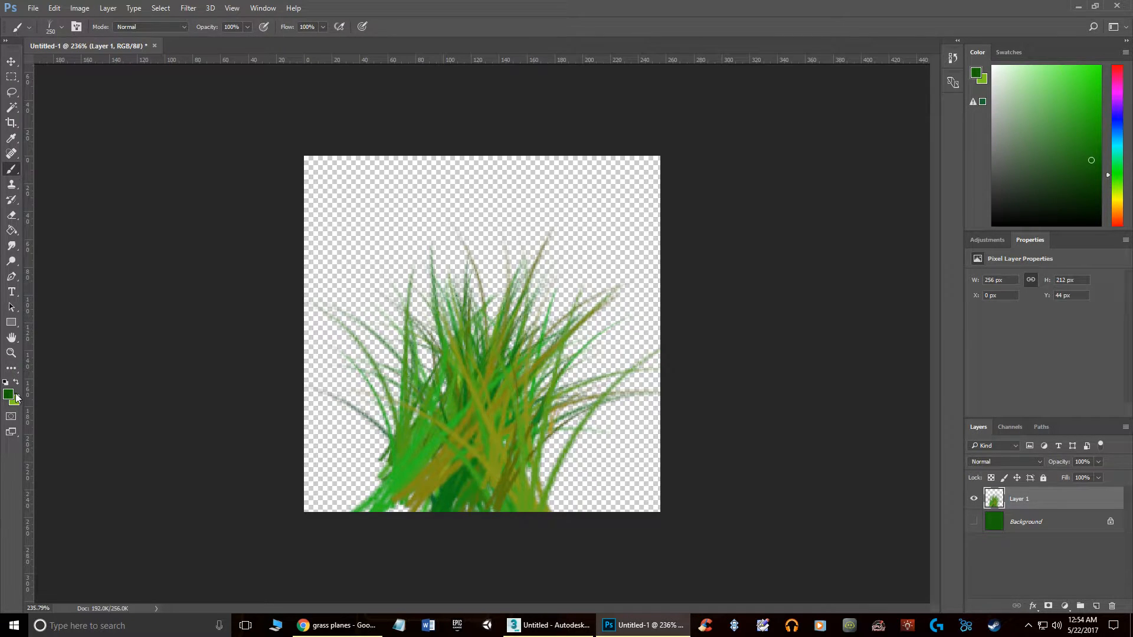
pyautogui.moveTo(473, 428)
pyautogui.mouseDown()
pyautogui.moveTo(524, 435)
pyautogui.moveTo(398, 443)
pyautogui.moveTo(532, 446)
pyautogui.mouseUp()
pyautogui.click(418, 393)
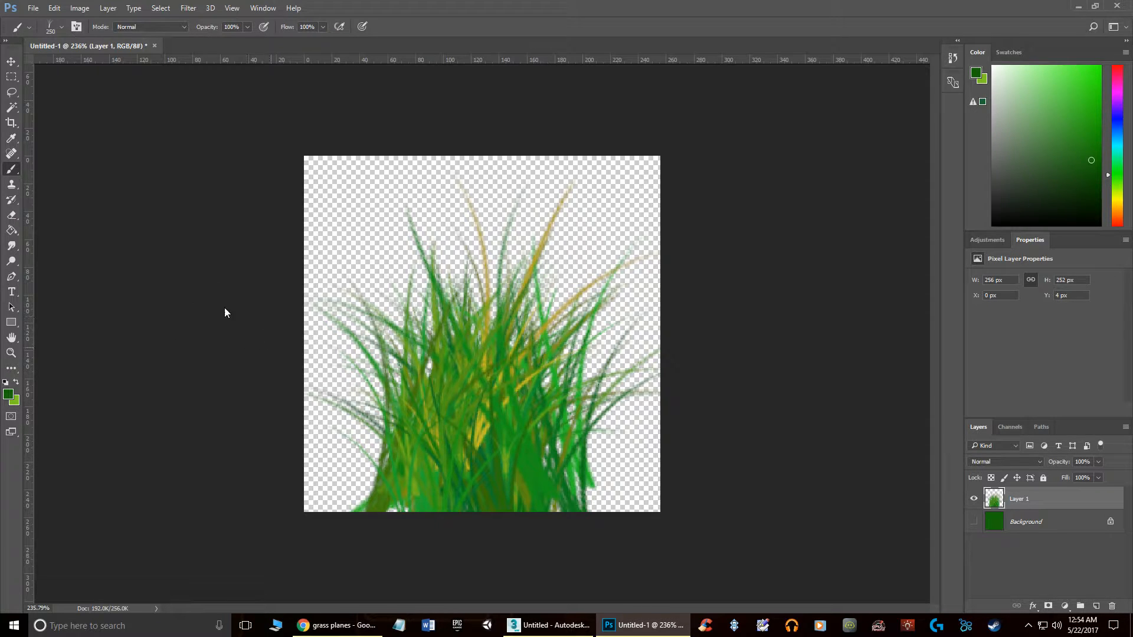
# Try extra grass strokes at the canvas's left edge and above the clump, undoing each one
pyautogui.moveTo(318, 394)
pyautogui.mouseDown()
pyautogui.moveTo(271, 366)
pyautogui.moveTo(279, 367)
pyautogui.mouseUp()
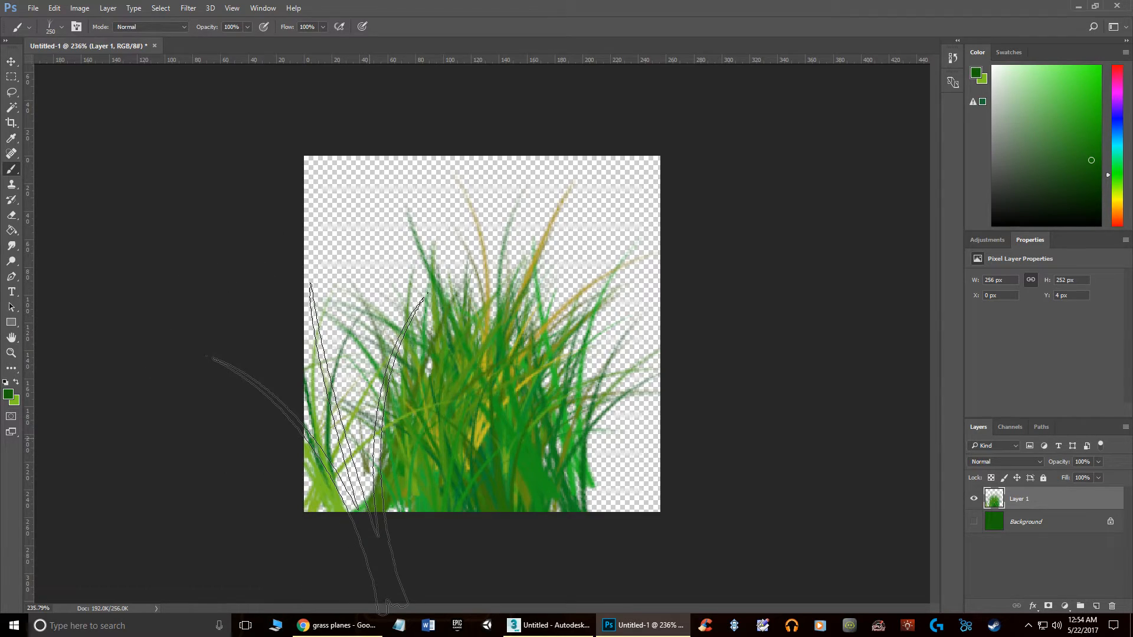
pyautogui.hotkey('ctrl', 'z')
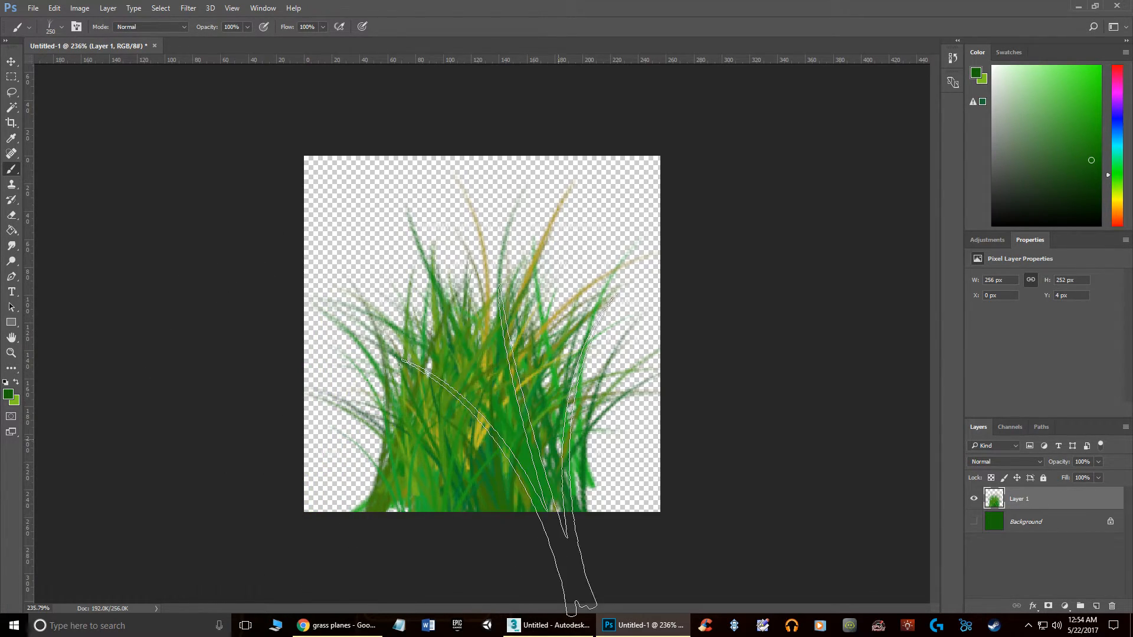
pyautogui.moveTo(487, 247); pyautogui.dragTo(466, 256)
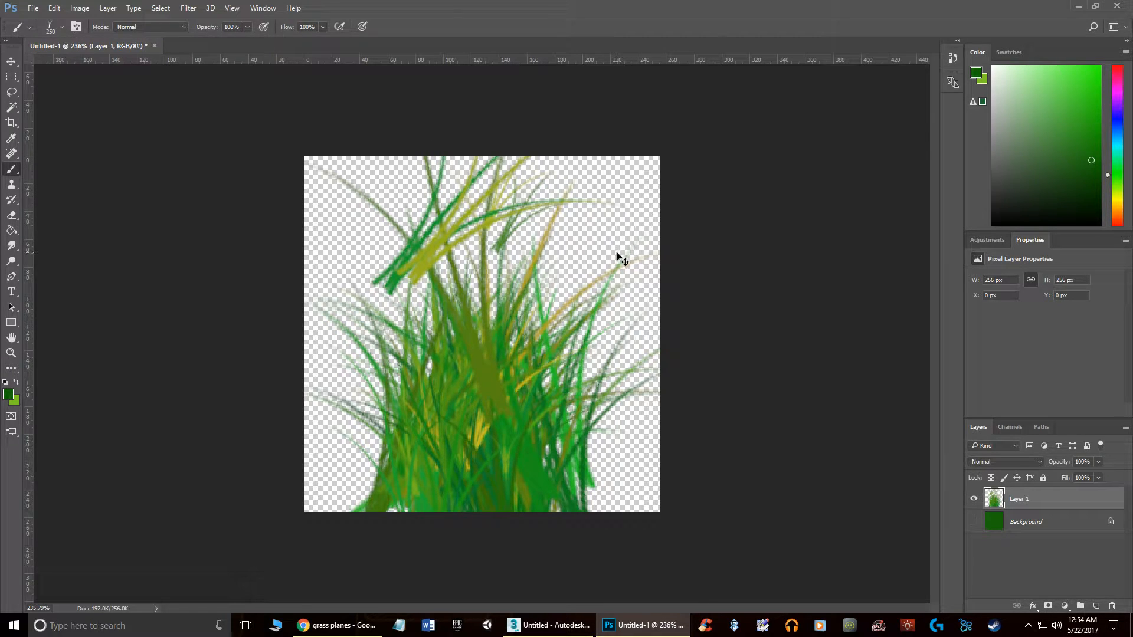
pyautogui.hotkey('ctrl', 'z')
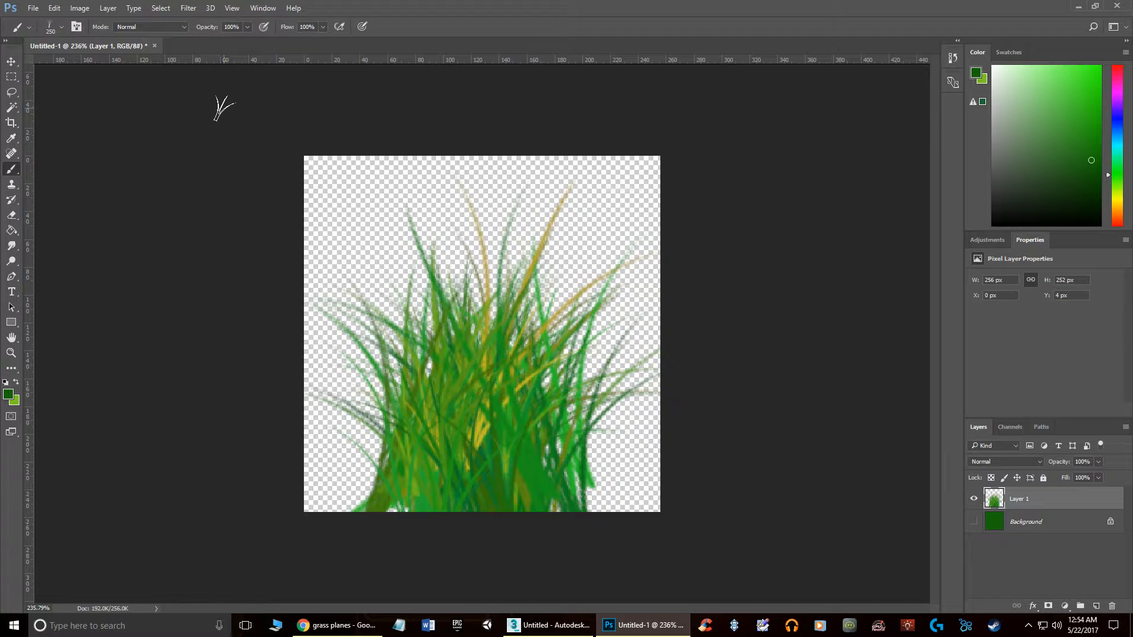
# Open the brush settings and review the grass brush's Shape Dynamics and Scattering options
pyautogui.press('F5')
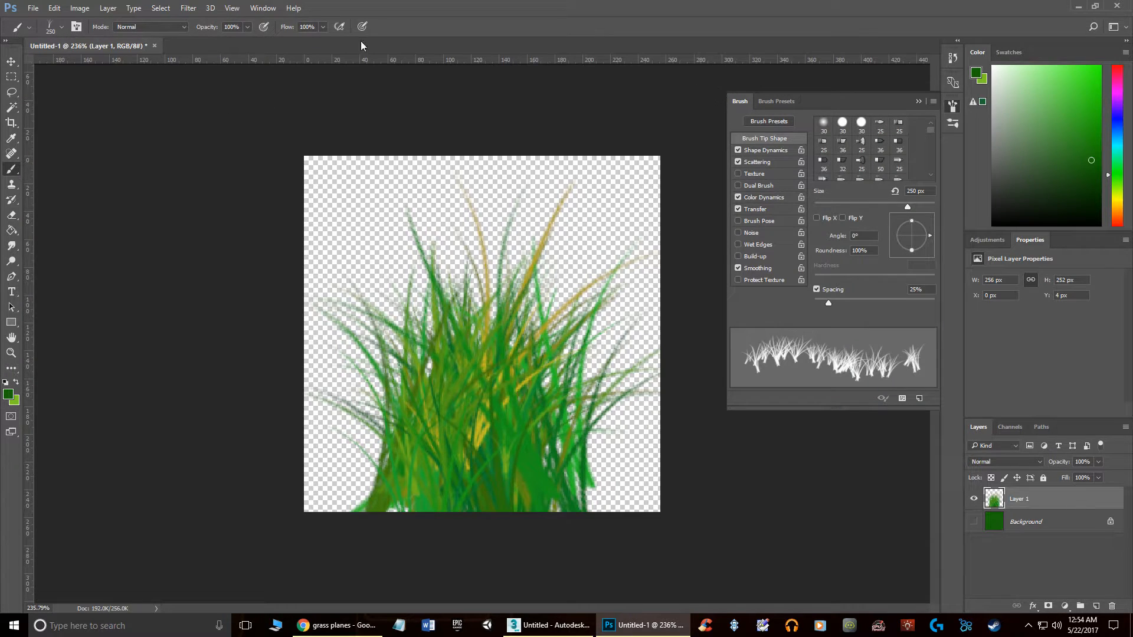
pyautogui.click(264, 10)
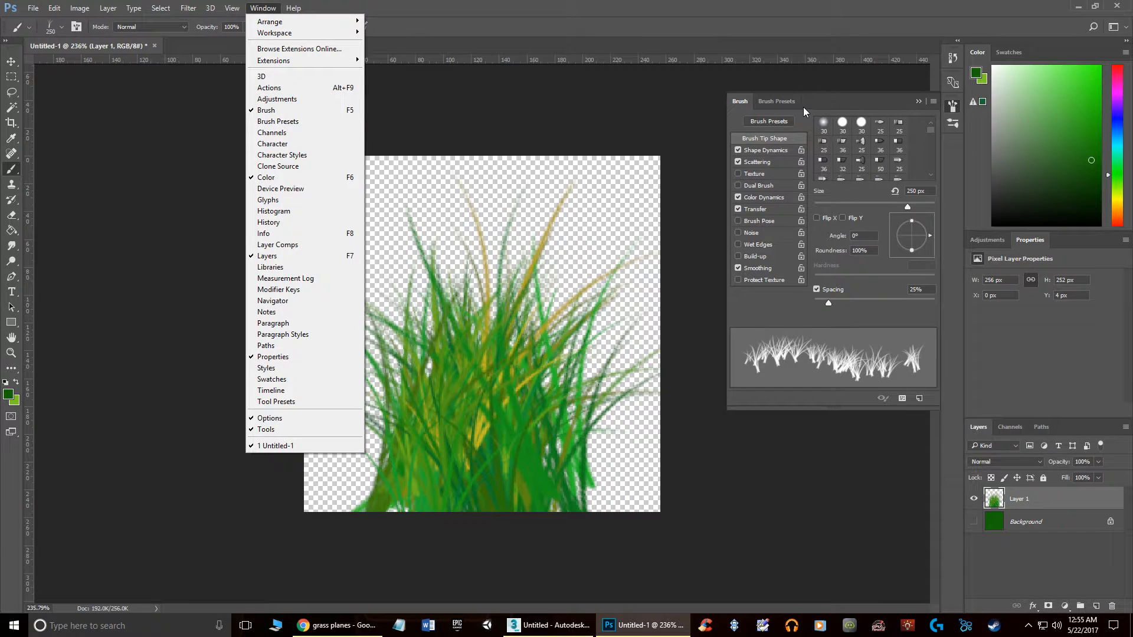
pyautogui.click(734, 101)
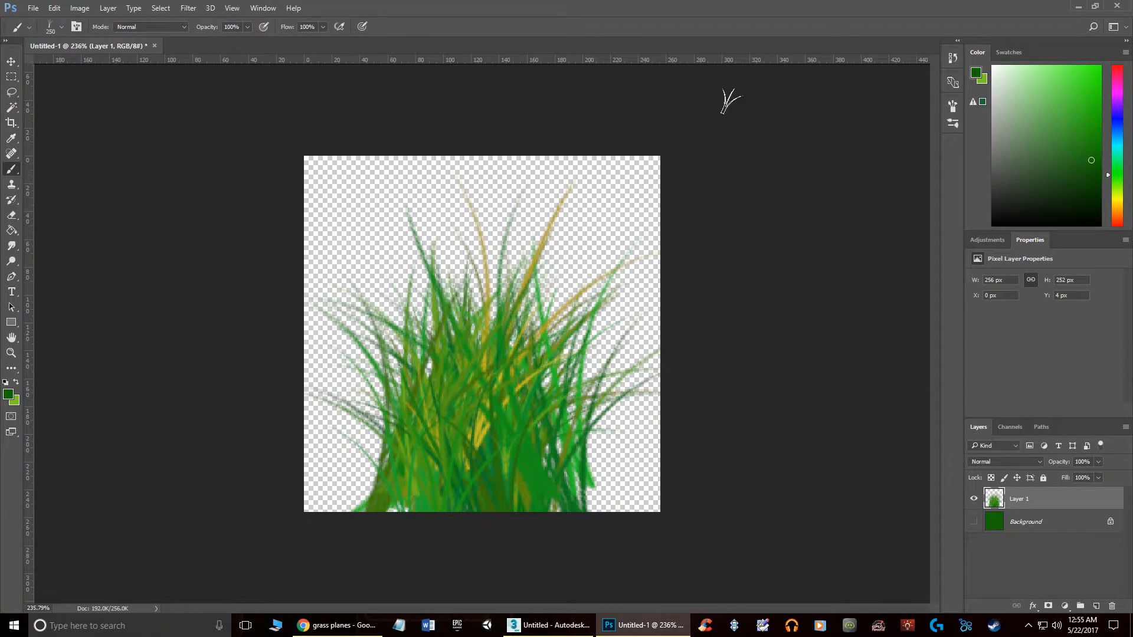
pyautogui.press('F5')
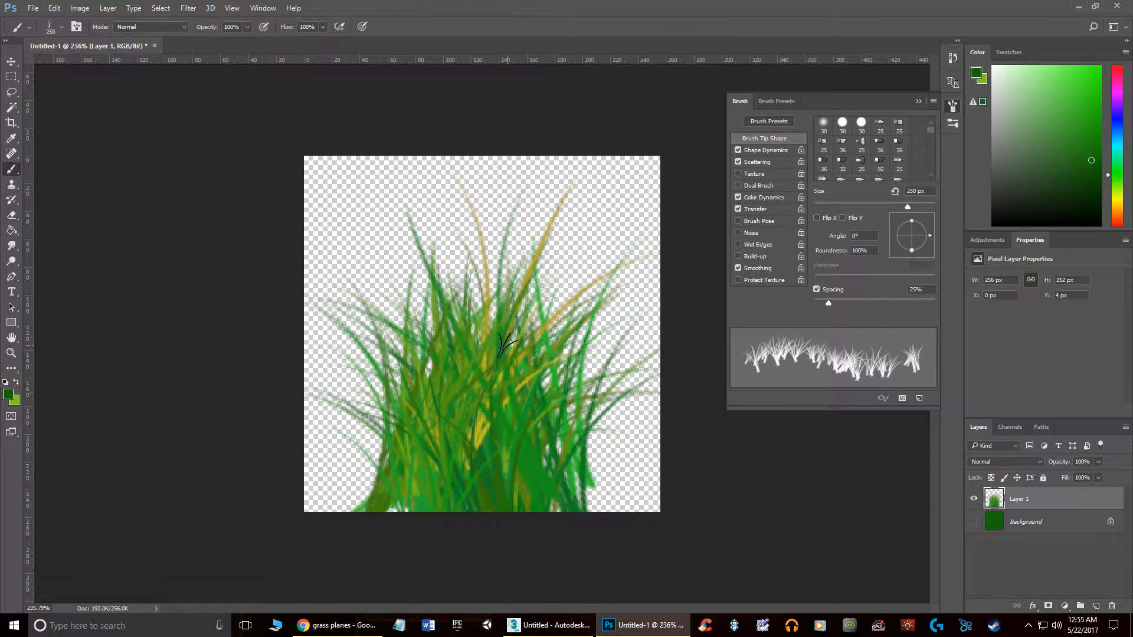
pyautogui.click(767, 150)
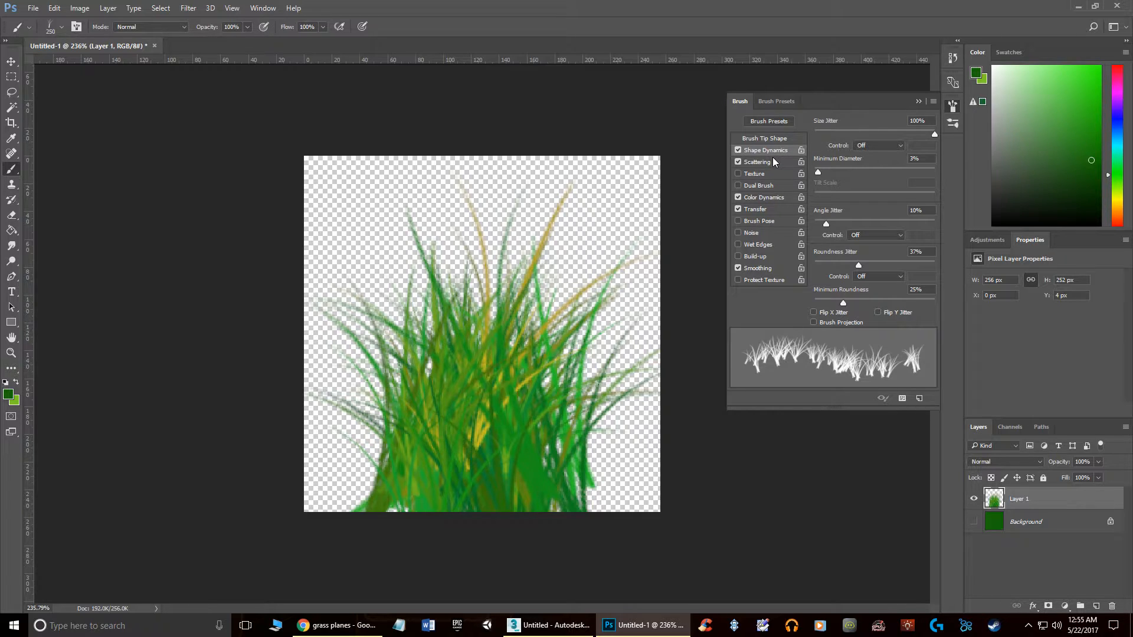
pyautogui.click(756, 163)
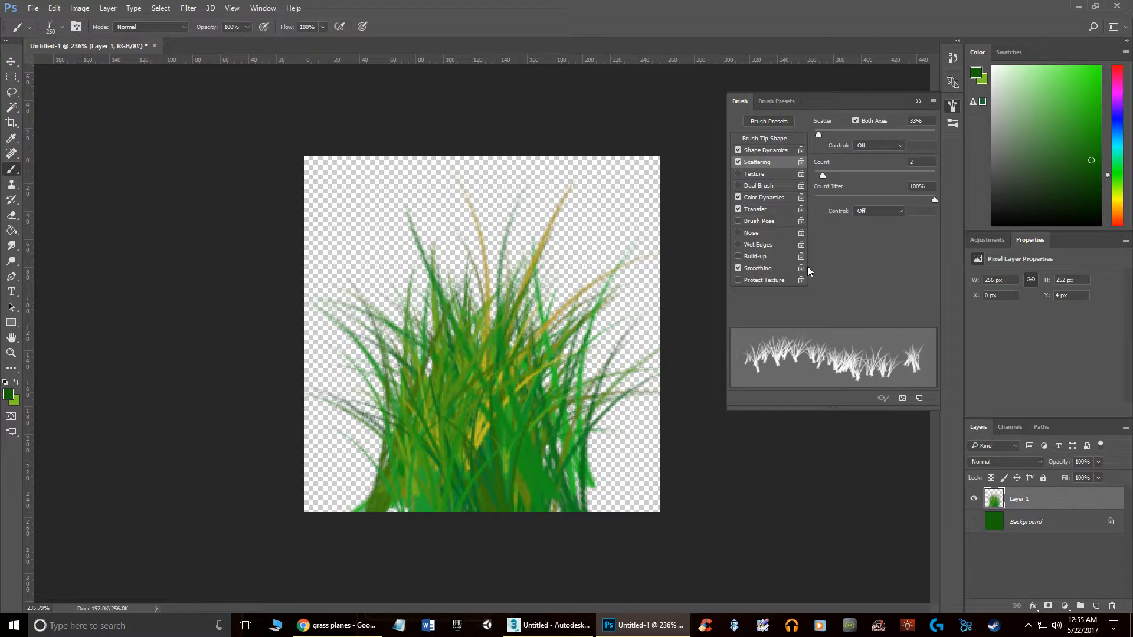
pyautogui.moveTo(820, 135)
pyautogui.mouseDown()
pyautogui.moveTo(851, 135)
pyautogui.moveTo(804, 128)
pyautogui.moveTo(844, 137)
pyautogui.moveTo(818, 133)
pyautogui.mouseUp()
# Try 100% Angle Jitter for the grass brush, set it to 11% with Roundness Jitter 14%, and review Color Dynamics
pyautogui.click(774, 149)
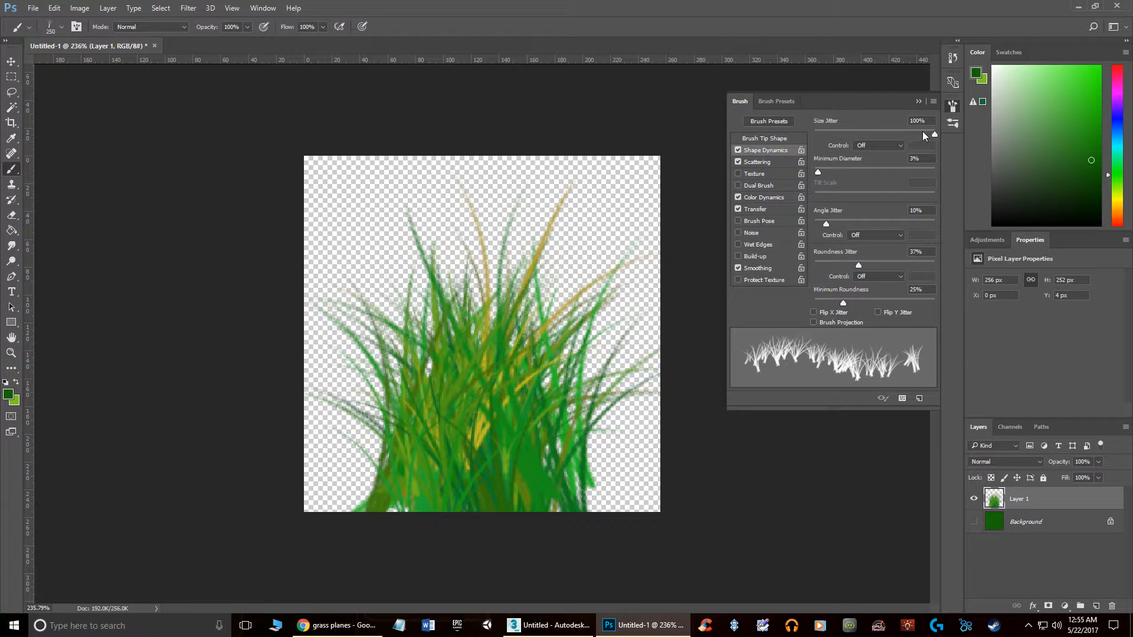
pyautogui.moveTo(934, 135)
pyautogui.mouseDown()
pyautogui.moveTo(774, 136)
pyautogui.moveTo(947, 146)
pyautogui.mouseUp()
pyautogui.moveTo(824, 224)
pyautogui.mouseDown()
pyautogui.moveTo(775, 224)
pyautogui.moveTo(981, 229)
pyautogui.mouseUp()
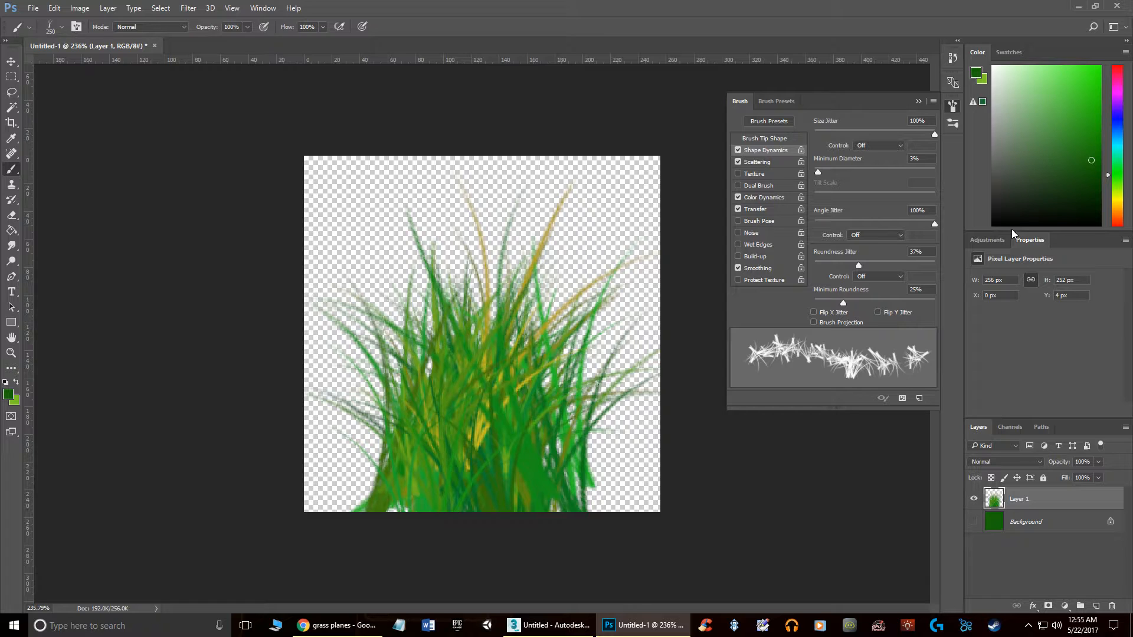
pyautogui.moveTo(1011, 229)
pyautogui.mouseDown()
pyautogui.moveTo(820, 232)
pyautogui.moveTo(829, 231)
pyautogui.moveTo(815, 264)
pyautogui.moveTo(831, 267)
pyautogui.mouseUp()
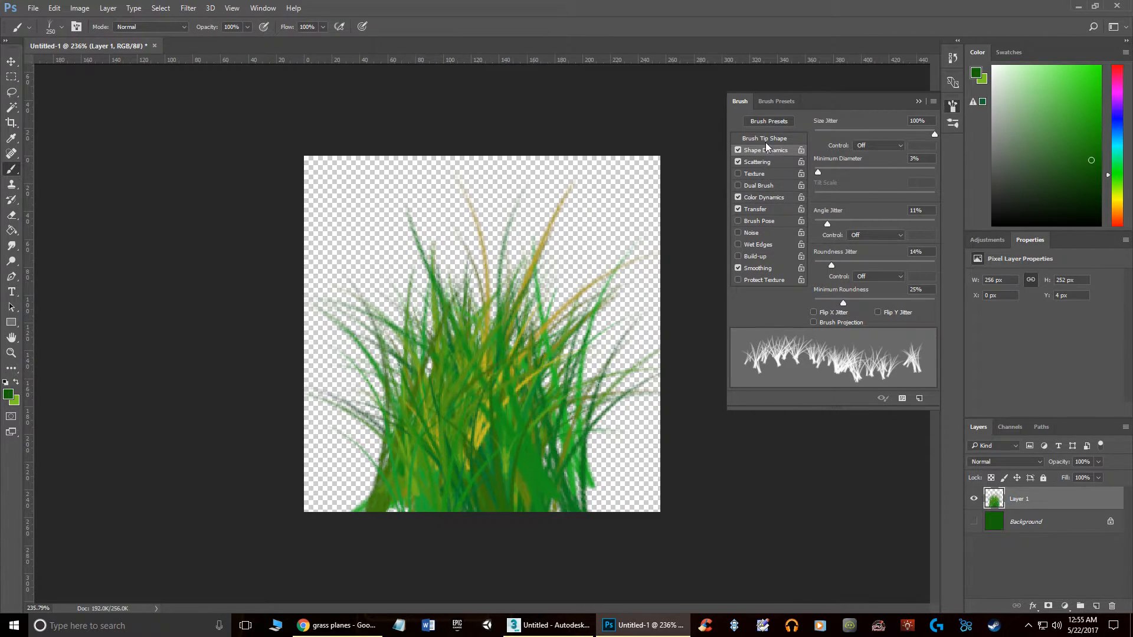
pyautogui.click(761, 197)
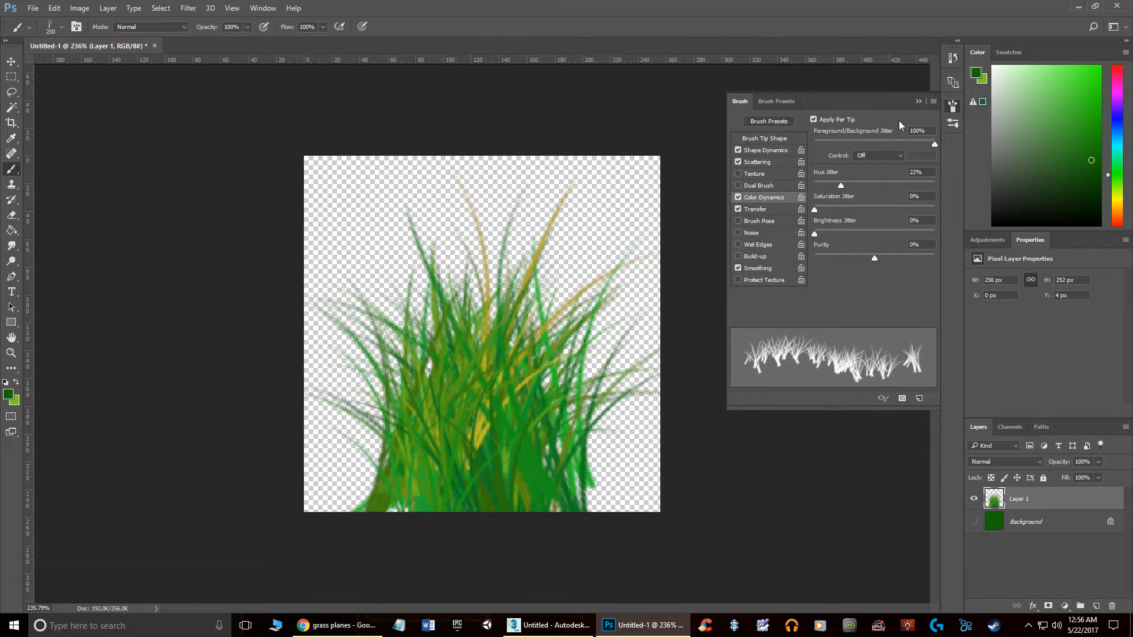
pyautogui.click(918, 102)
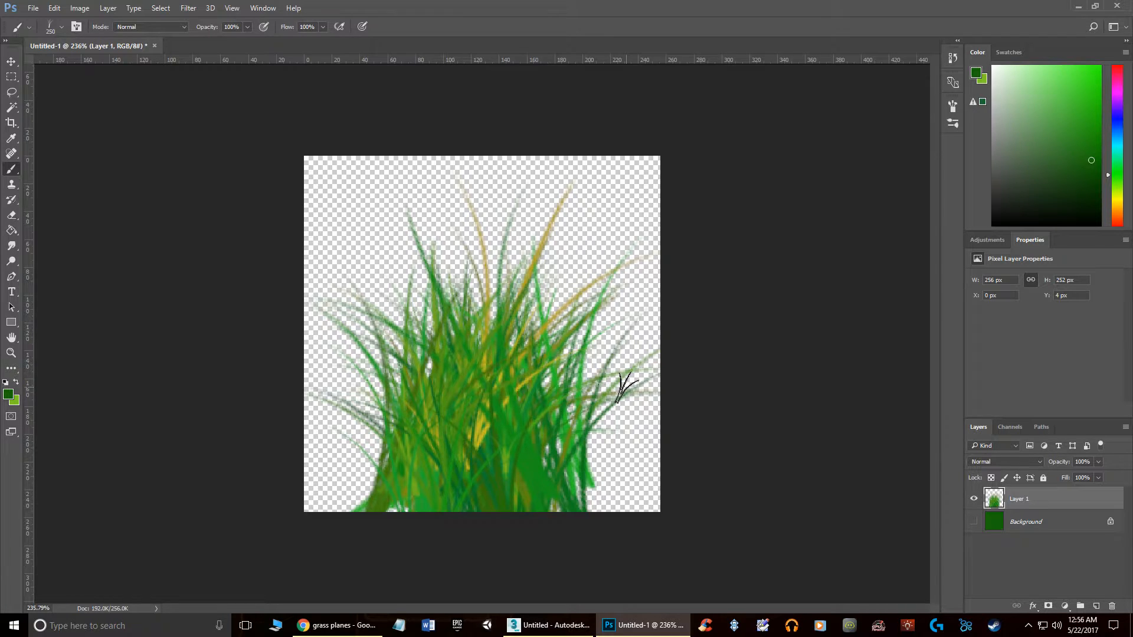
# Load Layer 1's grass as a selection and add a new alpha channel, with white as the foreground colour
pyautogui.keyDown('ctrl'); pyautogui.click(997, 506); pyautogui.keyUp('ctrl')
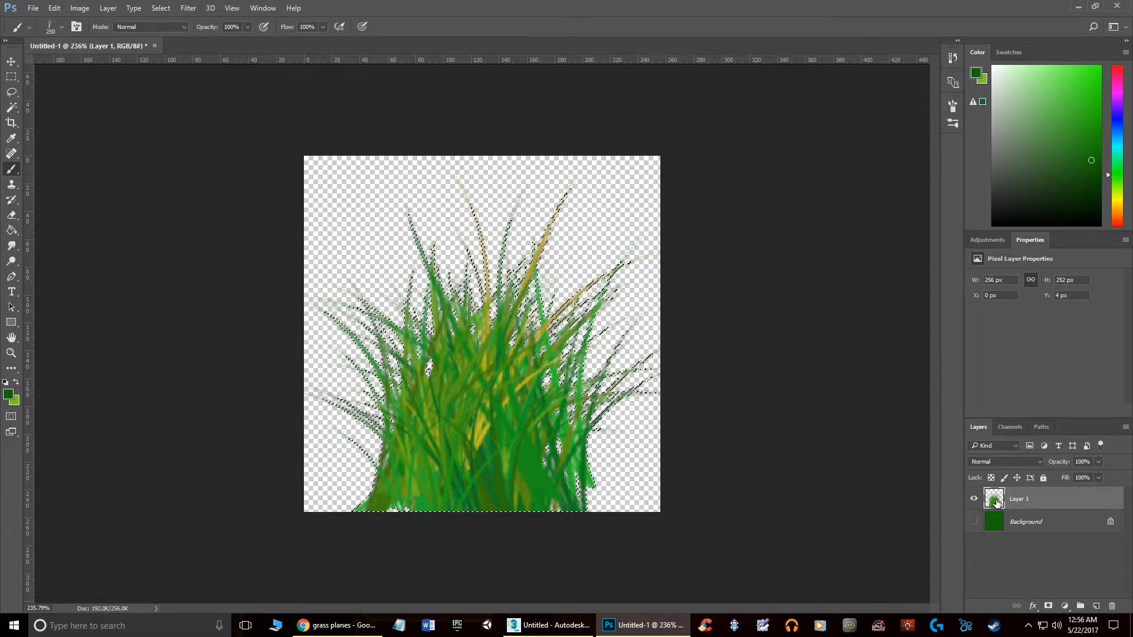
pyautogui.click(1008, 428)
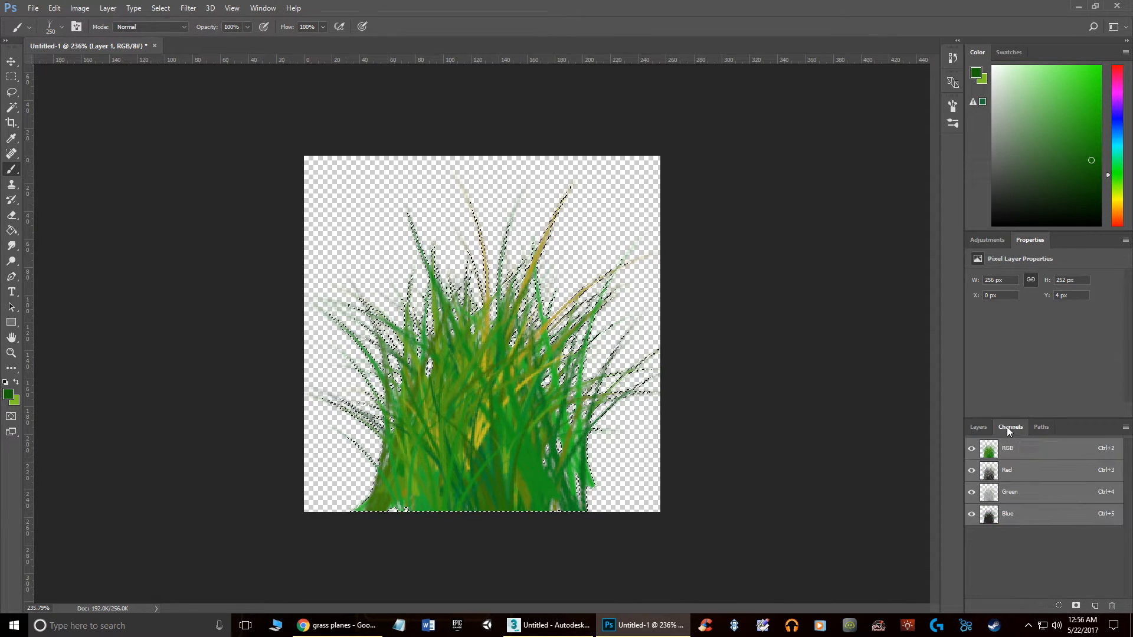
pyautogui.moveTo(1014, 418); pyautogui.dragTo(1021, 352)
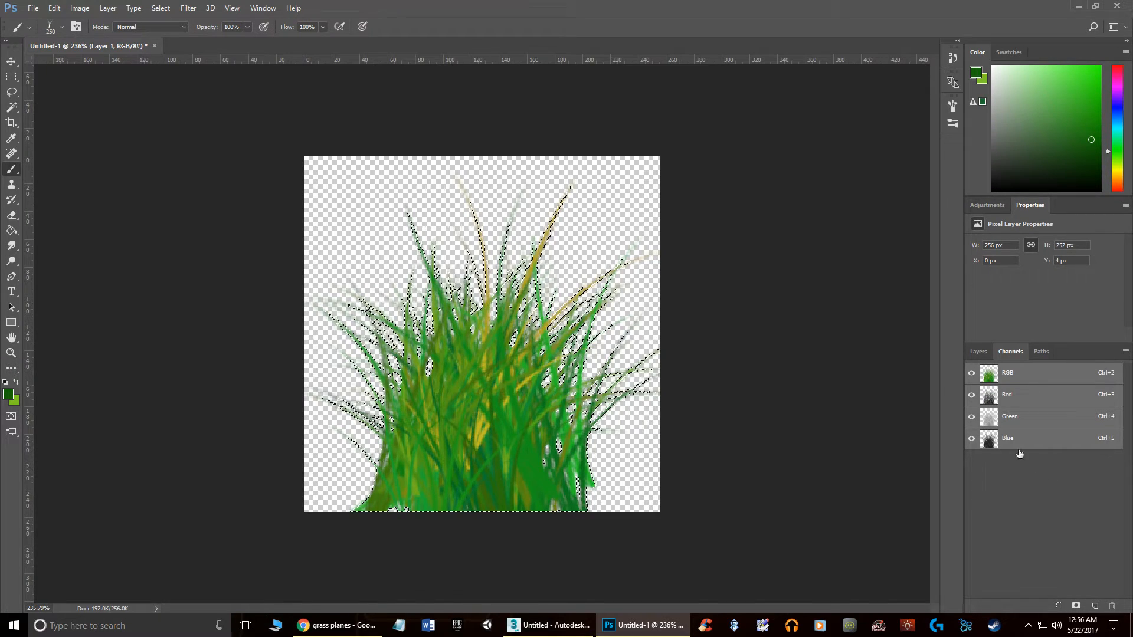
pyautogui.click(1095, 606)
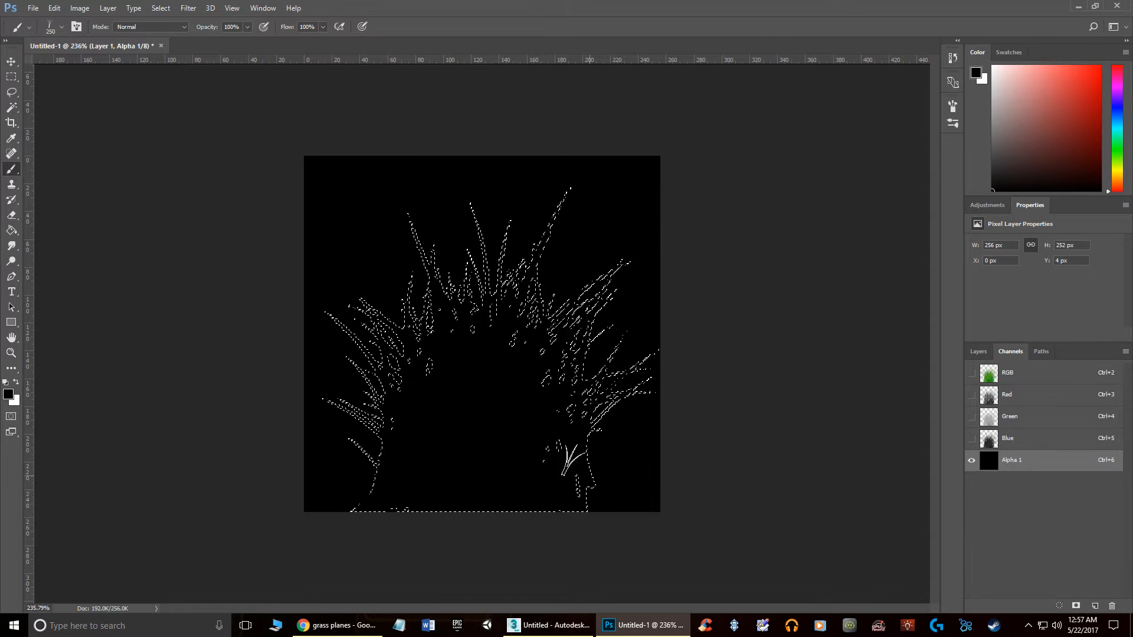
pyautogui.click(17, 383)
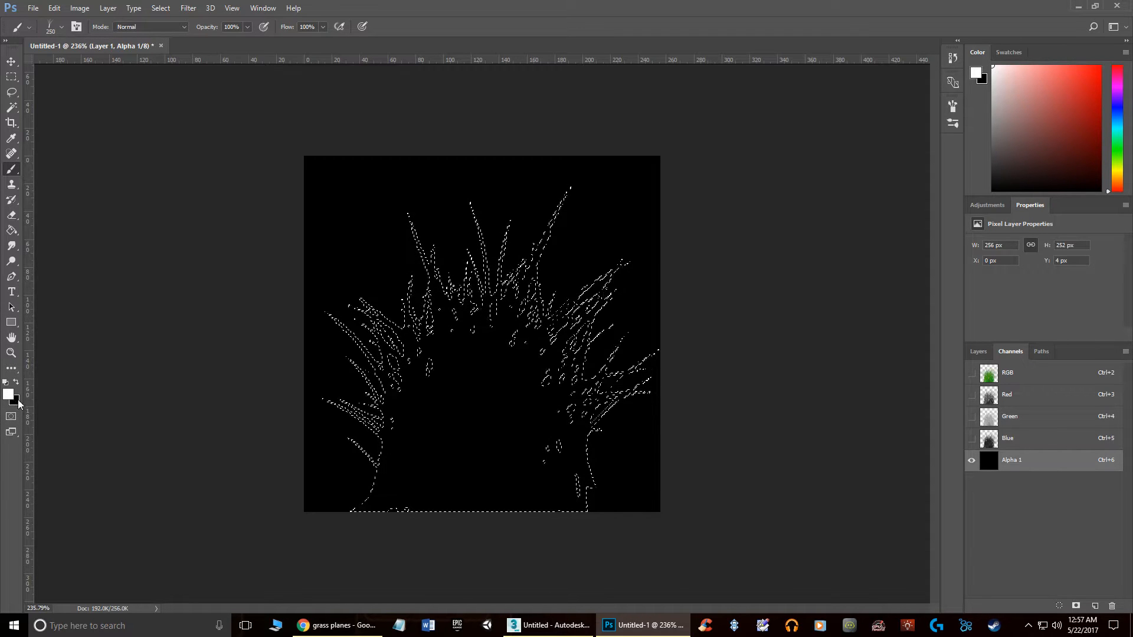
# Try filling the grass selection with white in the Alpha 1 channel, then clear the fill and deselect
pyautogui.click(12, 230)
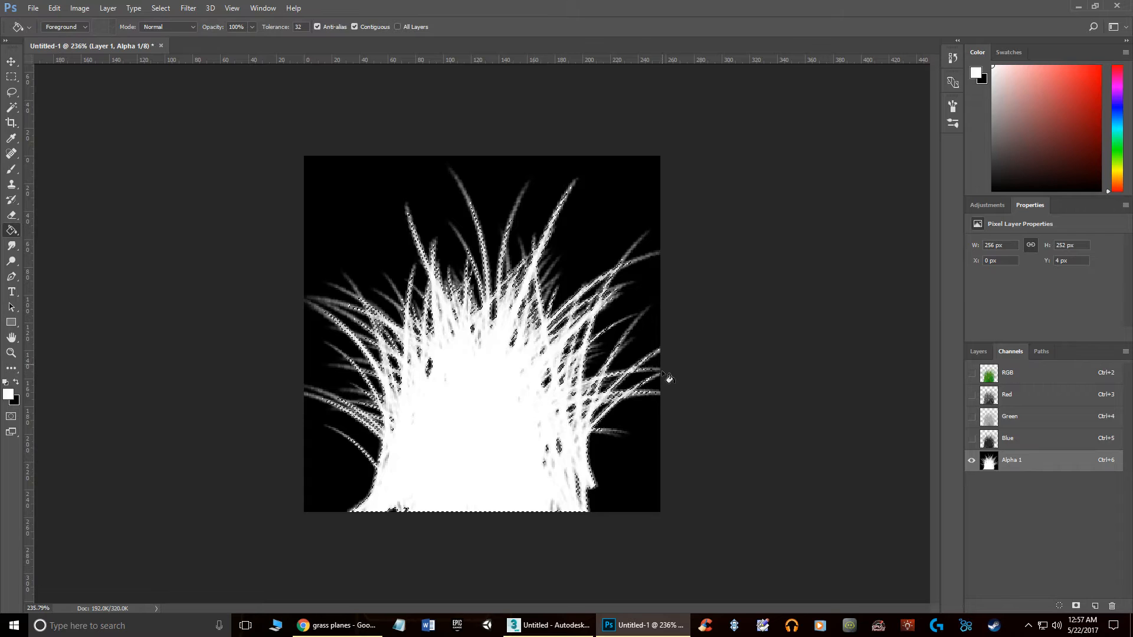
pyautogui.press('Delete')
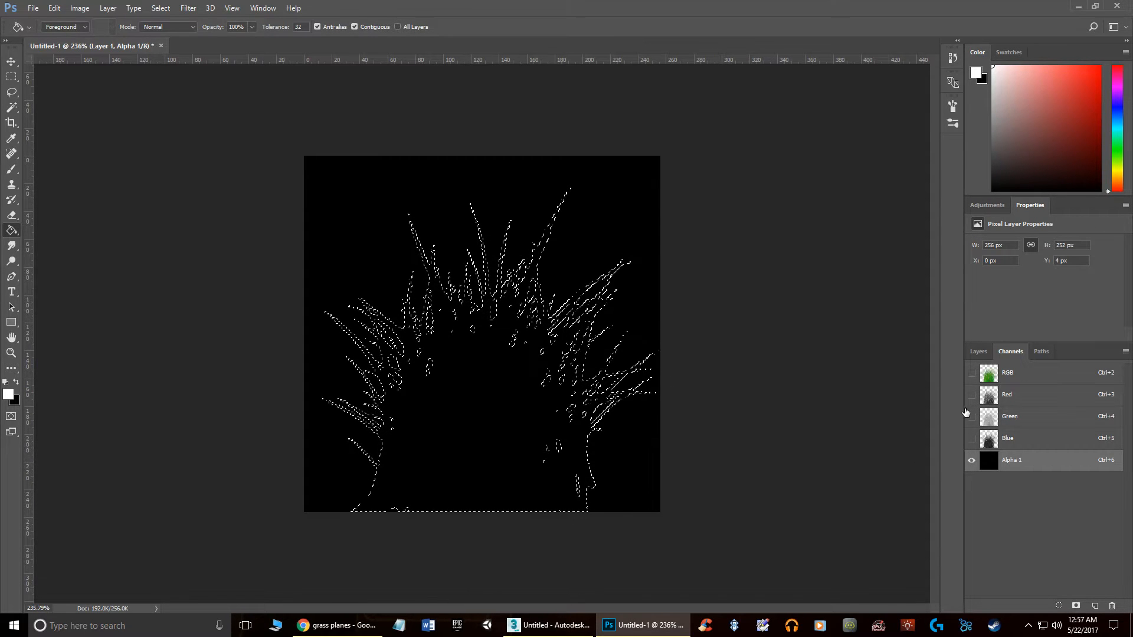
pyautogui.hotkey('ctrl', 'd')
# Show the RGB channels, hide Alpha 1, and return to the layer list
pyautogui.click(978, 352)
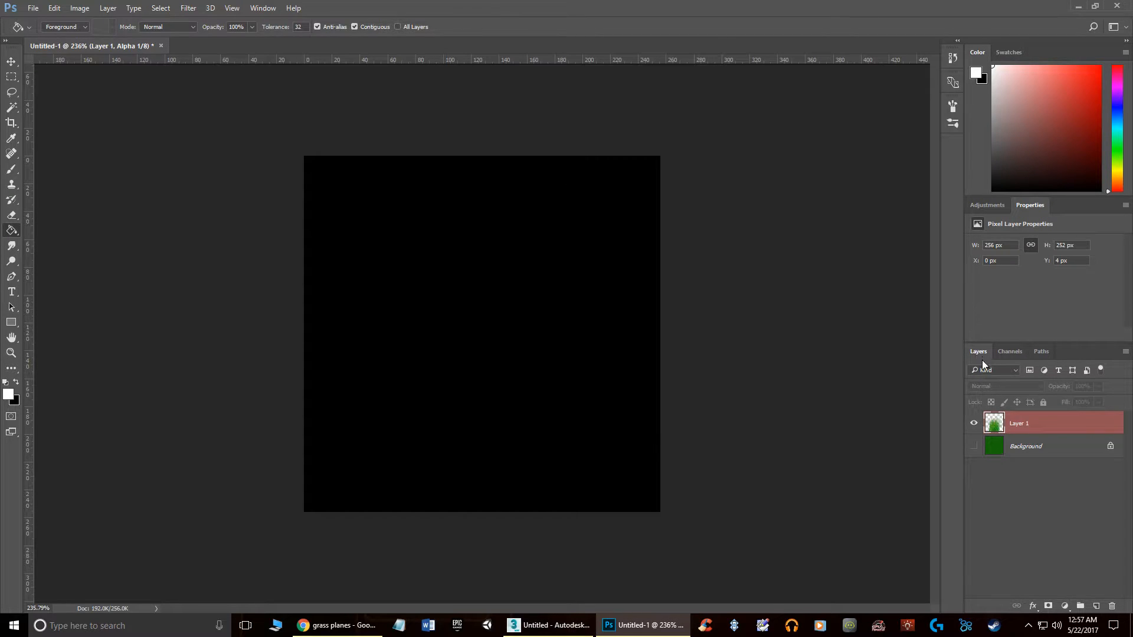
pyautogui.click(1014, 352)
pyautogui.click(971, 372)
pyautogui.click(971, 460)
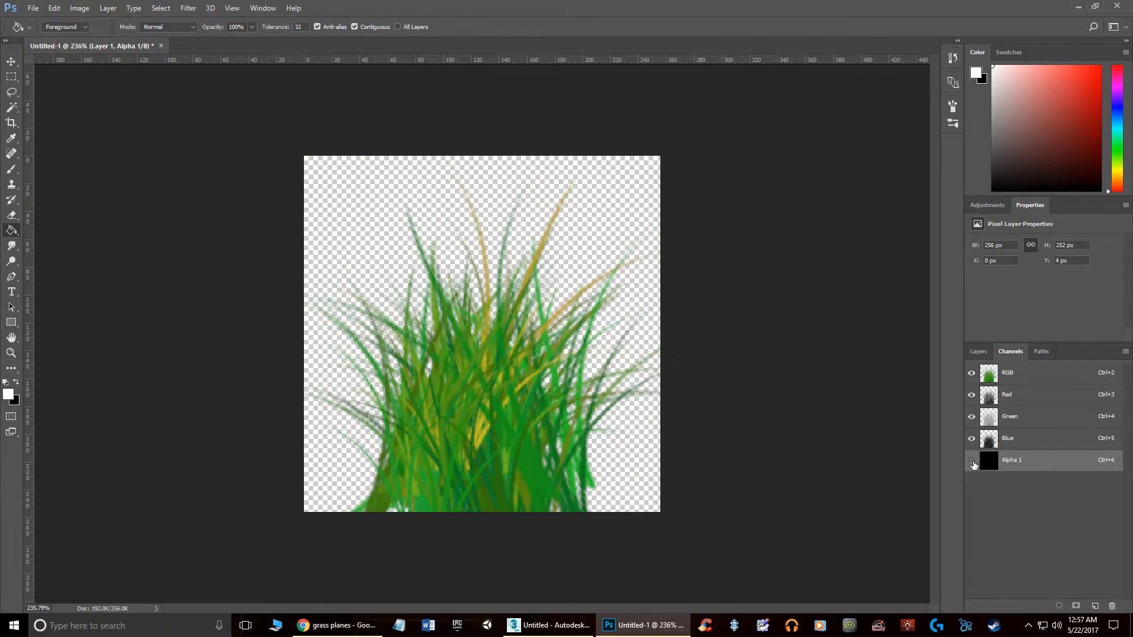
pyautogui.click(977, 351)
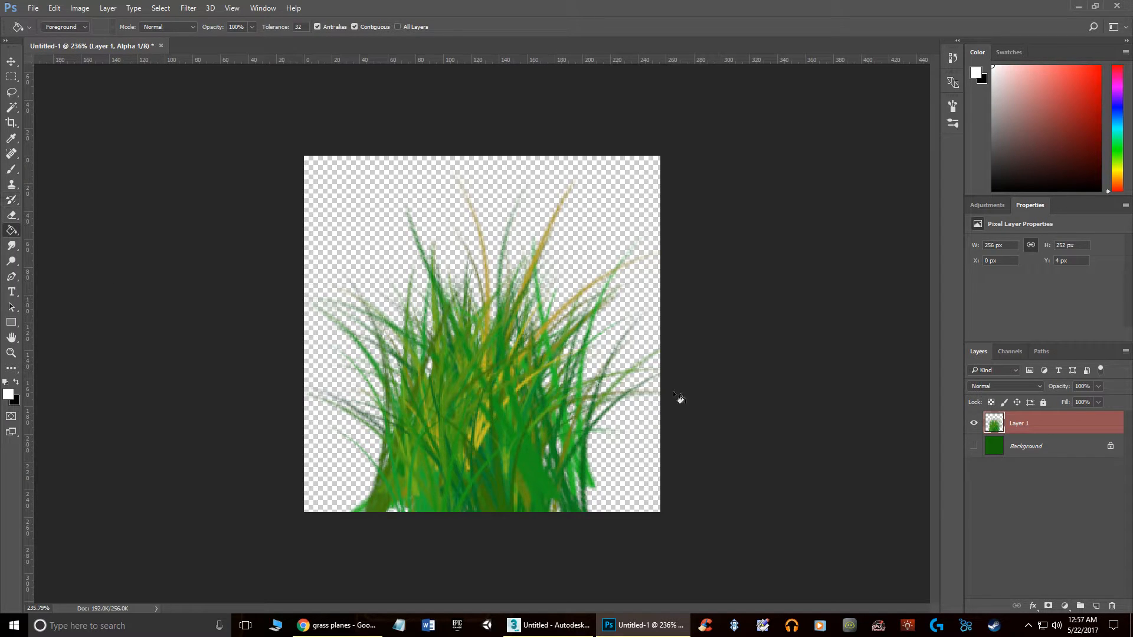
# Erase the grass blade tips that touch the canvas's left and right edges on Layer 1
pyautogui.click(11, 215)
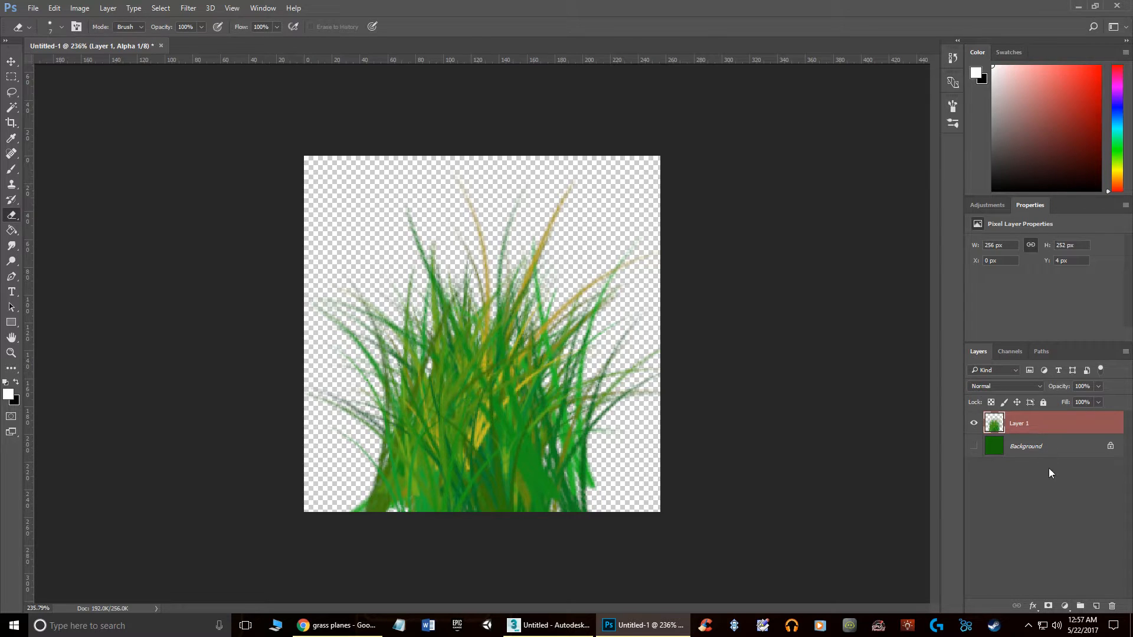
pyautogui.press('q')
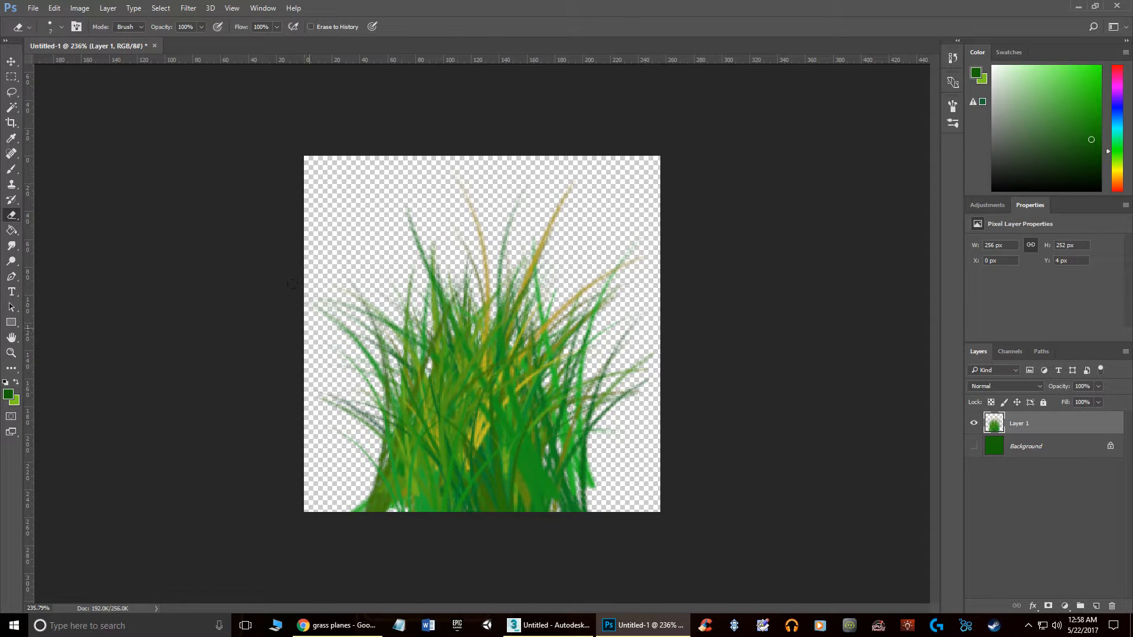
pyautogui.moveTo(311, 292)
pyautogui.mouseDown()
pyautogui.moveTo(307, 492)
pyautogui.moveTo(345, 277)
pyautogui.mouseUp()
# Load the trimmed Layer 1 grass as a selection, fill it with white in the Alpha 1 channel, and deselect
pyautogui.keyDown('ctrl'); pyautogui.click(993, 435); pyautogui.keyUp('ctrl')
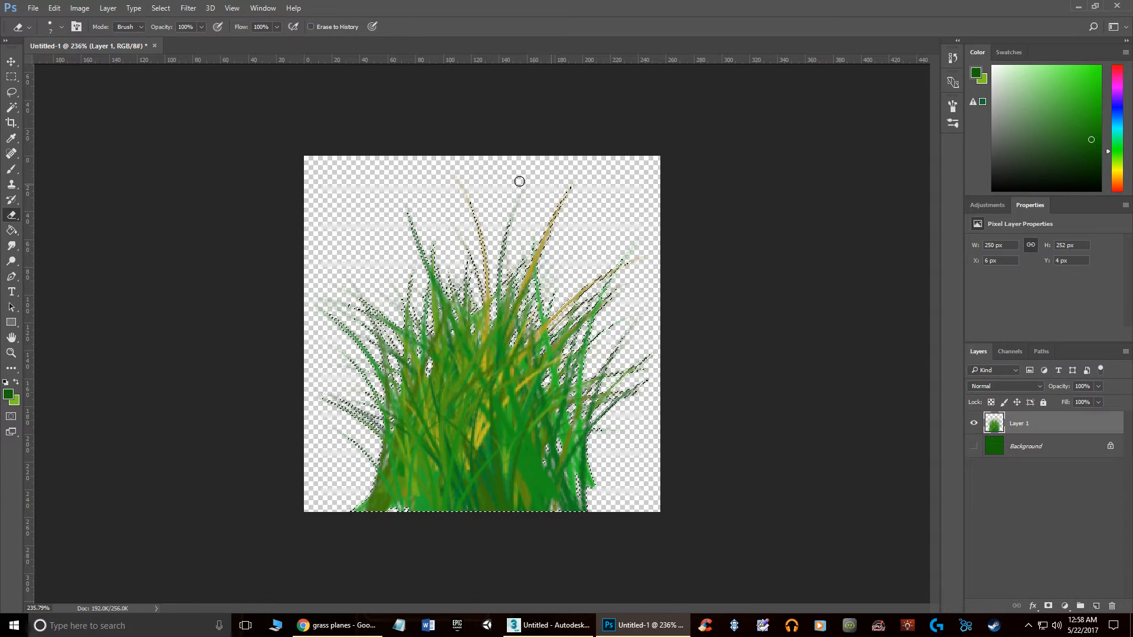
pyautogui.click(1011, 352)
pyautogui.click(1050, 460)
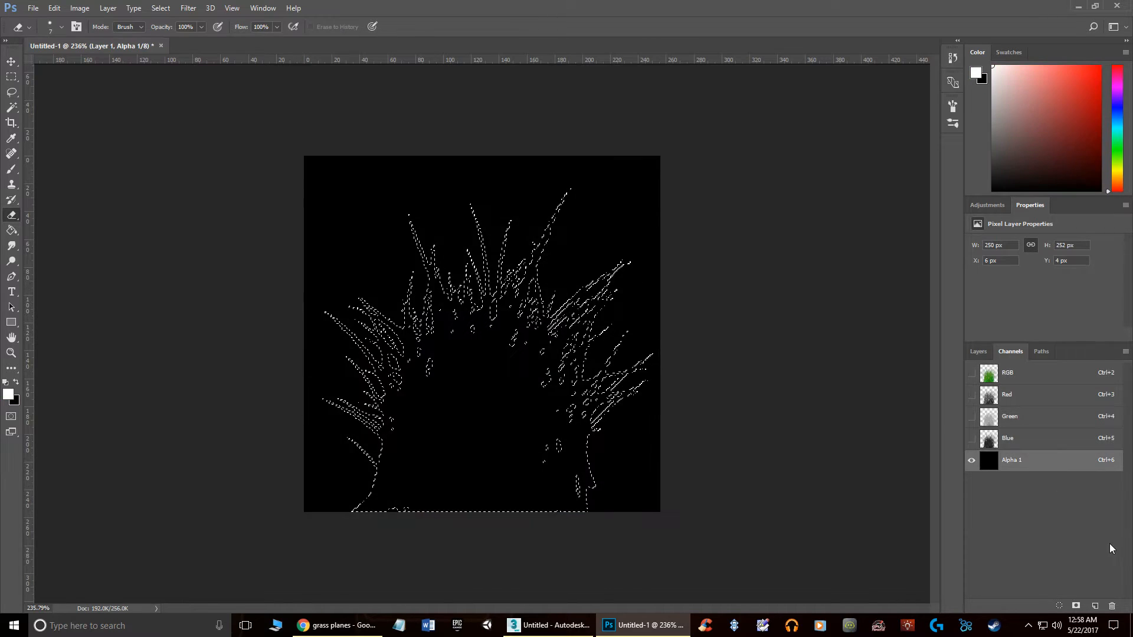
pyautogui.click(12, 231)
pyautogui.click(513, 372)
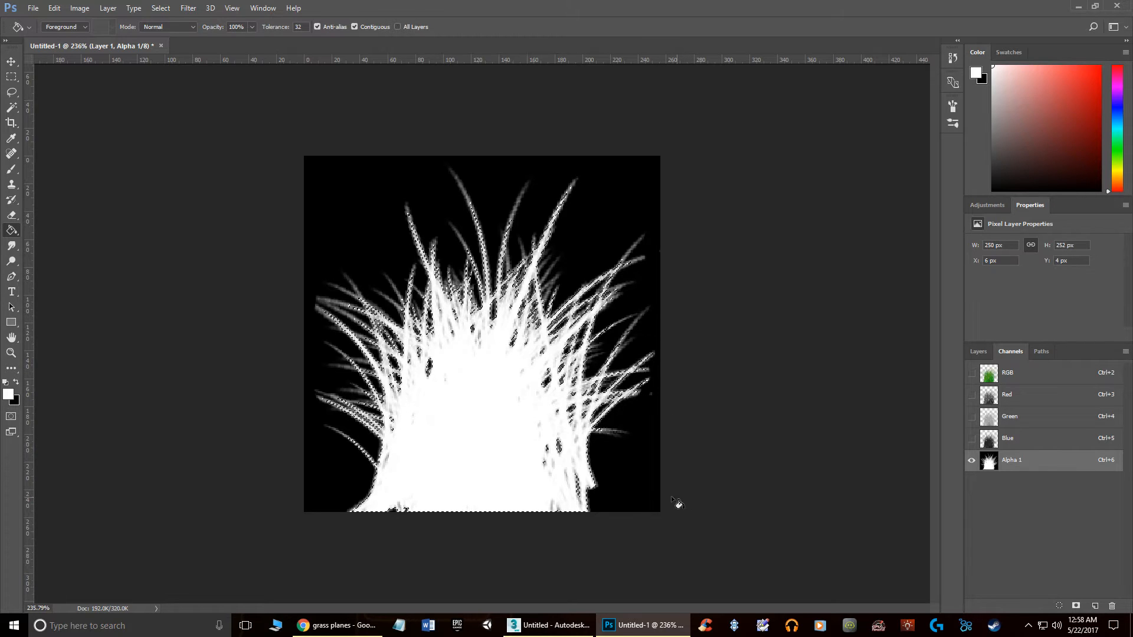
pyautogui.hotkey('ctrl', 'd')
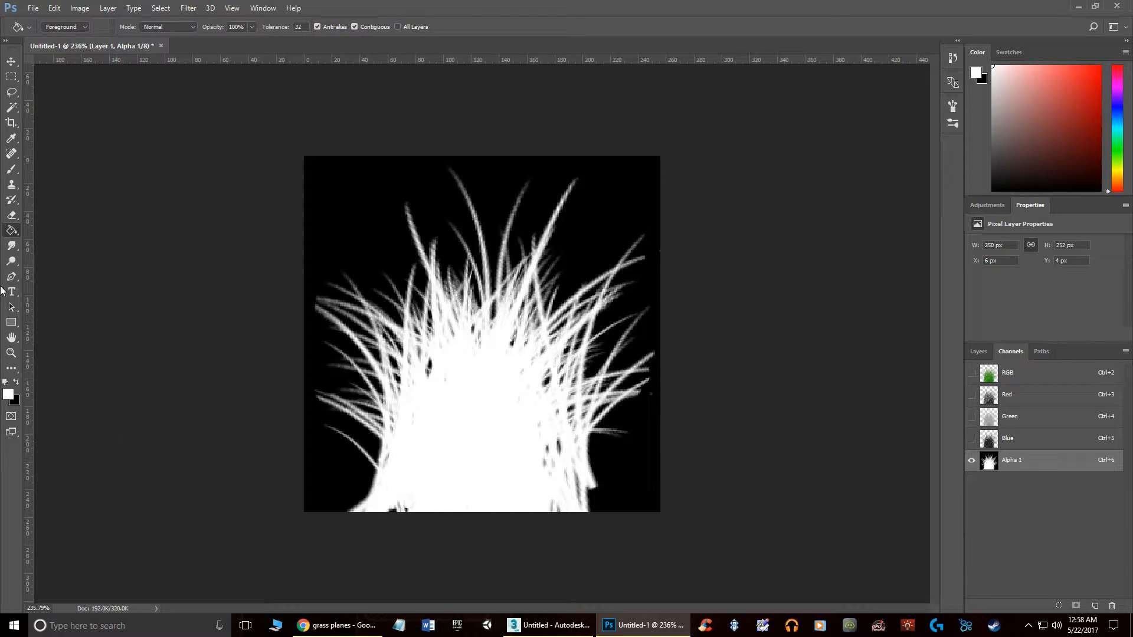
# Paint out the stray white bit at the clump's lower right in Alpha 1 with a black 9 px round brush
pyautogui.click(16, 383)
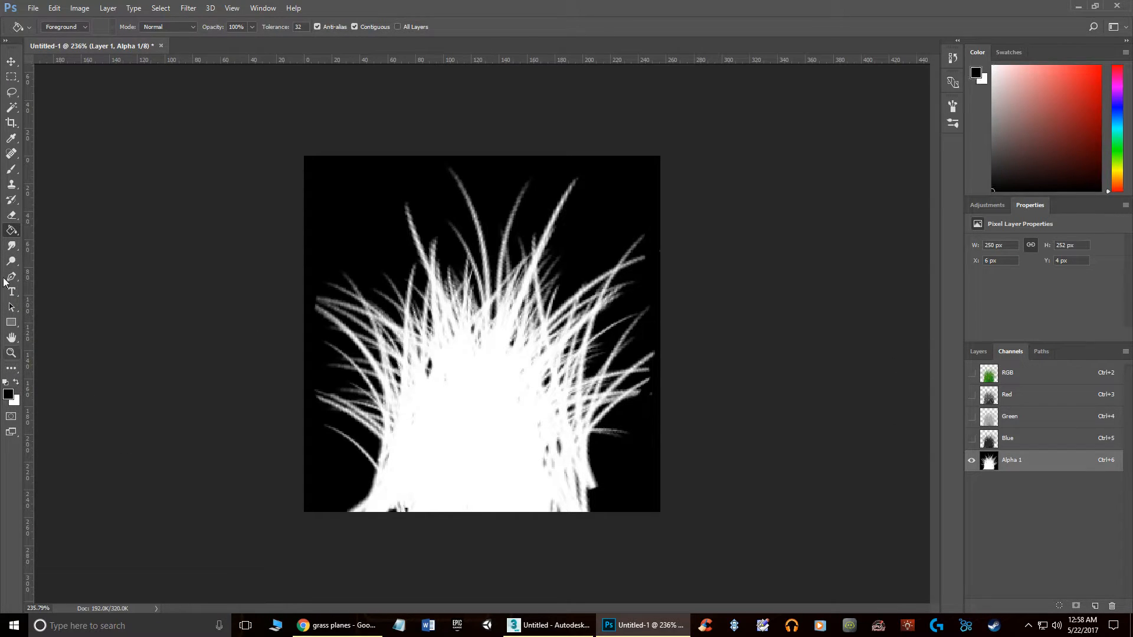
pyautogui.click(12, 170)
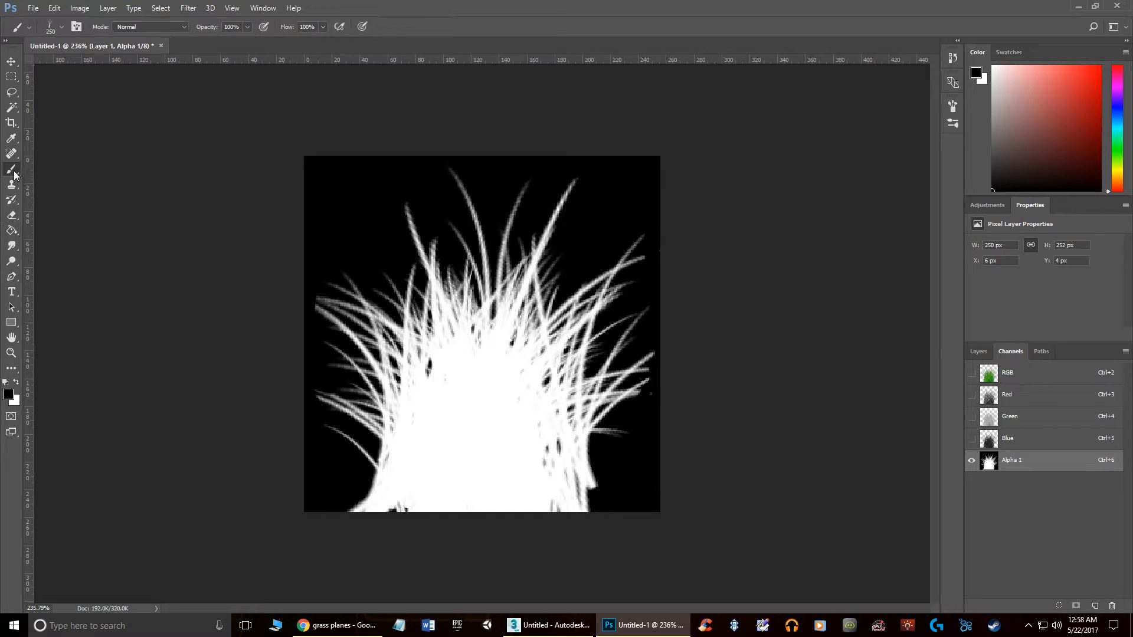
pyautogui.click(63, 27)
pyautogui.doubleClick(23, 118)
pyautogui.press('[')
pyautogui.press('[')
pyautogui.press('[')
pyautogui.press('[')
pyautogui.press('[')
pyautogui.press('[')
pyautogui.press('[')
pyautogui.press('[')
pyautogui.press('[')
pyautogui.press('[')
pyautogui.press('[')
pyautogui.press('[')
pyautogui.press('[')
pyautogui.press('[')
pyautogui.moveTo(588, 497); pyautogui.dragTo(596, 463)
# Make the Background layer visible, display RGB with Alpha 1 hidden, and select the Background layer
pyautogui.click(978, 352)
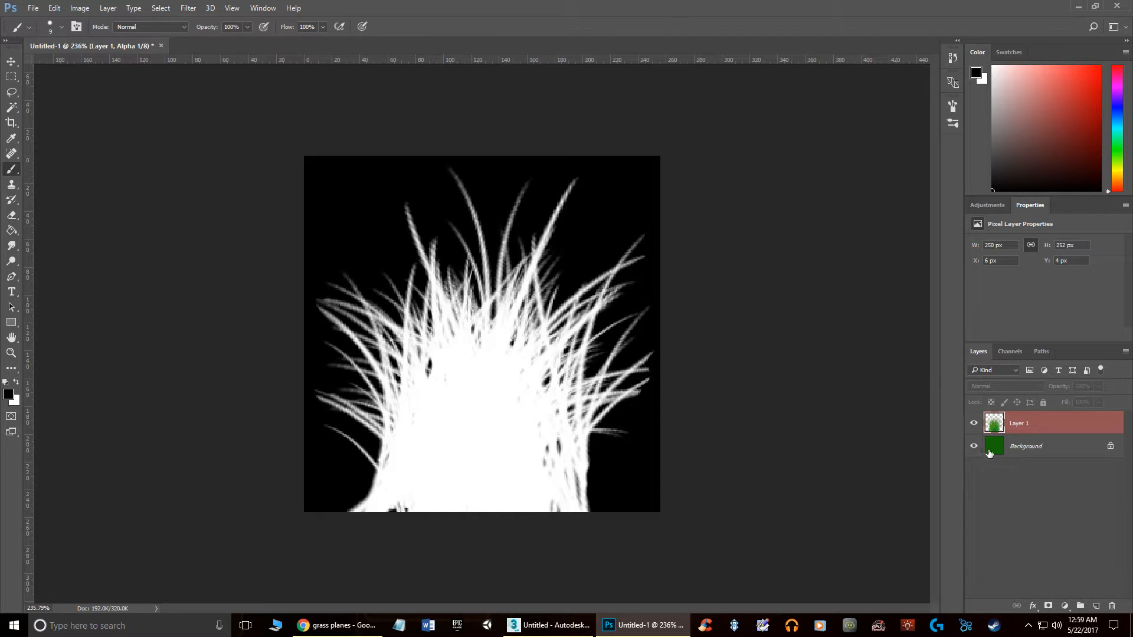
pyautogui.click(1010, 352)
pyautogui.click(971, 376)
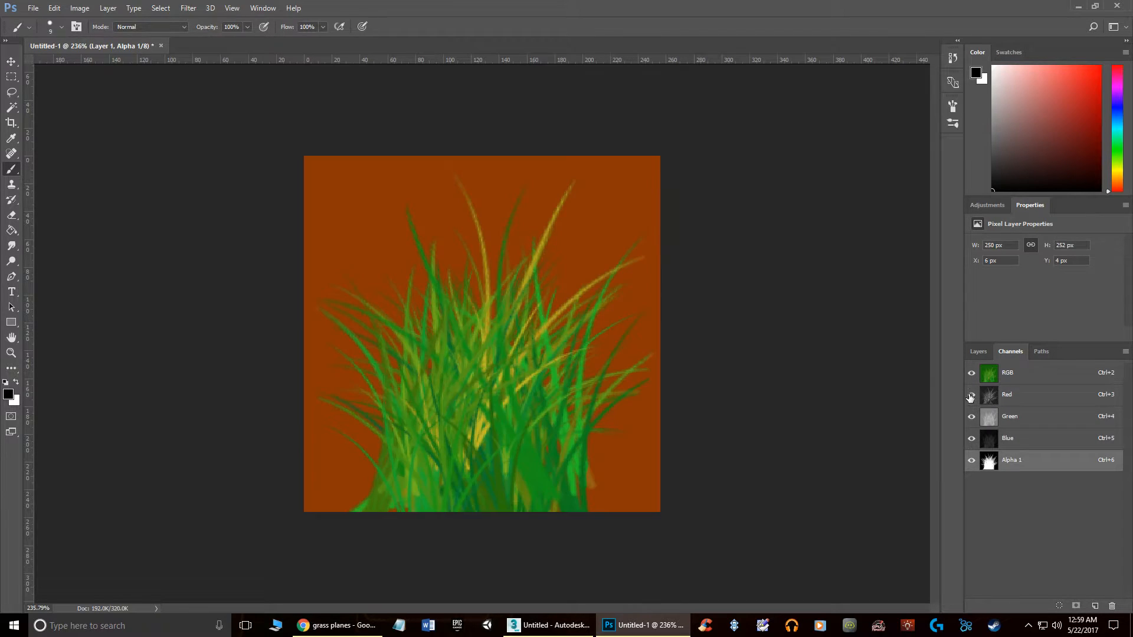
pyautogui.click(972, 461)
pyautogui.click(978, 352)
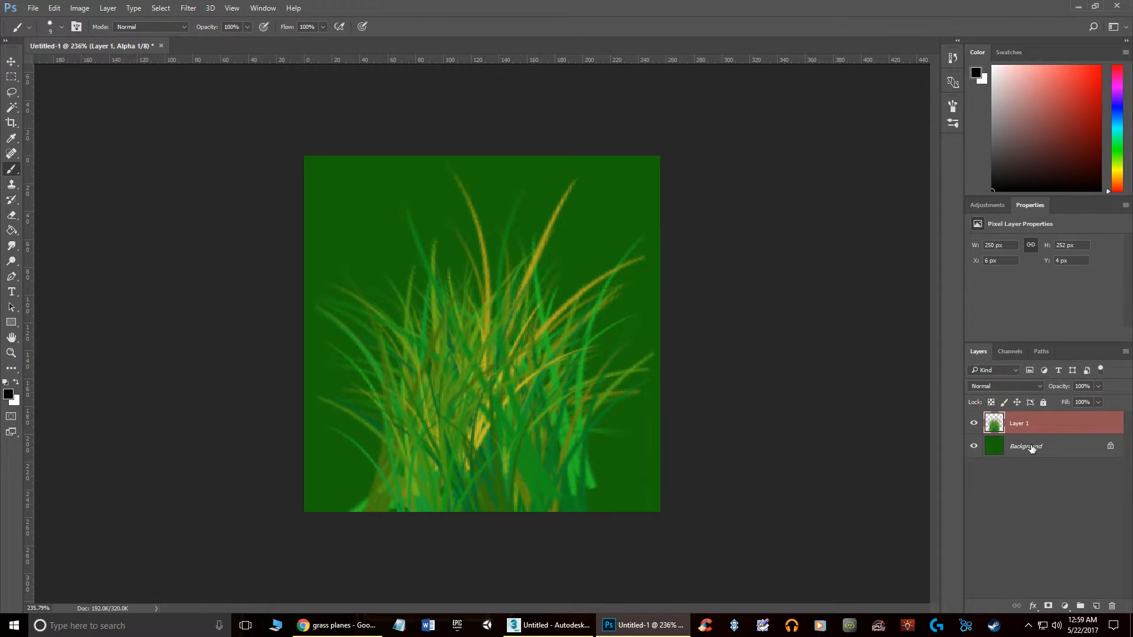
pyautogui.click(1029, 448)
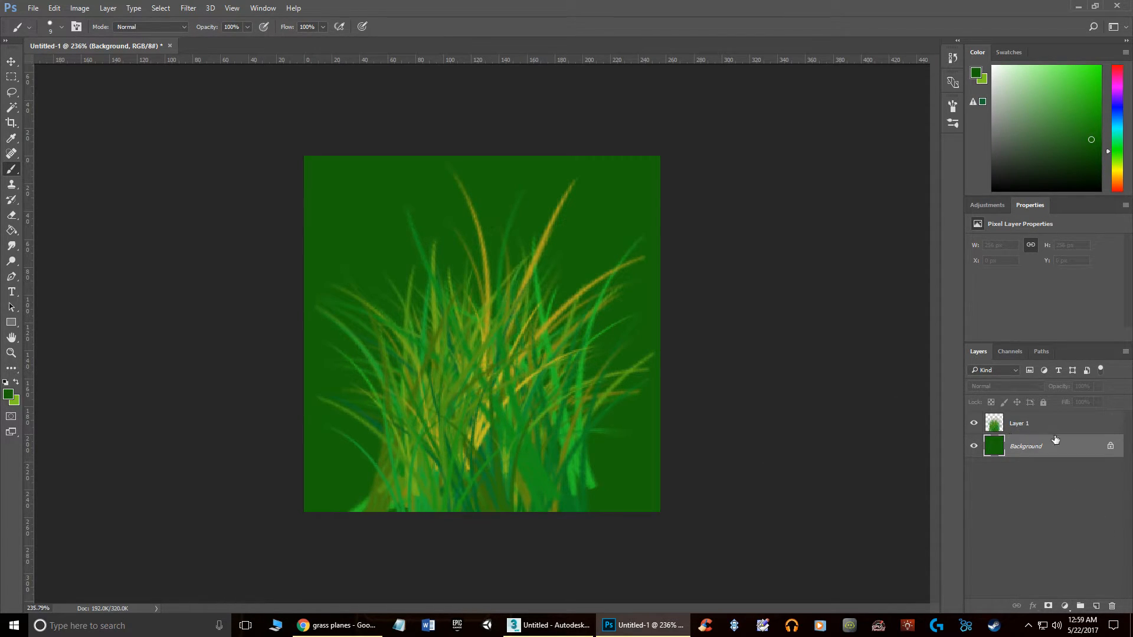
# Save the document to the Desktop as a Targa file named Grass_Alpha, with alpha channels included and 32 bits/pixel resolution
pyautogui.click(33, 9)
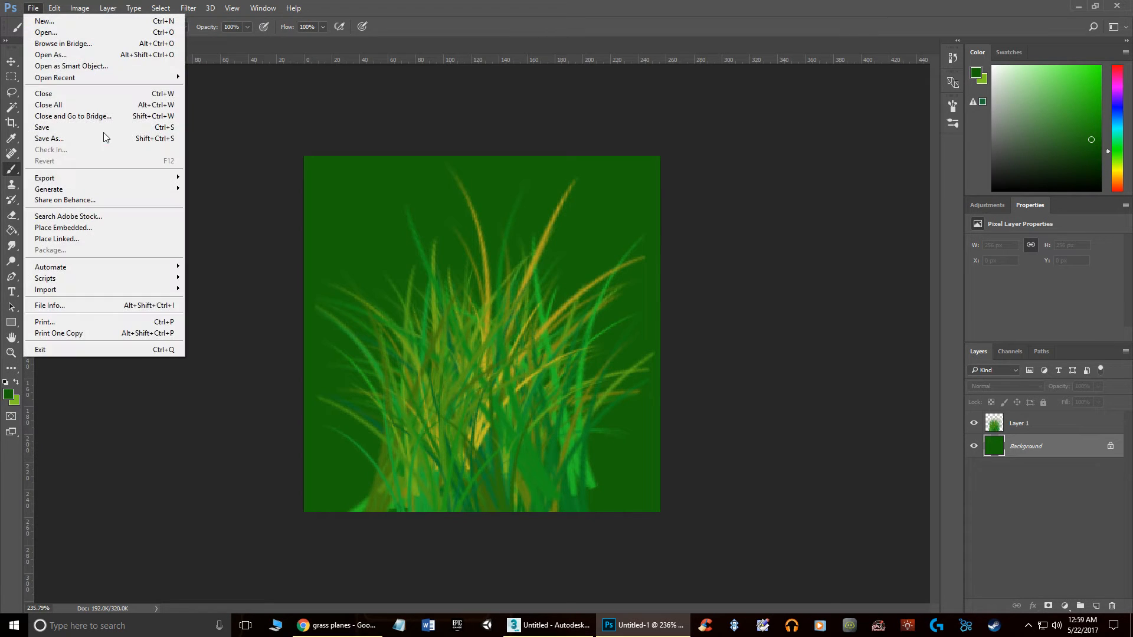
pyautogui.click(73, 140)
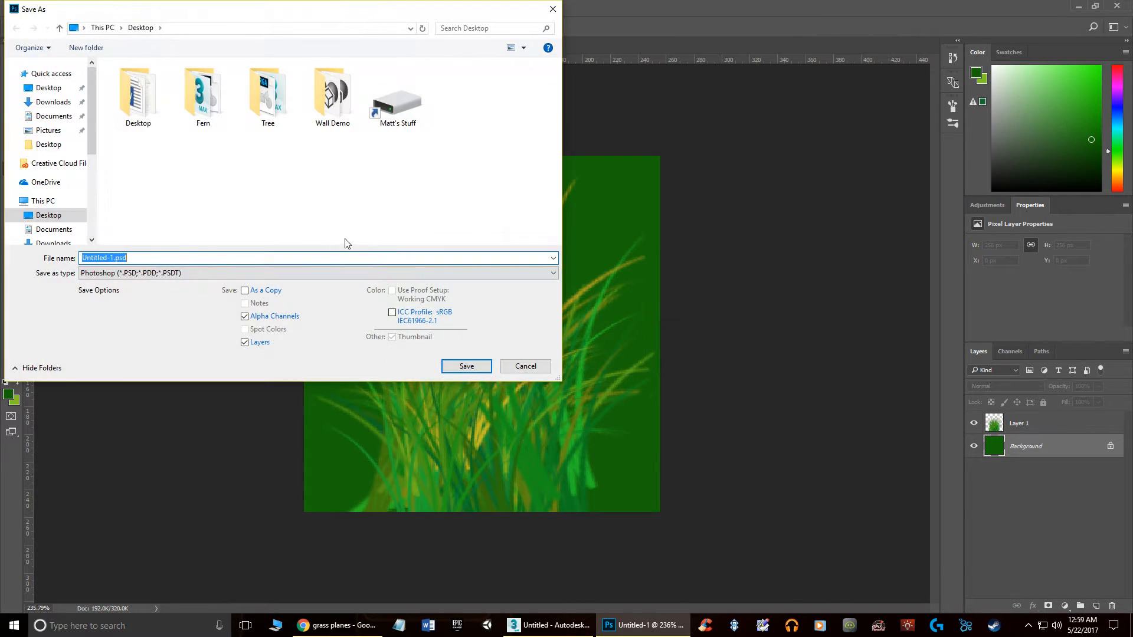
pyautogui.write('Grass_Alpha')
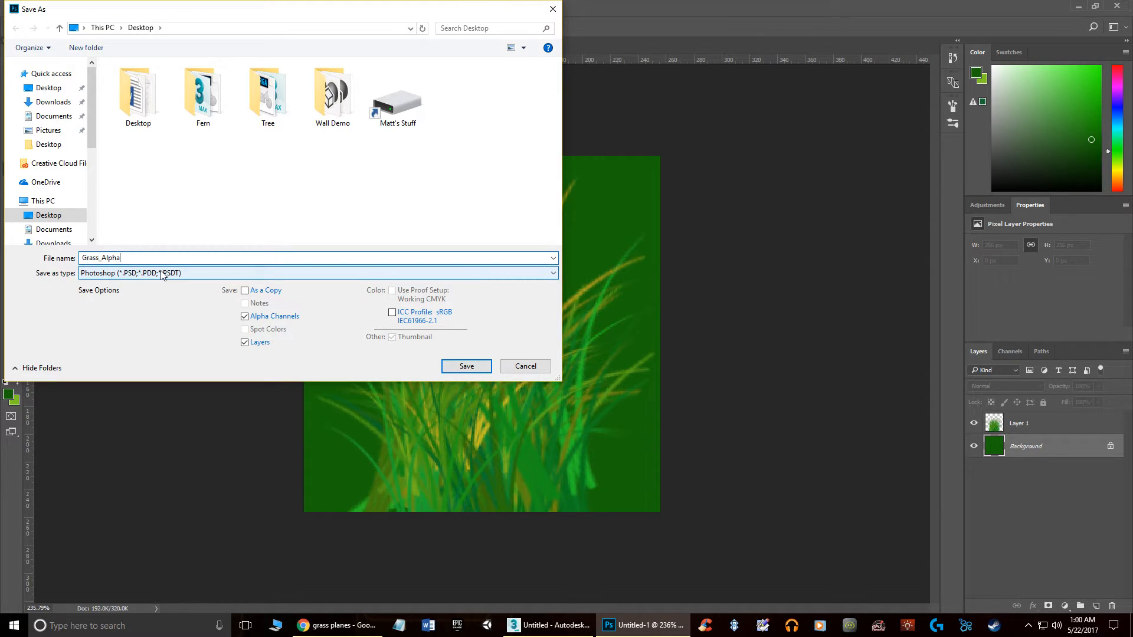
pyautogui.click(191, 272)
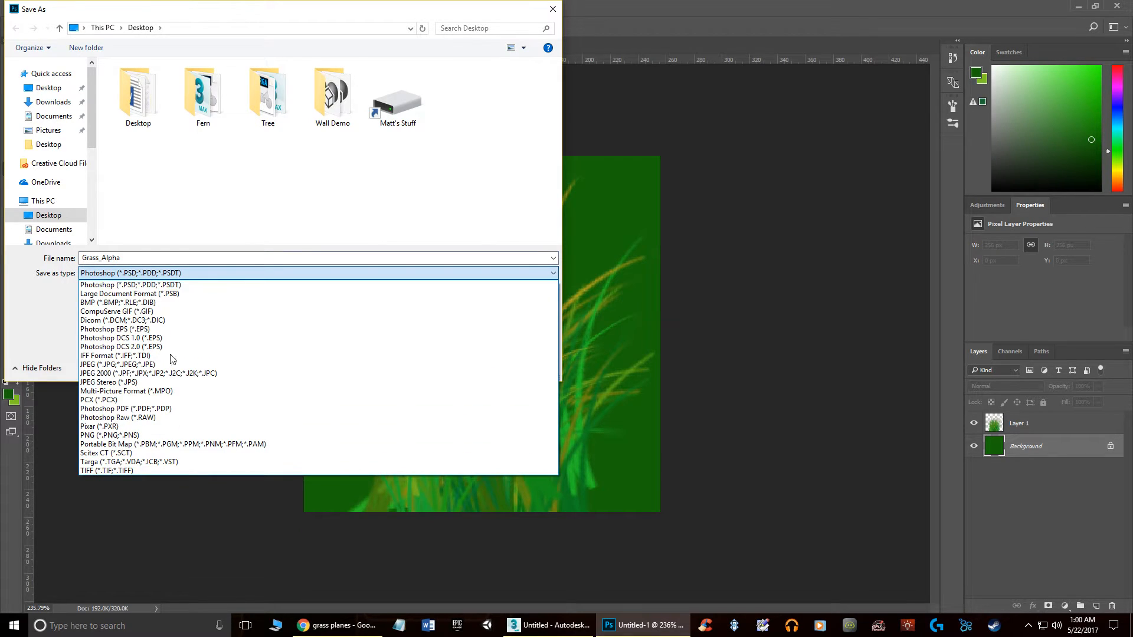
pyautogui.click(144, 462)
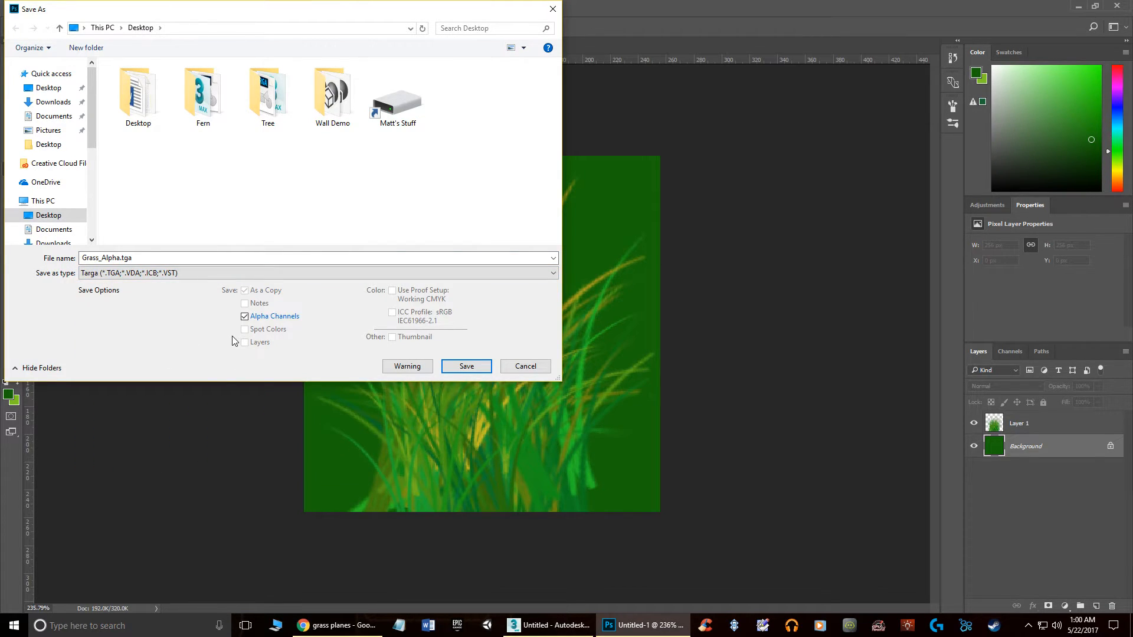
pyautogui.click(466, 366)
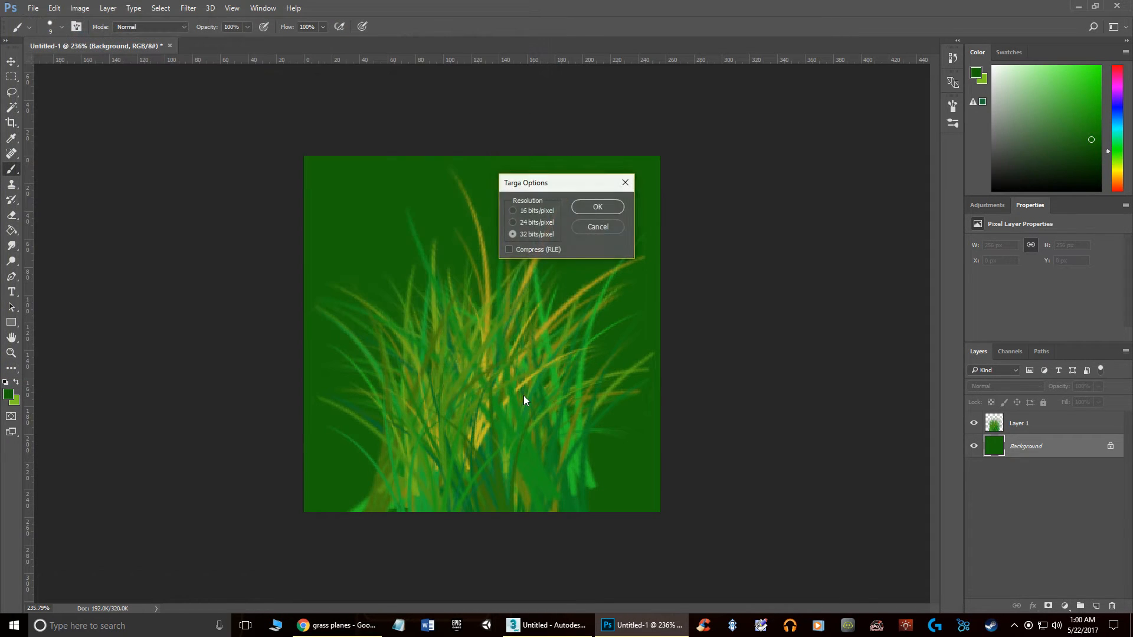
pyautogui.moveTo(560, 188); pyautogui.dragTo(219, 269)
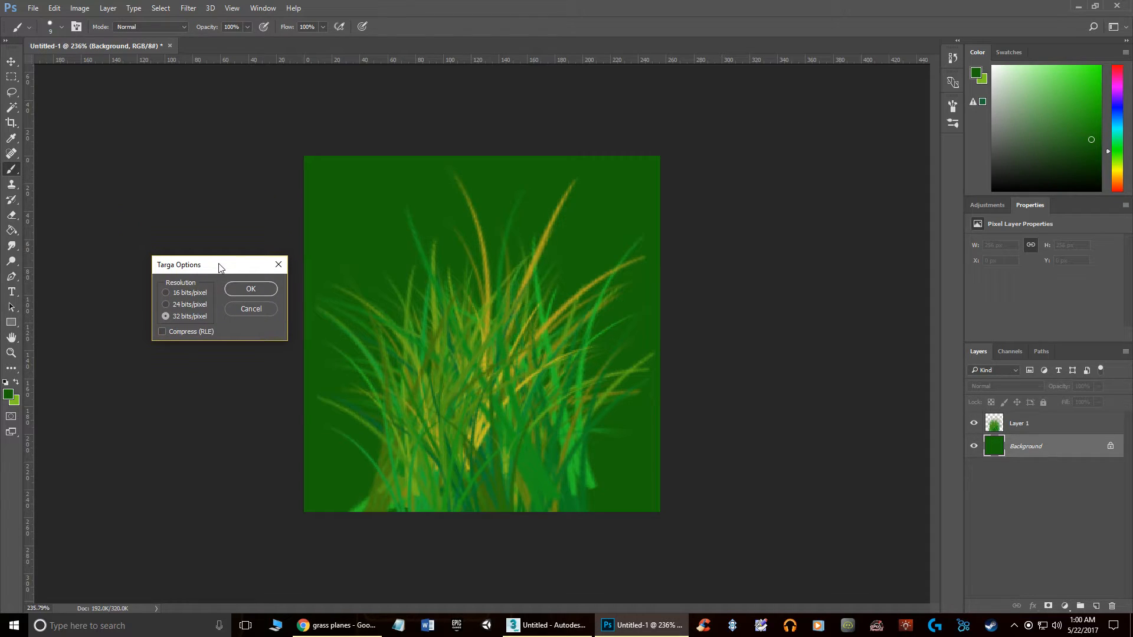
pyautogui.click(166, 304)
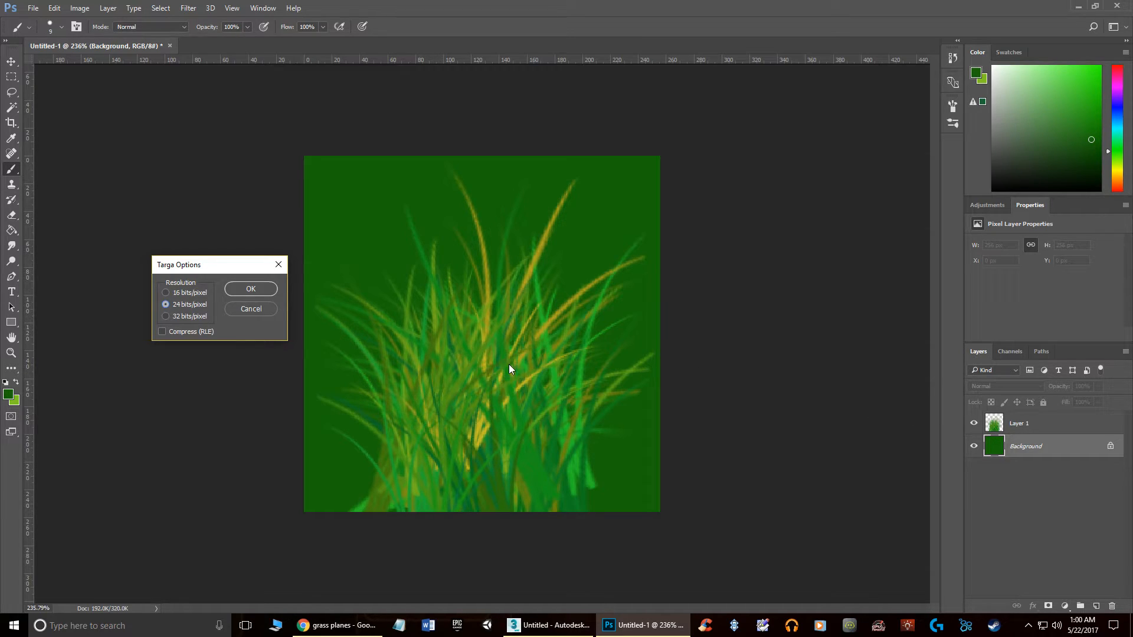
pyautogui.click(166, 316)
pyautogui.click(259, 290)
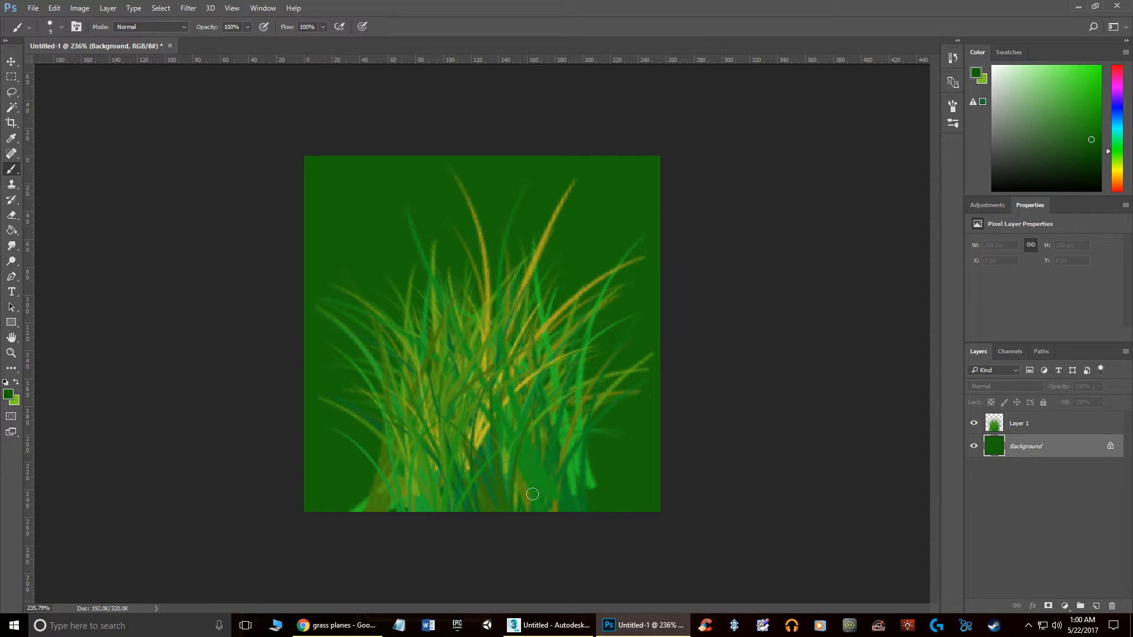
# Switch to 3ds Max, maximize the Perspective viewport, and create a plane about 40 long by 31 wide near the grid's centre
pyautogui.click(588, 627)
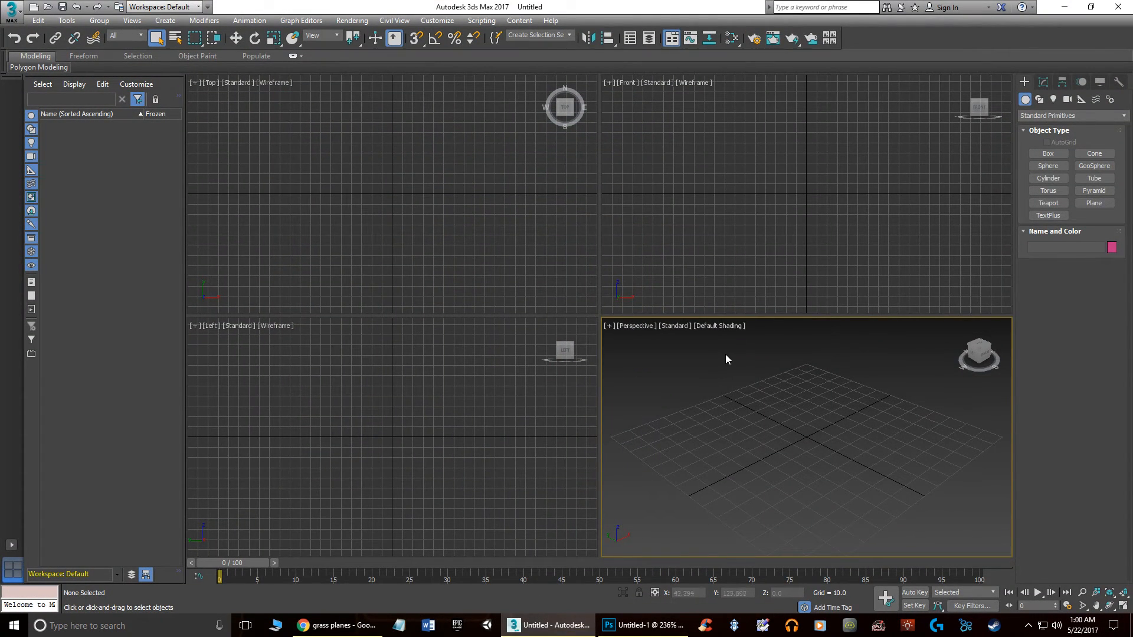
pyautogui.moveTo(772, 414); pyautogui.dragTo(756, 408, button='middle')
pyautogui.hotkey('alt', 'w')
pyautogui.moveTo(570, 374); pyautogui.dragTo(574, 346, button='middle')
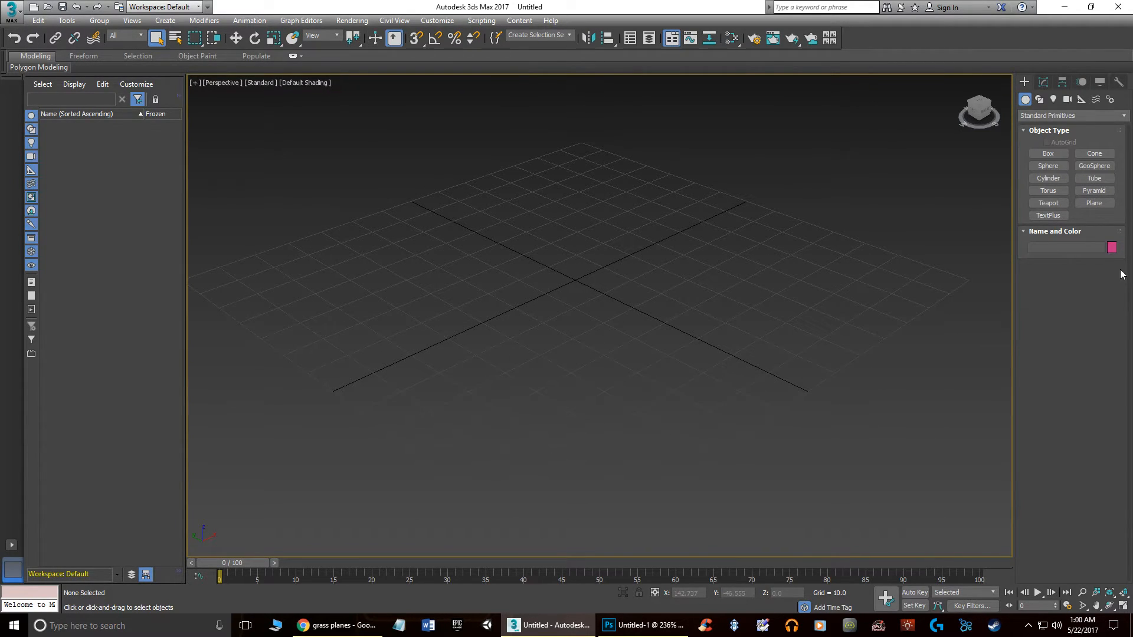
pyautogui.click(1093, 203)
pyautogui.moveTo(561, 264); pyautogui.dragTo(584, 372)
pyautogui.moveTo(635, 288)
pyautogui.keyDown('alt'); pyautogui.mouseDown(button='middle')
pyautogui.moveTo(584, 368)
pyautogui.moveTo(660, 271)
pyautogui.moveTo(655, 283)
pyautogui.mouseUp(button='middle'); pyautogui.keyUp('alt')
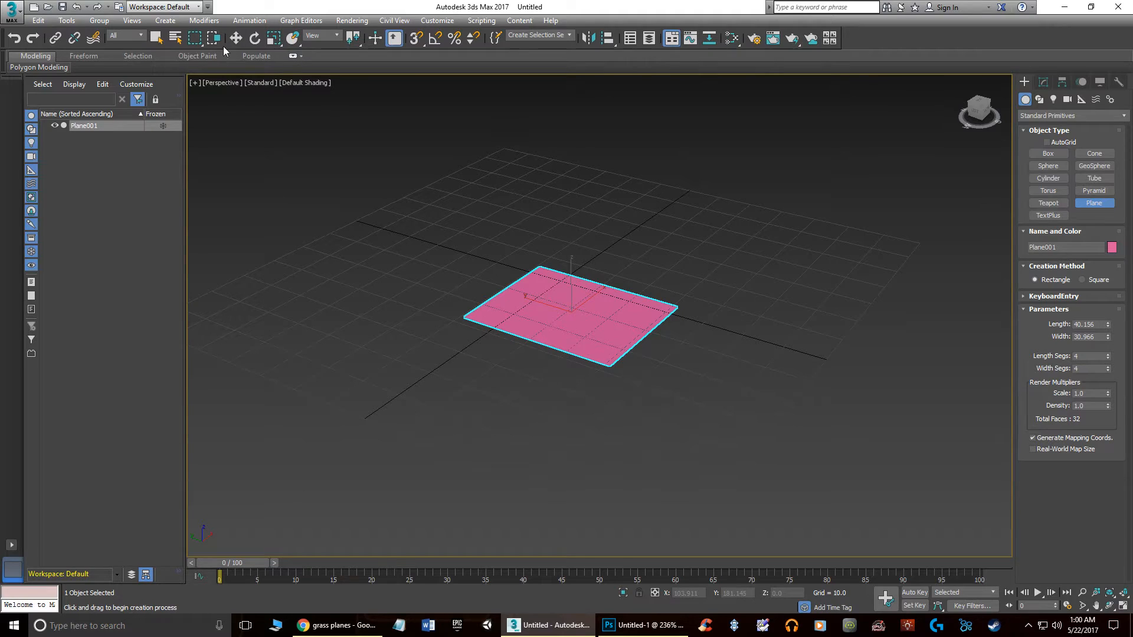
# Rotate the plane upright, setting its X rotation to 90 degrees
pyautogui.click(255, 38)
pyautogui.moveTo(601, 295); pyautogui.dragTo(513, 223)
pyautogui.moveTo(513, 222); pyautogui.dragTo(513, 223)
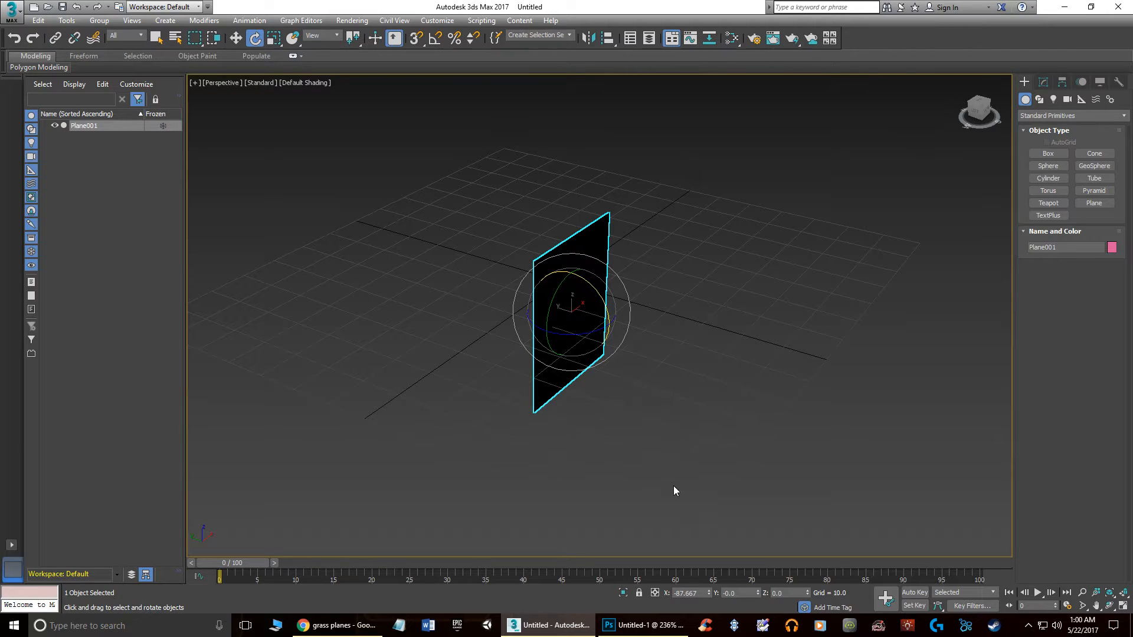
pyautogui.doubleClick(687, 593)
pyautogui.write('90')
pyautogui.press('Return')
pyautogui.keyDown('alt'); pyautogui.moveTo(455, 391); pyautogui.dragTo(557, 302, button='middle'); pyautogui.keyUp('alt')
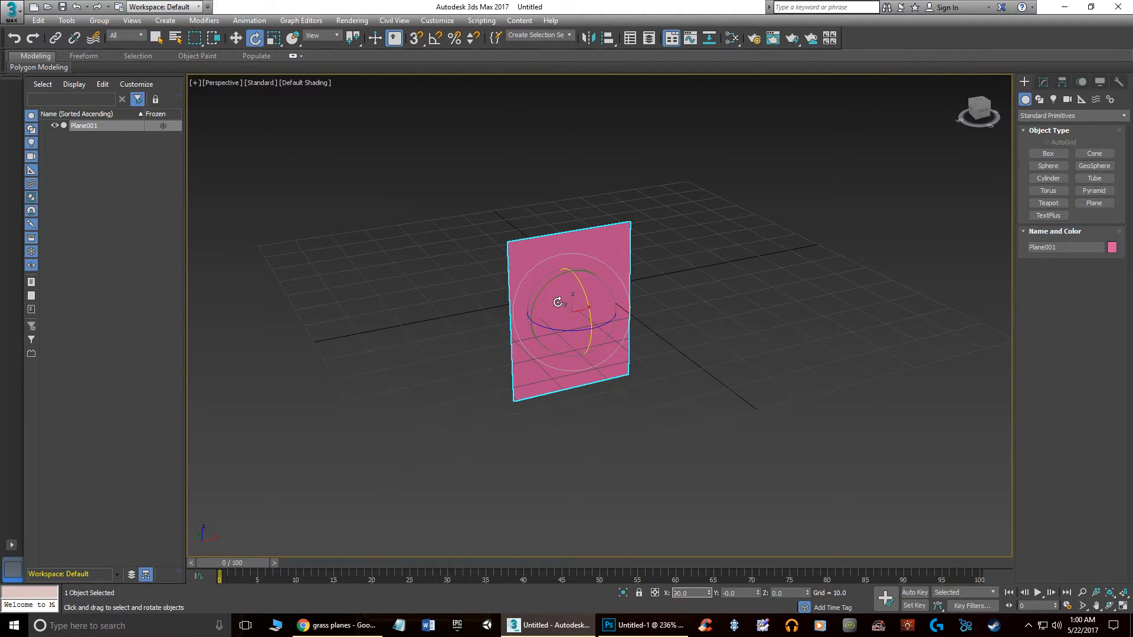
# Deselect the plane and hide the grid in the Perspective viewport
pyautogui.click(788, 390)
pyautogui.moveTo(713, 388); pyautogui.dragTo(737, 391, button='middle')
pyautogui.press('g')
pyautogui.scroll(3, 662, 351)
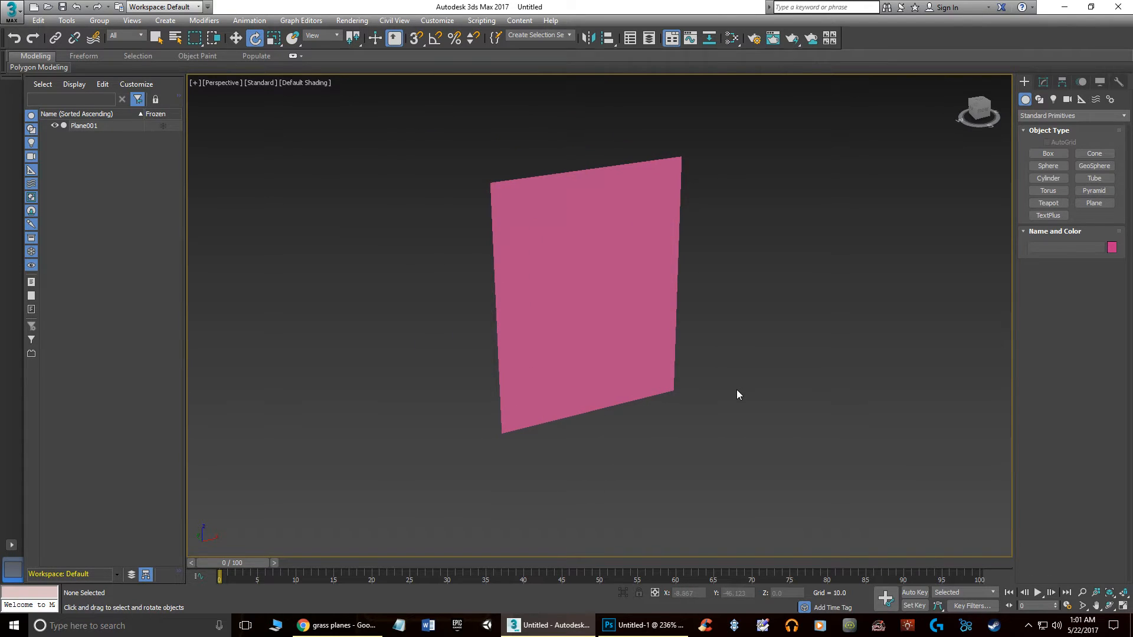
# Open an enlarged Slate Material Editor and add a Standard material node to View1
pyautogui.press('m')
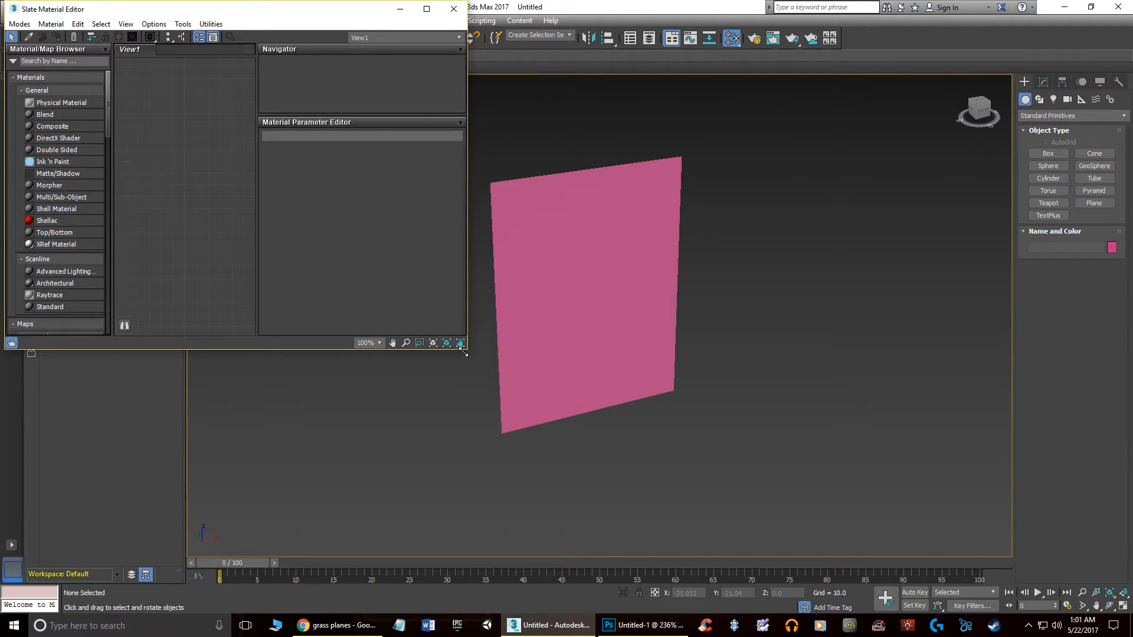
pyautogui.moveTo(466, 353); pyautogui.dragTo(490, 473)
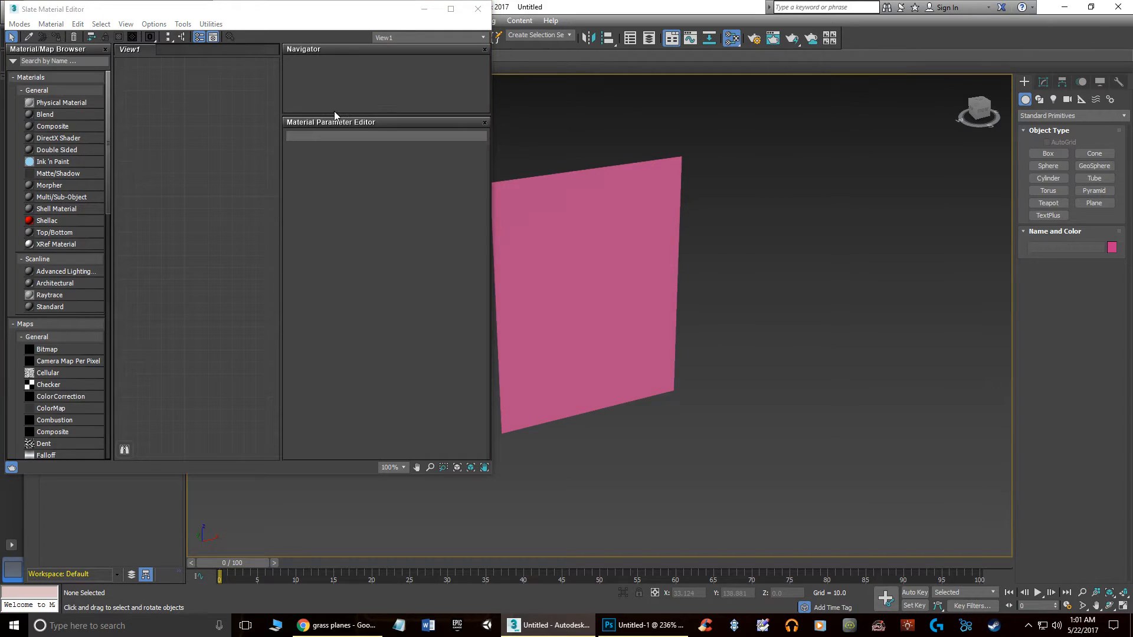
pyautogui.moveTo(330, 17); pyautogui.dragTo(494, 58)
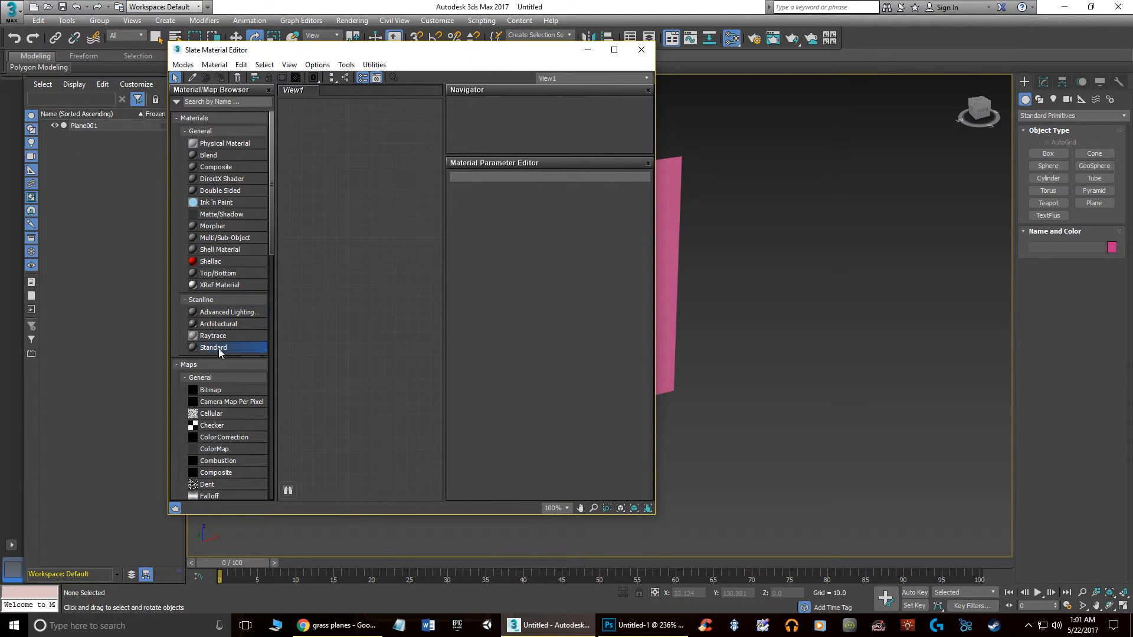
pyautogui.moveTo(218, 348); pyautogui.dragTo(389, 293)
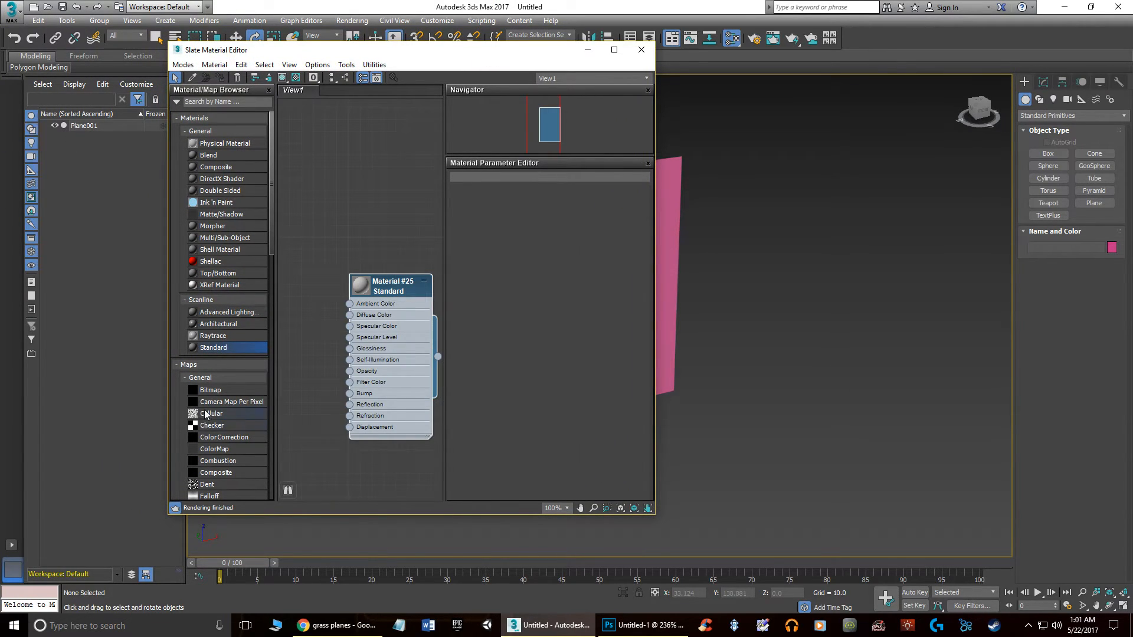
# Add a Bitmap map using Grass_Alpha.tga from the Desktop and connect it to the Standard material's Diffuse Color
pyautogui.scroll(-3, 408, 322)
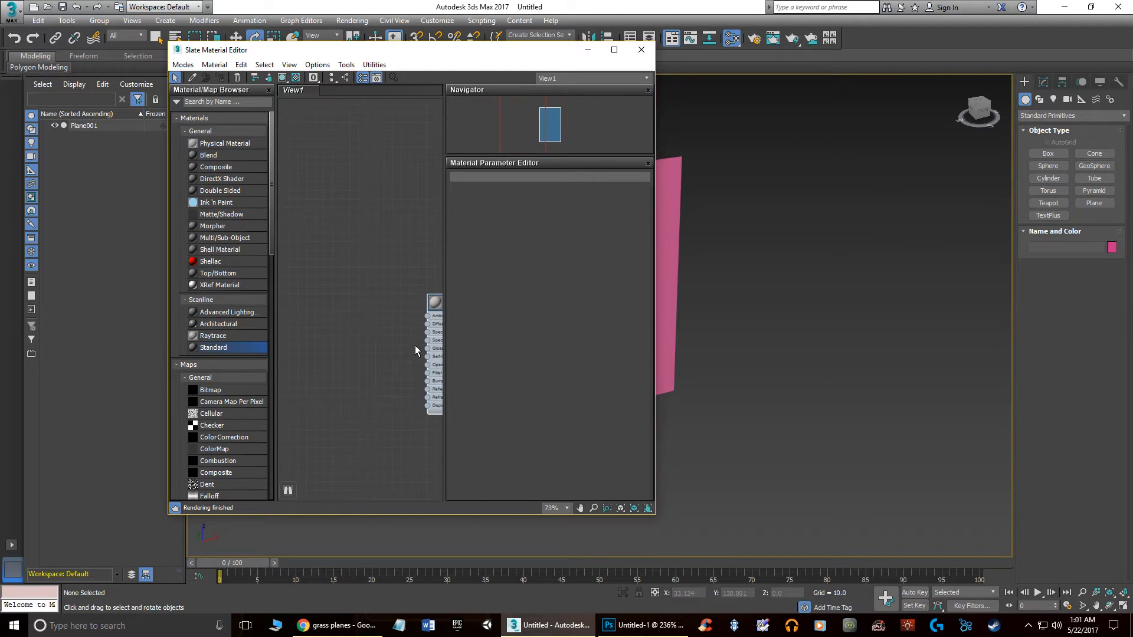
pyautogui.moveTo(210, 390); pyautogui.dragTo(319, 315)
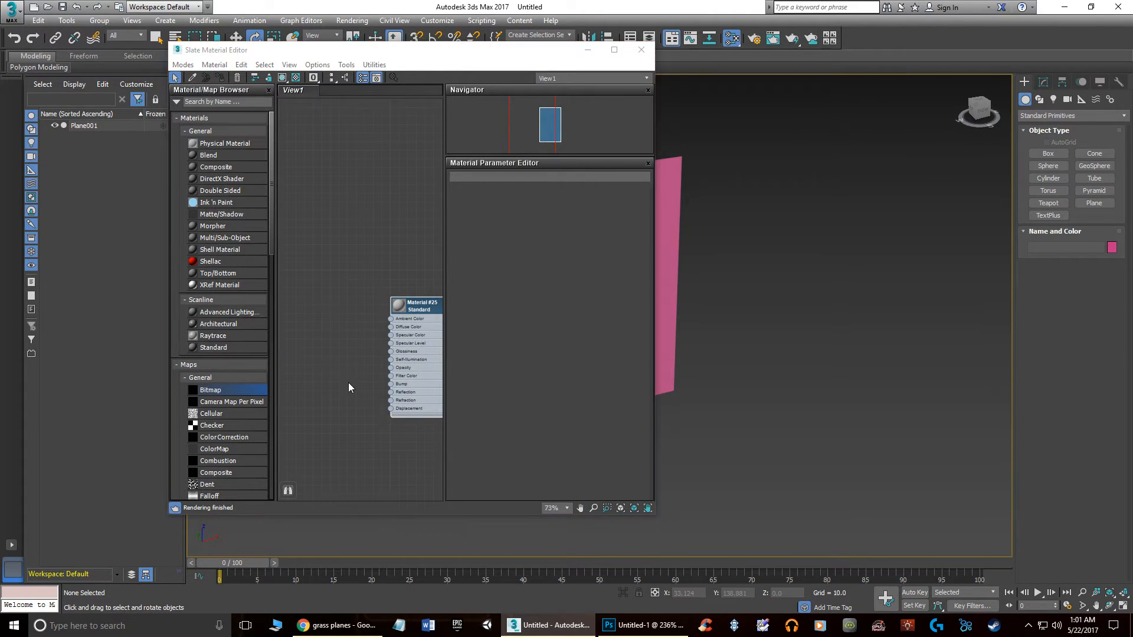
pyautogui.click(40, 112)
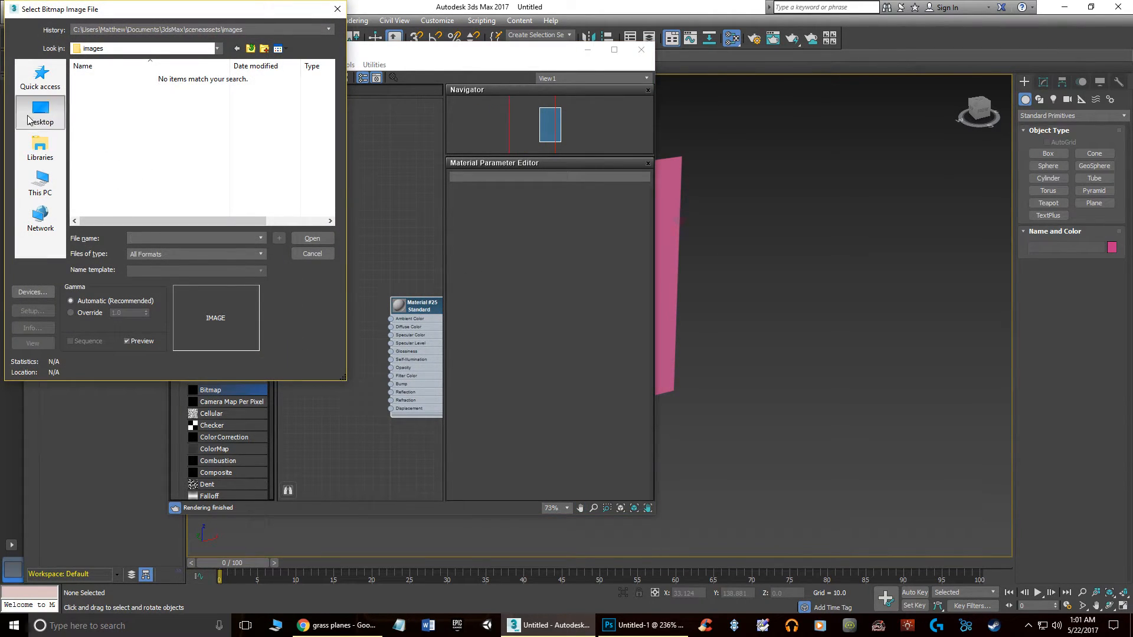
pyautogui.scroll(-5, 177, 183)
pyautogui.click(147, 187)
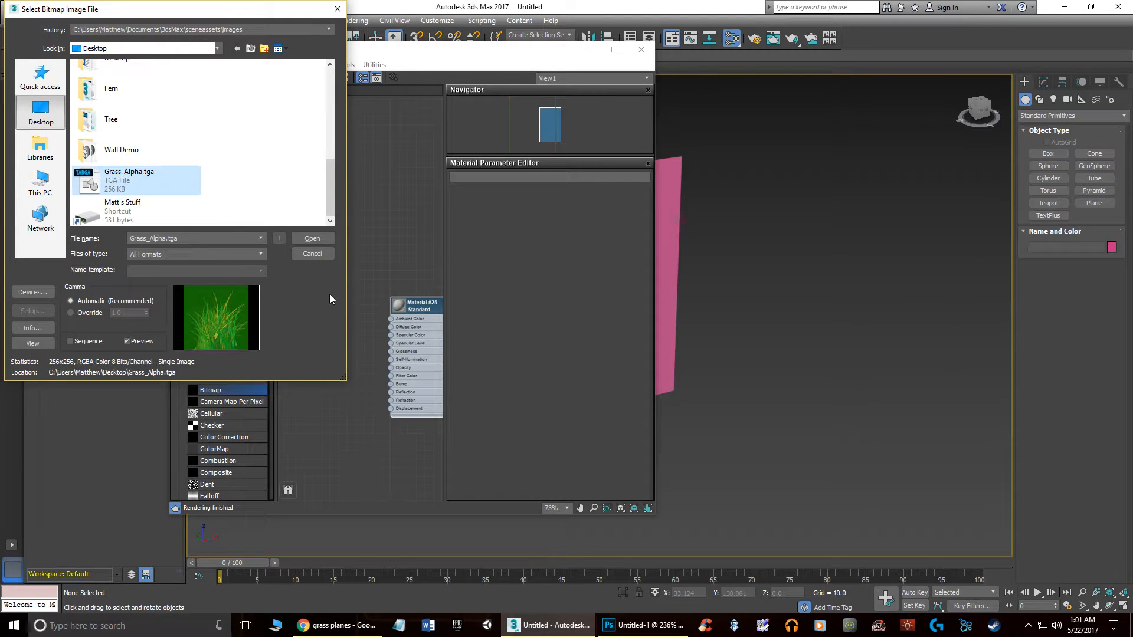
pyautogui.click(309, 239)
pyautogui.moveTo(322, 336); pyautogui.dragTo(395, 288)
# Enable viewport display of the grass Standard material and assign it to the plane
pyautogui.doubleClick(395, 289)
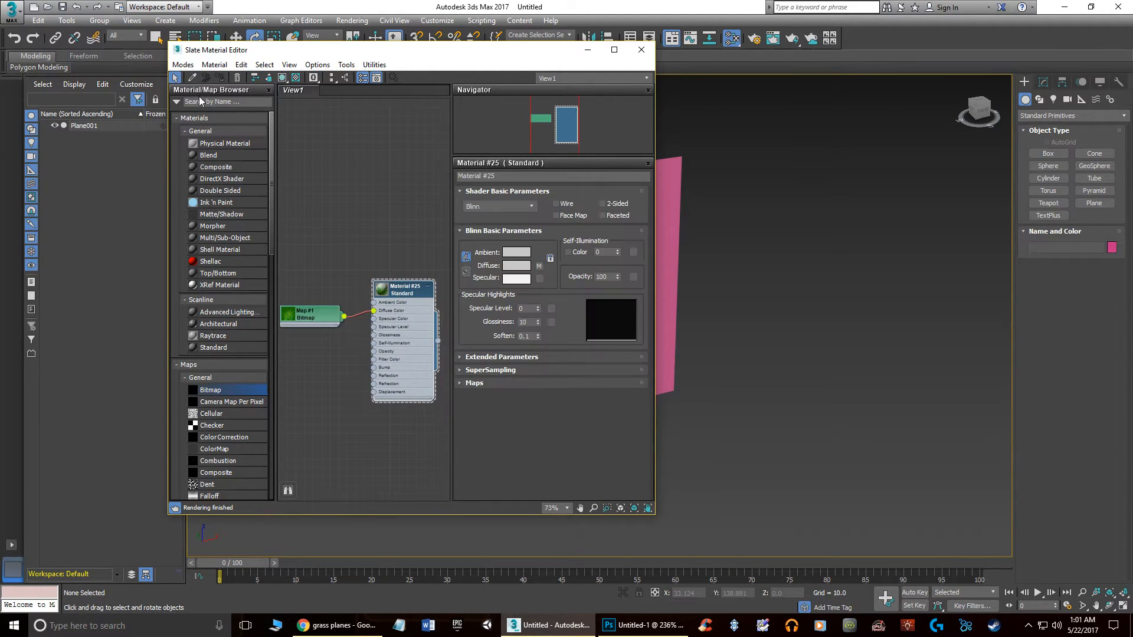
pyautogui.click(282, 77)
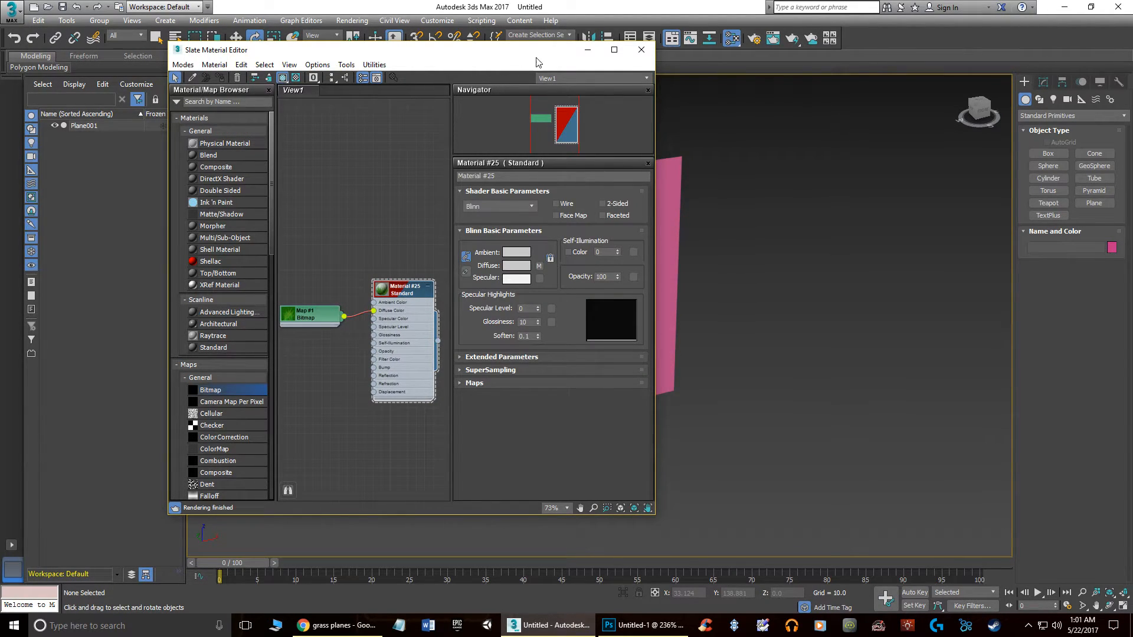
pyautogui.moveTo(537, 61); pyautogui.dragTo(395, 84)
pyautogui.moveTo(296, 364); pyautogui.dragTo(610, 293)
pyautogui.keyDown('alt'); pyautogui.moveTo(683, 313); pyautogui.dragTo(715, 256, button='middle'); pyautogui.keyUp('alt')
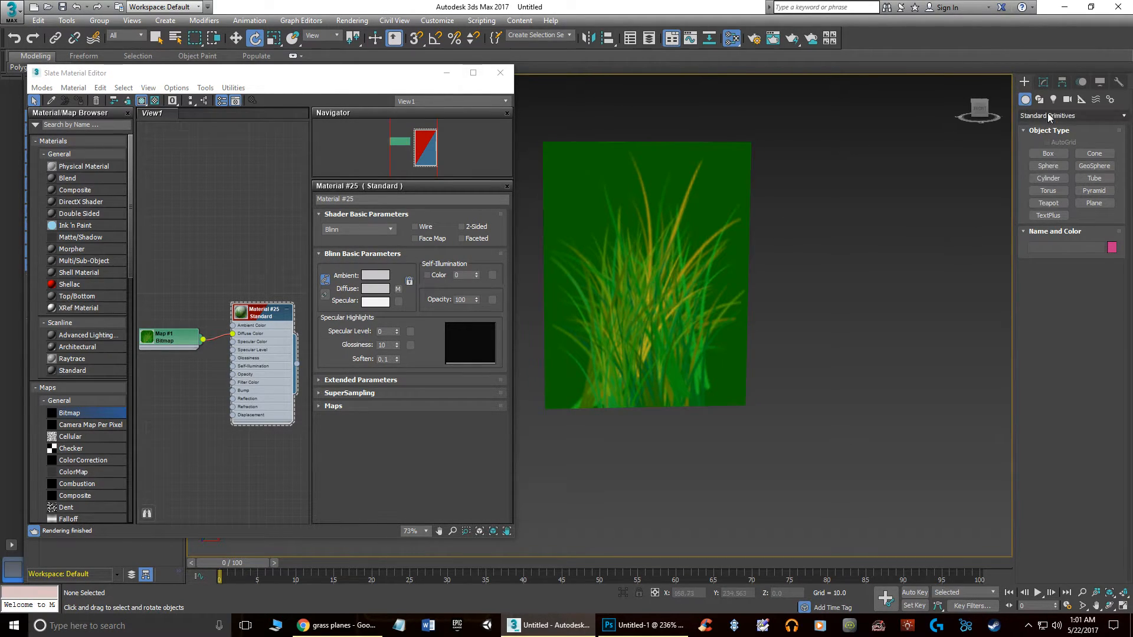
# Select the plane and widen it along its X axis to about 160% scale
pyautogui.click(1044, 83)
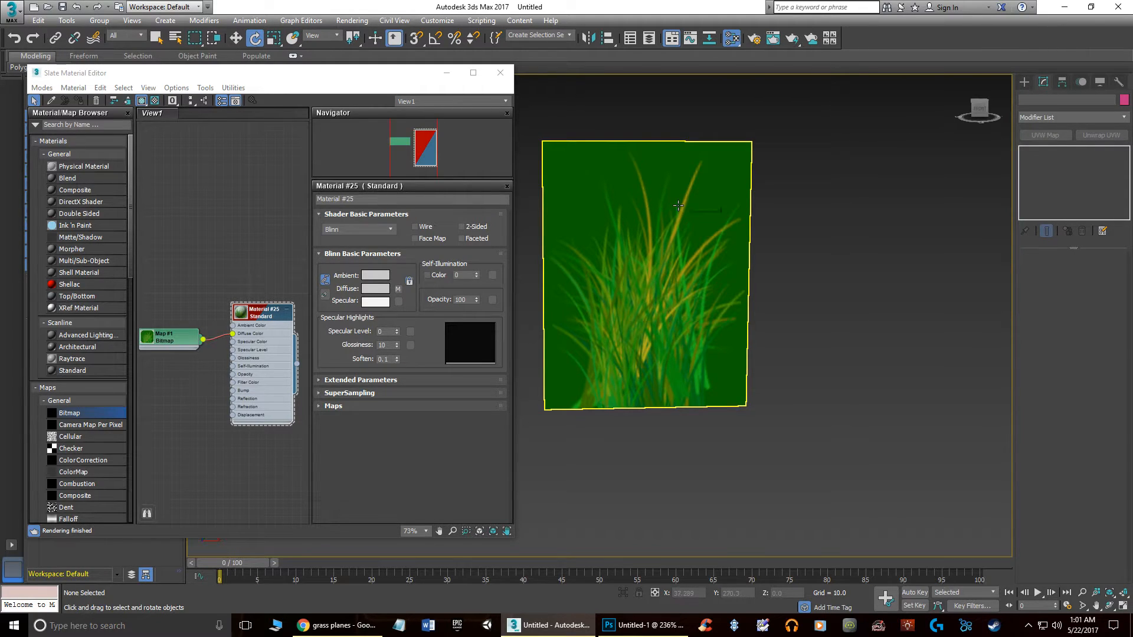
pyautogui.click(678, 206)
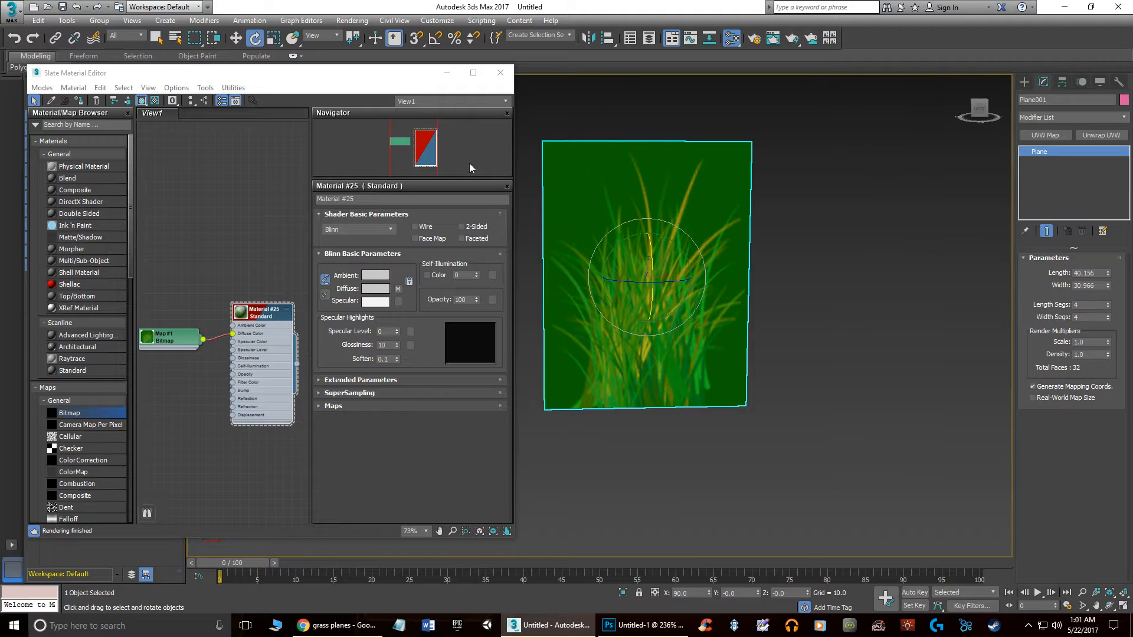
pyautogui.click(273, 38)
pyautogui.moveTo(599, 278); pyautogui.dragTo(586, 277)
pyautogui.moveTo(780, 419)
pyautogui.keyDown('alt'); pyautogui.mouseDown(button='middle')
pyautogui.moveTo(792, 390)
pyautogui.moveTo(791, 406)
pyautogui.mouseUp(button='middle'); pyautogui.keyUp('alt')
pyautogui.moveTo(596, 275); pyautogui.dragTo(590, 274)
pyautogui.keyDown('alt'); pyautogui.moveTo(721, 342); pyautogui.dragTo(616, 413, button='middle'); pyautogui.keyUp('alt')
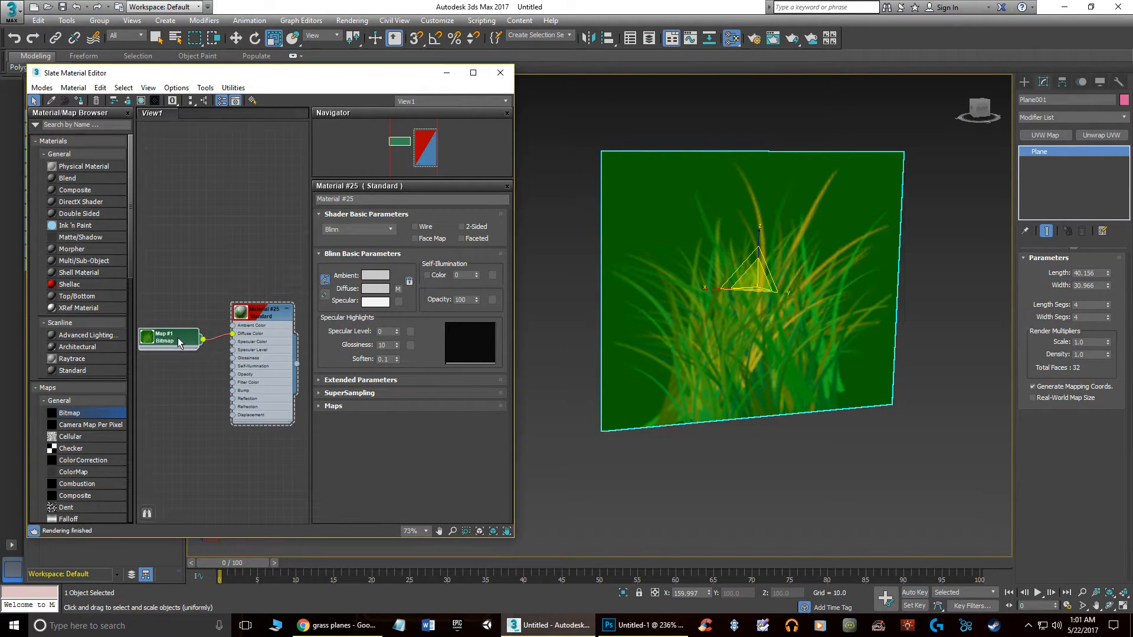
# Connect the Grass_Alpha bitmap's output to the Standard material's Opacity as well
pyautogui.scroll(4, 238, 314)
pyautogui.moveTo(188, 327); pyautogui.dragTo(195, 286, button='middle')
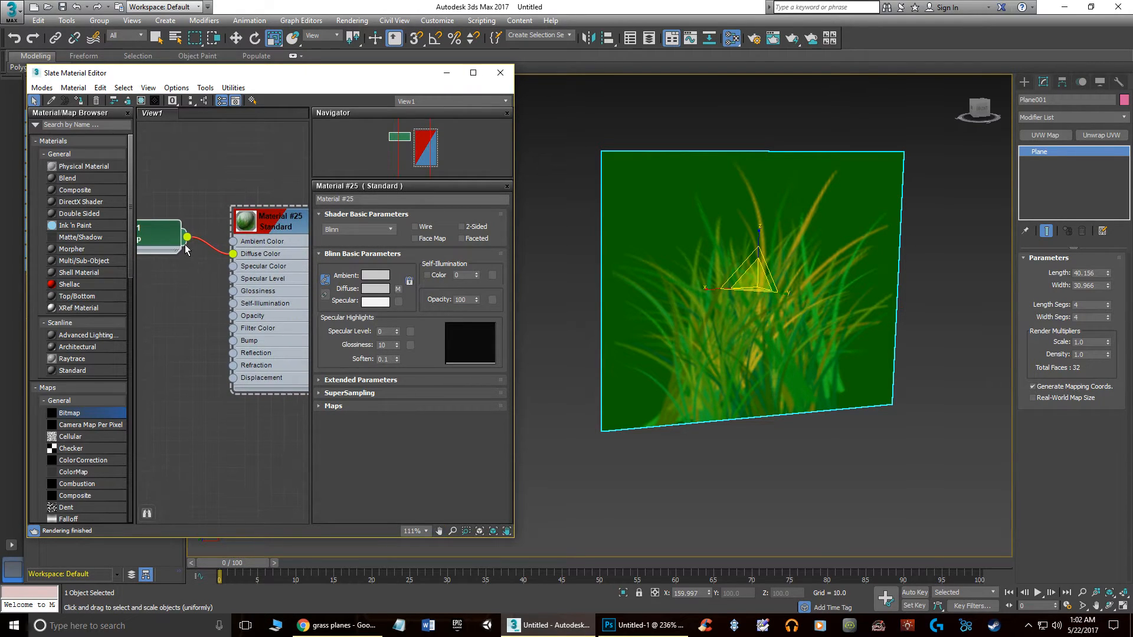
pyautogui.moveTo(187, 238); pyautogui.dragTo(233, 316)
pyautogui.keyDown('alt'); pyautogui.moveTo(706, 331); pyautogui.dragTo(731, 329, button='middle'); pyautogui.keyUp('alt')
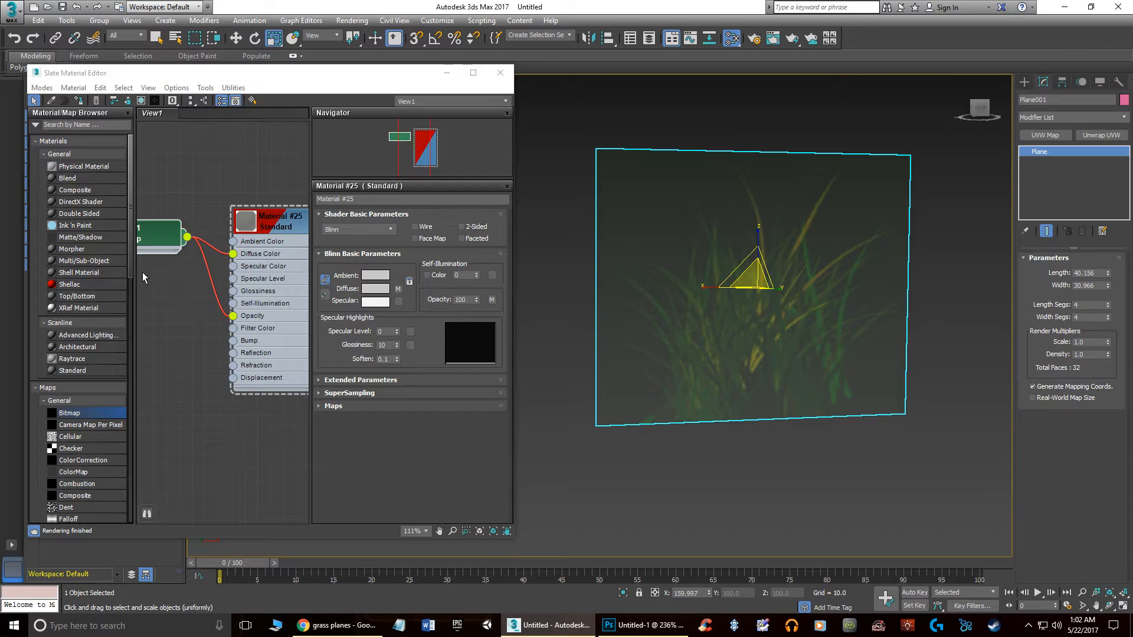
# Set the Grass_Alpha bitmap's Mono Channel Output to Alpha in its Bitmap Parameters
pyautogui.moveTo(232, 278); pyautogui.dragTo(217, 303, button='middle')
pyautogui.scroll(-1, 242, 251)
pyautogui.scroll(-1, 229, 307)
pyautogui.scroll(-1, 207, 300)
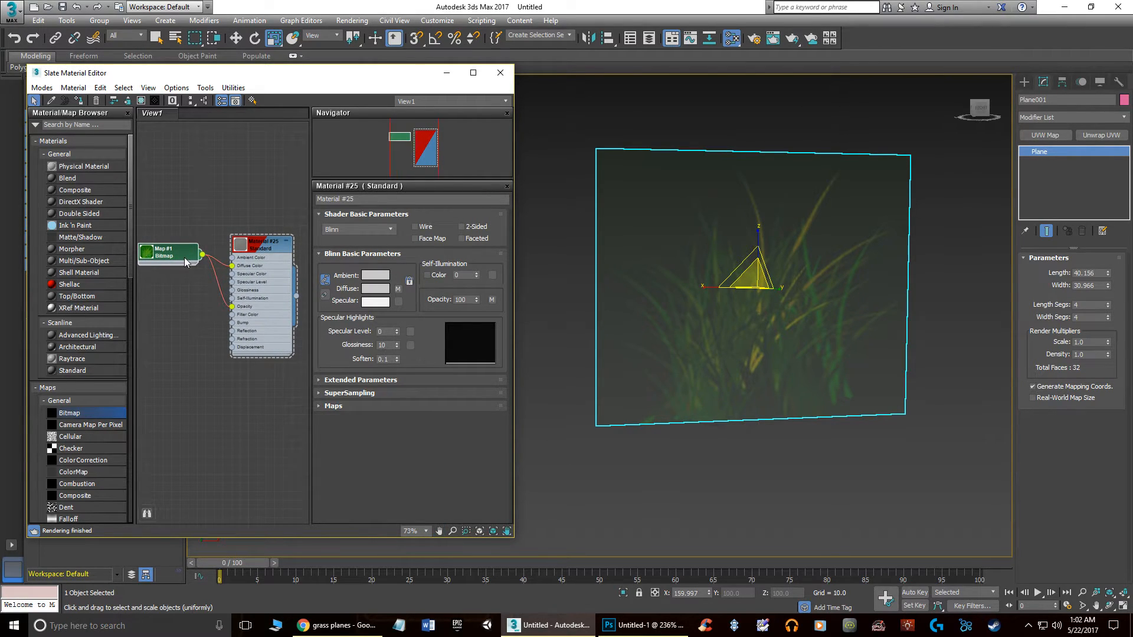
pyautogui.doubleClick(186, 262)
pyautogui.scroll(-1, 350, 376)
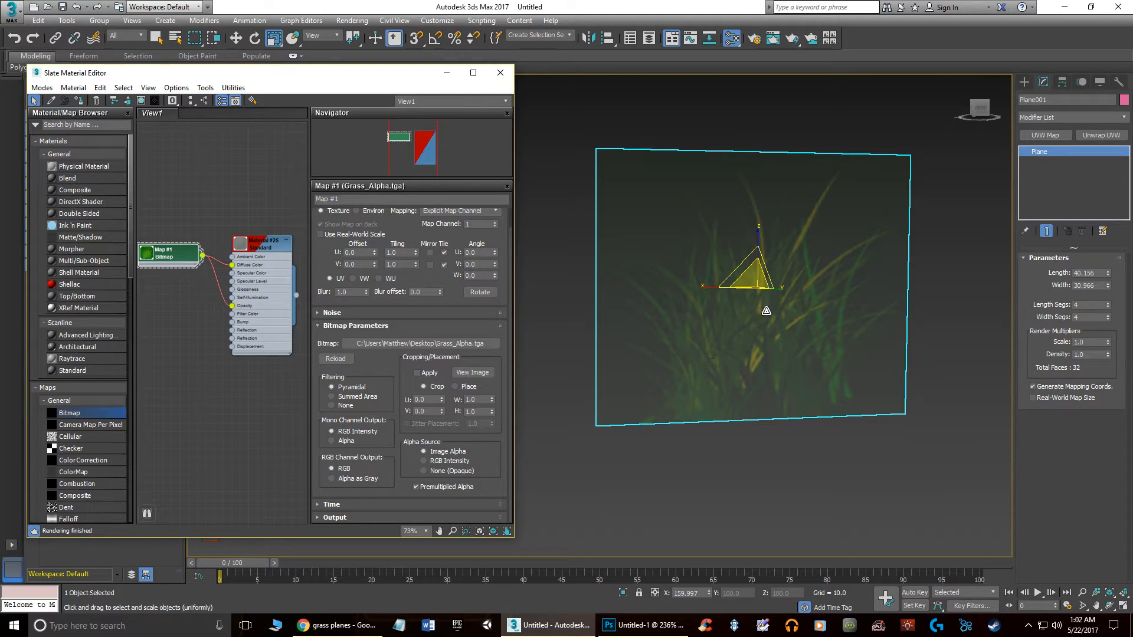
pyautogui.click(333, 441)
pyautogui.moveTo(786, 365)
pyautogui.keyDown('alt'); pyautogui.mouseDown(button='middle')
pyautogui.moveTo(715, 357)
pyautogui.moveTo(781, 347)
pyautogui.mouseUp(button='middle'); pyautogui.keyUp('alt')
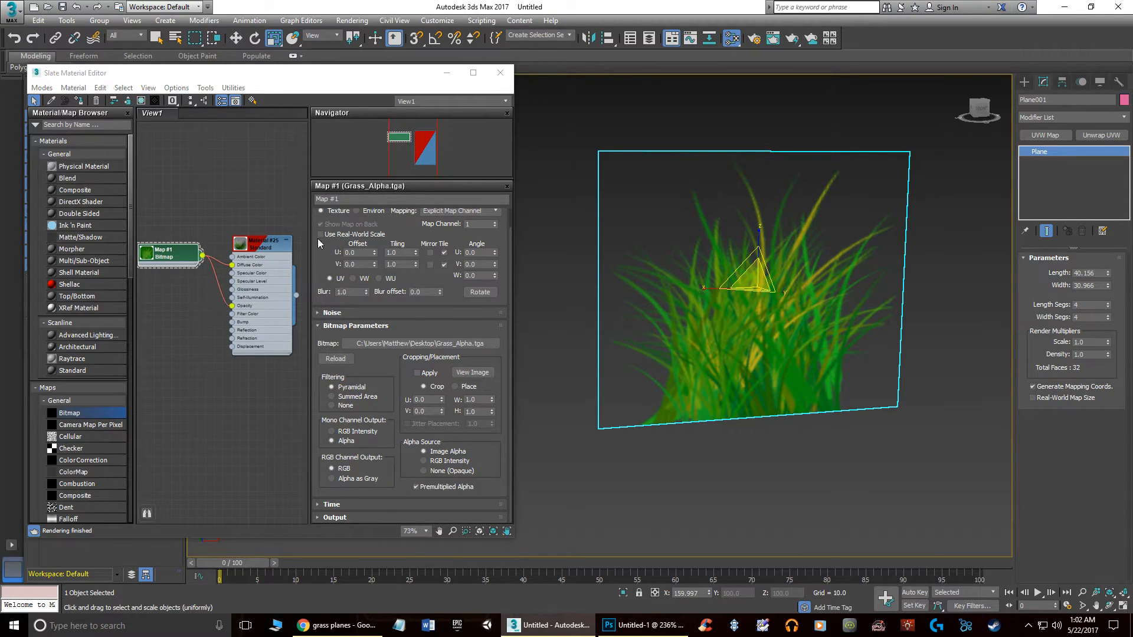
pyautogui.scroll(1, 408, 302)
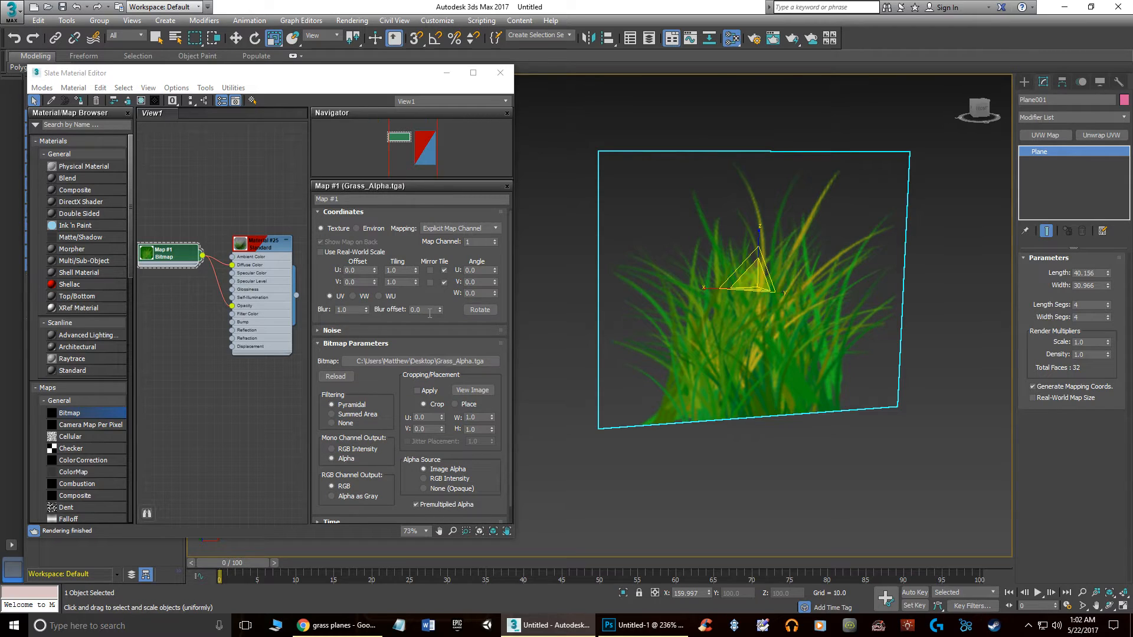
# Turn on 2-Sided for the grass Standard material so the texture shows on both sides of the plane
pyautogui.doubleClick(291, 265)
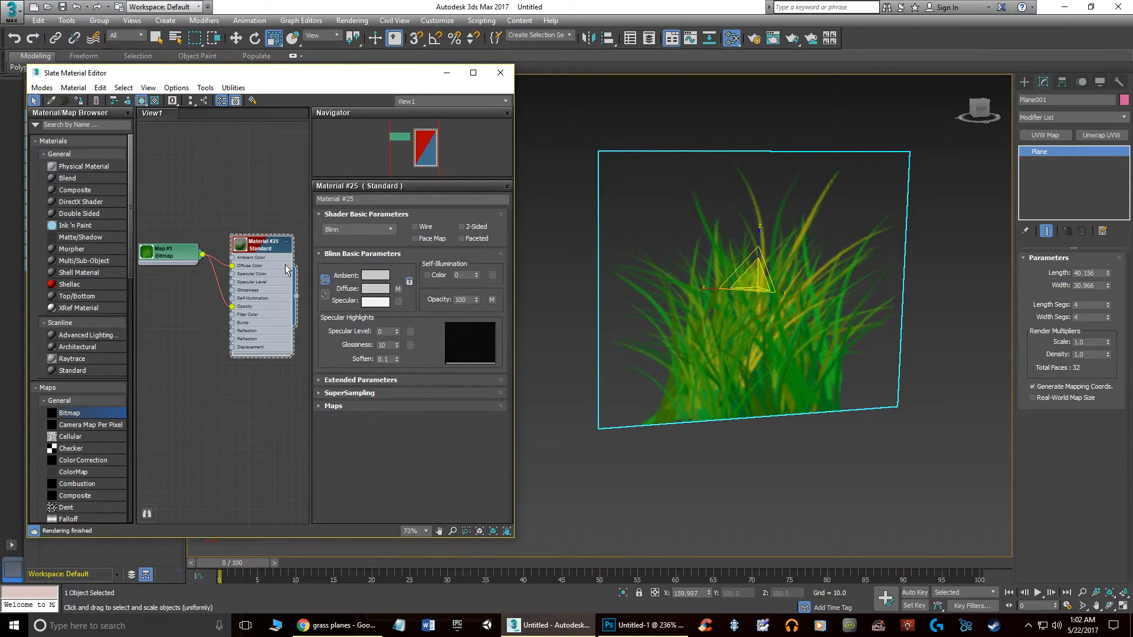
pyautogui.keyDown('alt'); pyautogui.moveTo(593, 302); pyautogui.dragTo(792, 267, button='middle'); pyautogui.keyUp('alt')
pyautogui.click(462, 227)
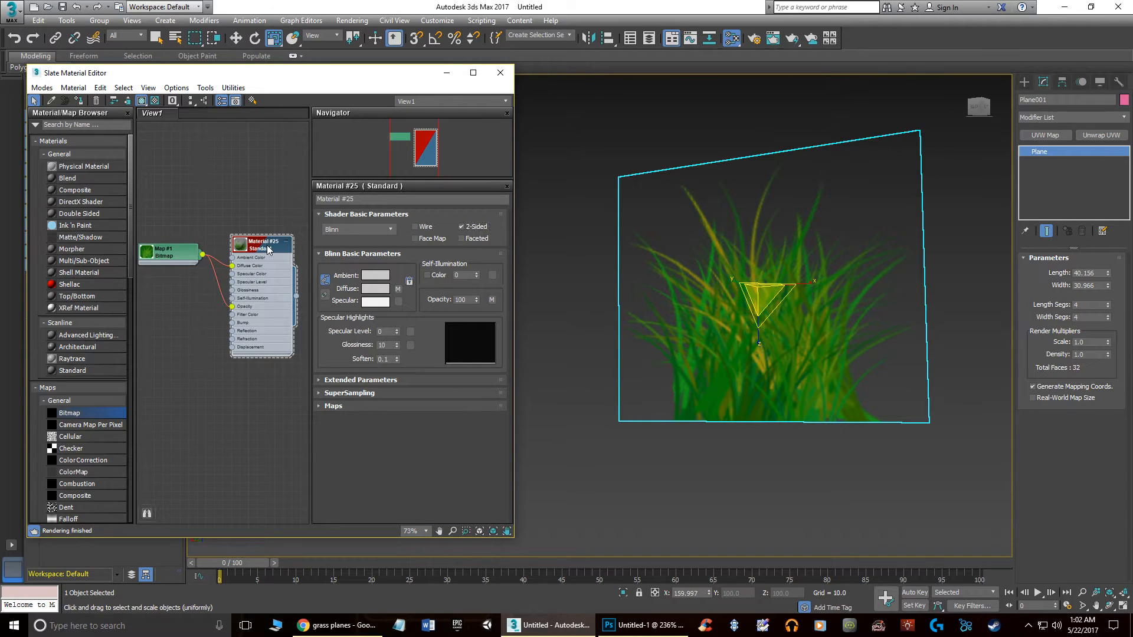
pyautogui.moveTo(267, 249); pyautogui.dragTo(267, 240)
pyautogui.keyDown('alt'); pyautogui.moveTo(792, 243); pyautogui.dragTo(646, 272, button='middle'); pyautogui.keyUp('alt')
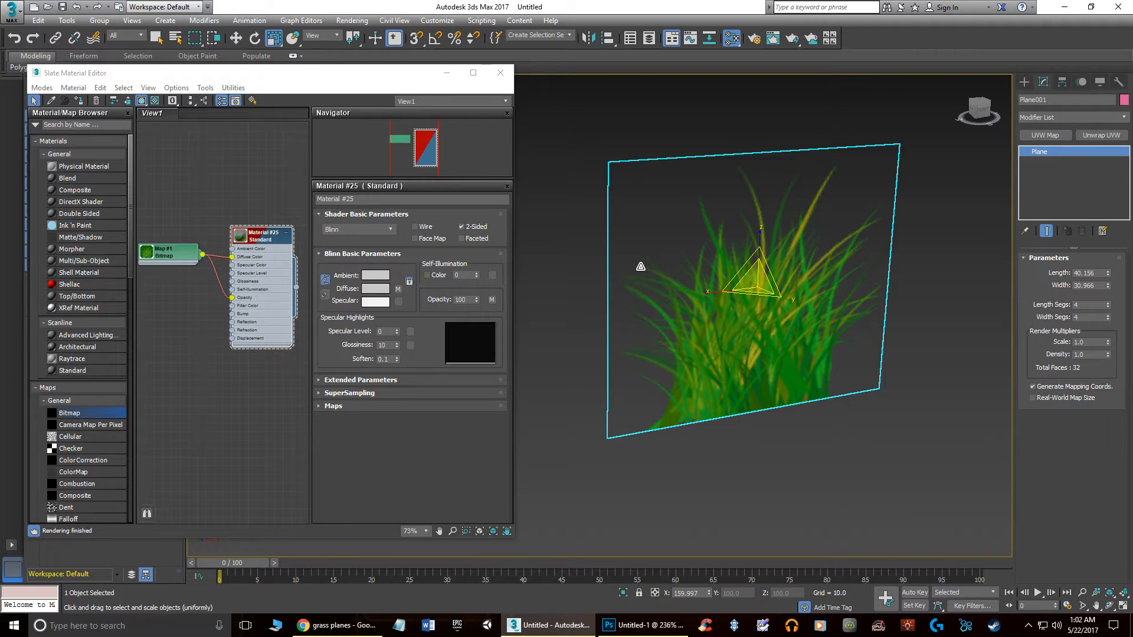
# Deselect the plane and examine how its transparent grass texture looks in the viewport
pyautogui.moveTo(576, 226); pyautogui.dragTo(565, 228, button='middle')
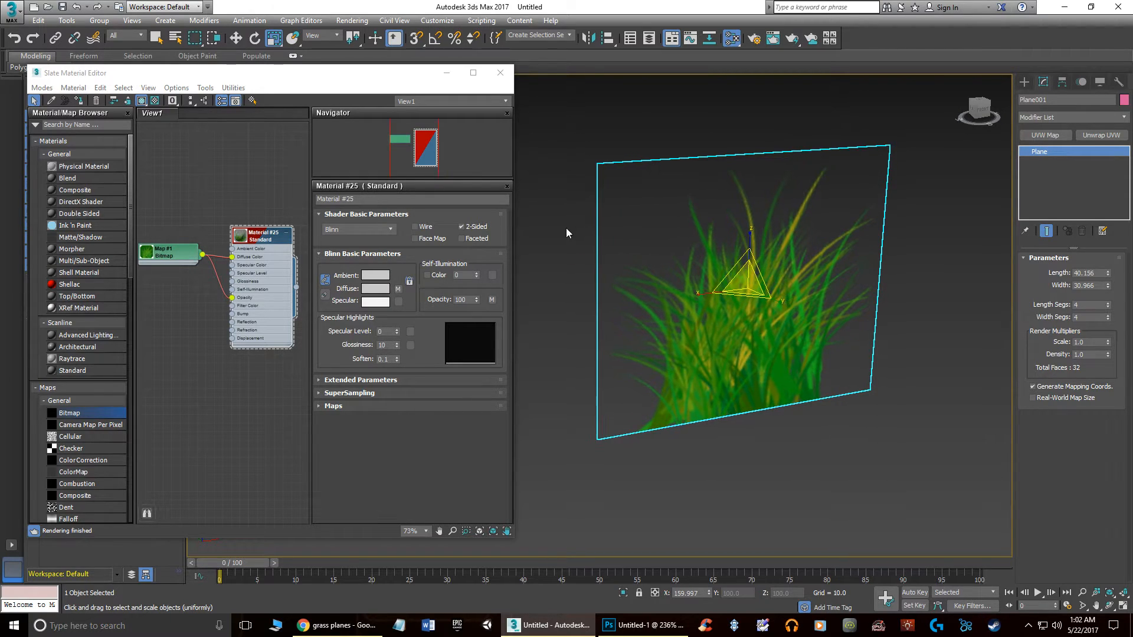
pyautogui.scroll(-3, 565, 229)
pyautogui.keyDown('alt'); pyautogui.moveTo(632, 250); pyautogui.dragTo(820, 310, button='middle'); pyautogui.keyUp('alt')
pyautogui.scroll(1, 818, 310)
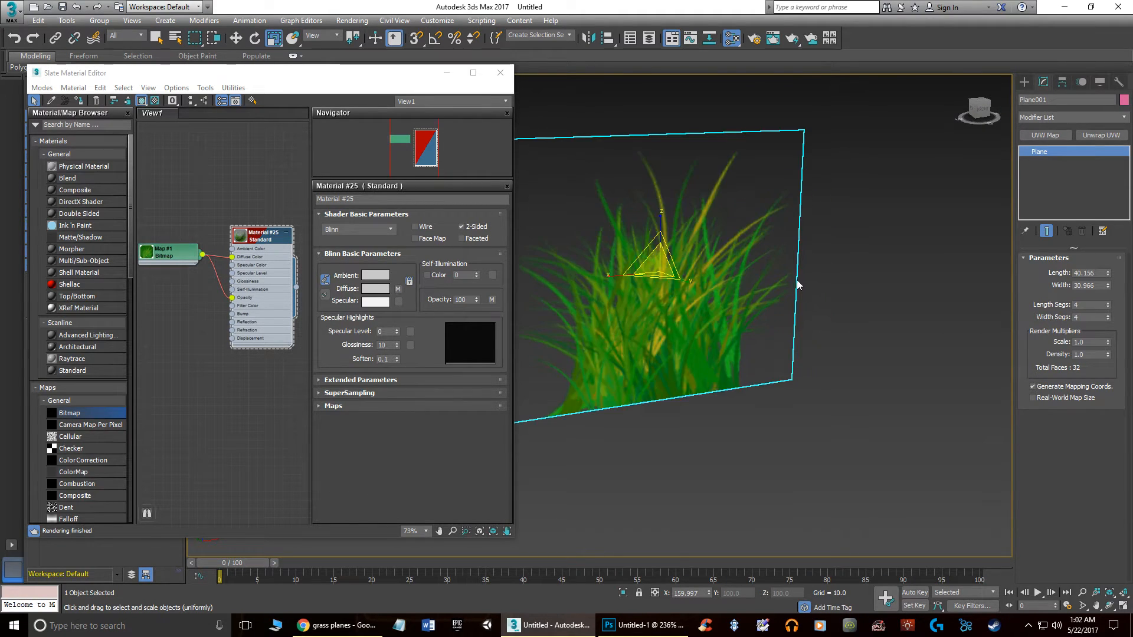
pyautogui.scroll(1, 821, 310)
pyautogui.click(236, 37)
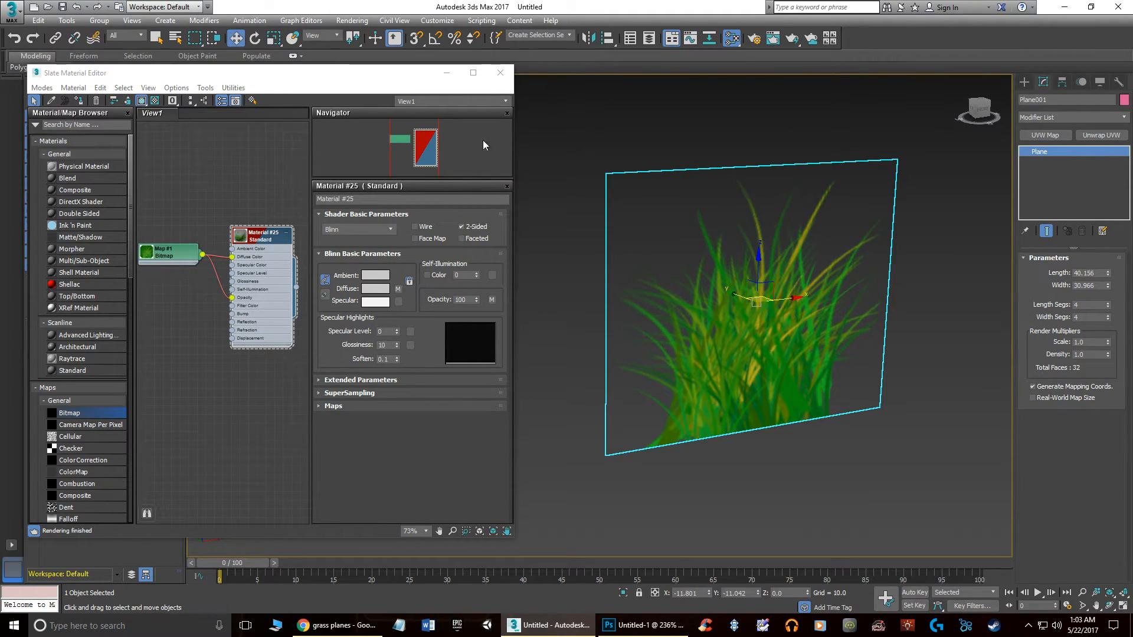
pyautogui.click(546, 242)
pyautogui.keyDown('alt'); pyautogui.moveTo(588, 253); pyautogui.dragTo(580, 251, button='middle'); pyautogui.keyUp('alt')
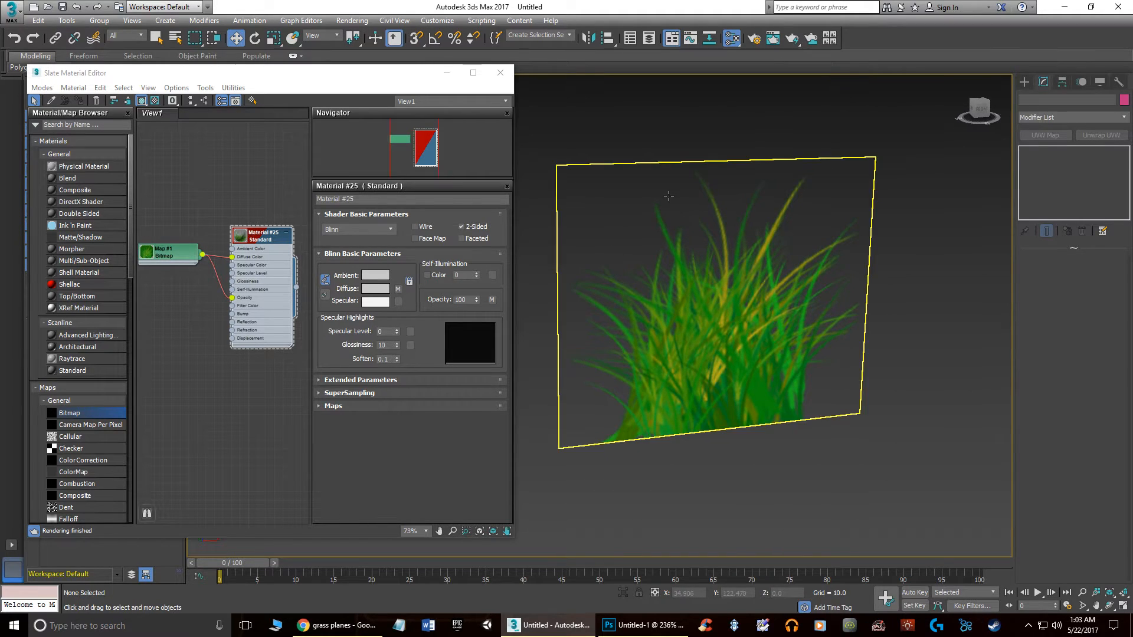
pyautogui.moveTo(735, 155); pyautogui.dragTo(744, 197, button='middle')
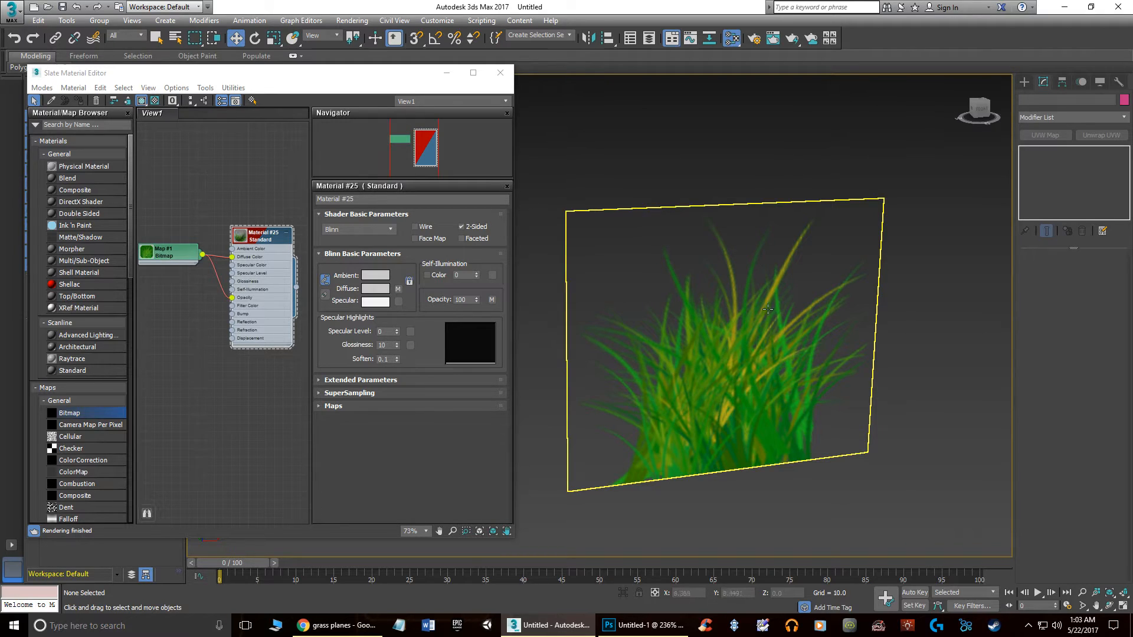
# Inspect the plane's UV layout with a temporary Unwrap UVW modifier, and remove the modifier
pyautogui.click(736, 299)
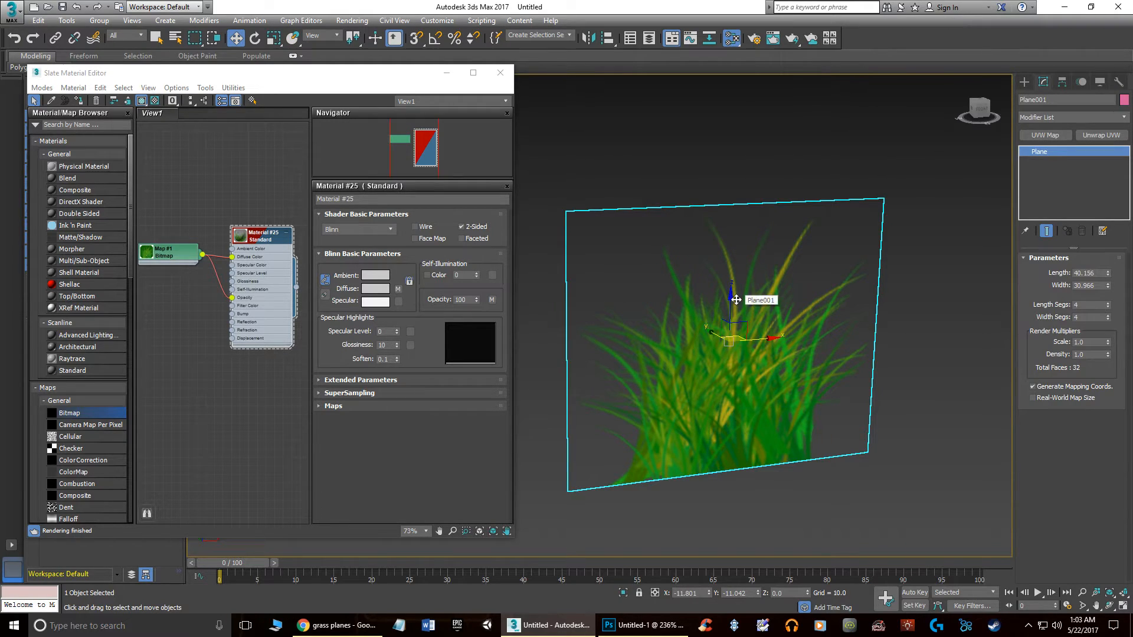
pyautogui.click(1100, 137)
pyautogui.click(1070, 504)
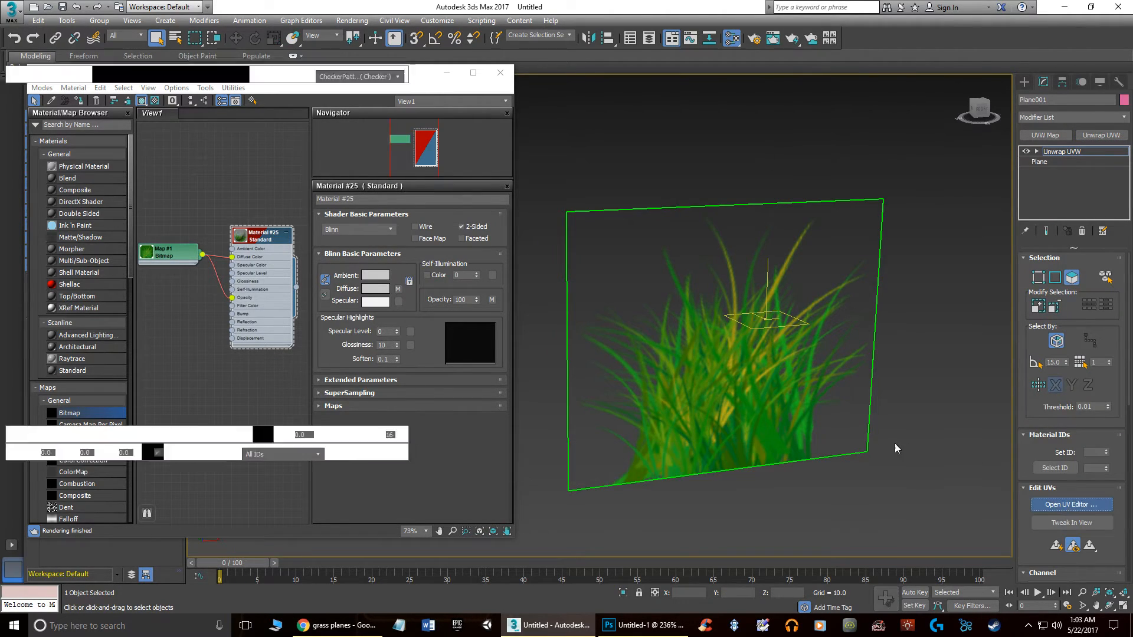
pyautogui.scroll(-3, 175, 250)
pyautogui.moveTo(194, 272)
pyautogui.mouseDown(button='middle')
pyautogui.moveTo(193, 285)
pyautogui.moveTo(200, 275)
pyautogui.mouseUp(button='middle')
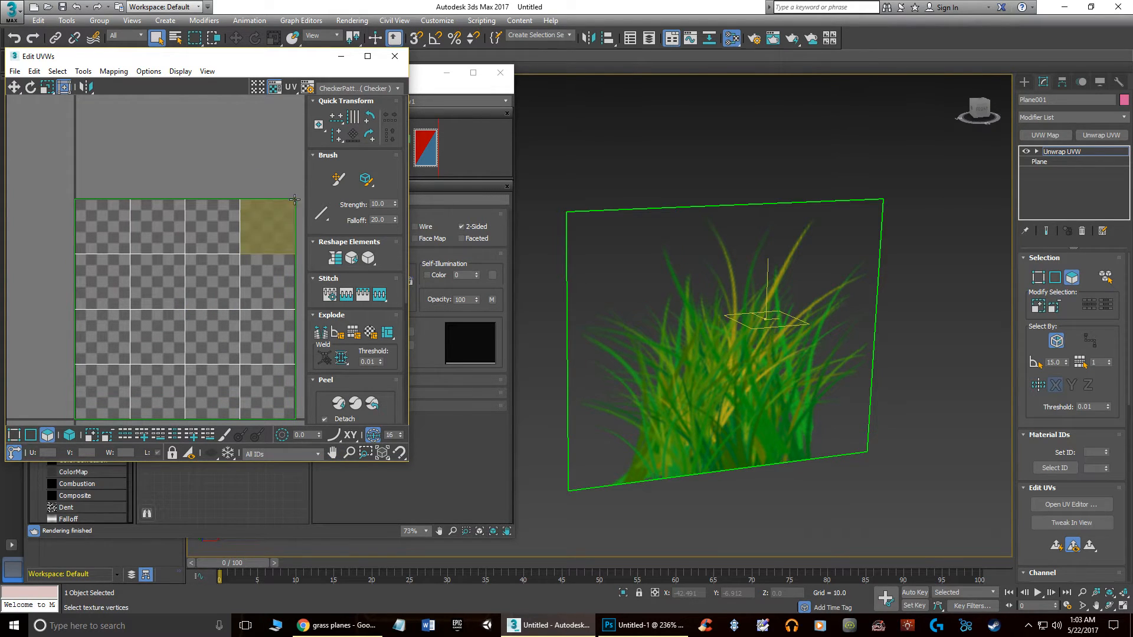
pyautogui.moveTo(782, 315); pyautogui.dragTo(727, 289, button='middle')
pyautogui.click(1082, 231)
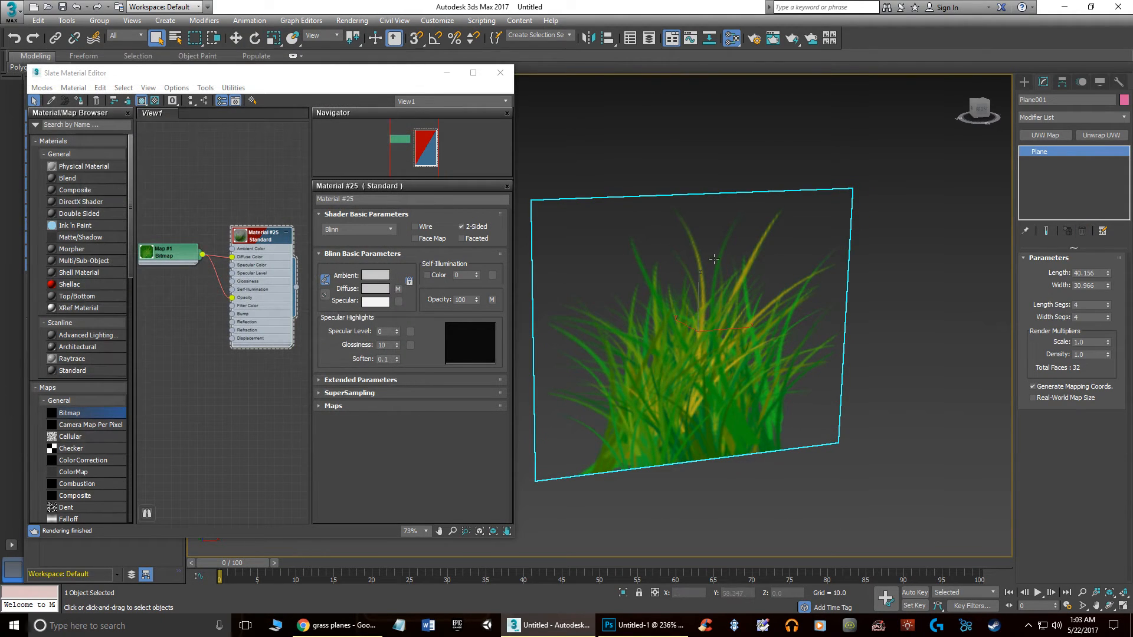
# Show the plane in wireframe and set it to 1 length segment and 2 width segments
pyautogui.press('F3')
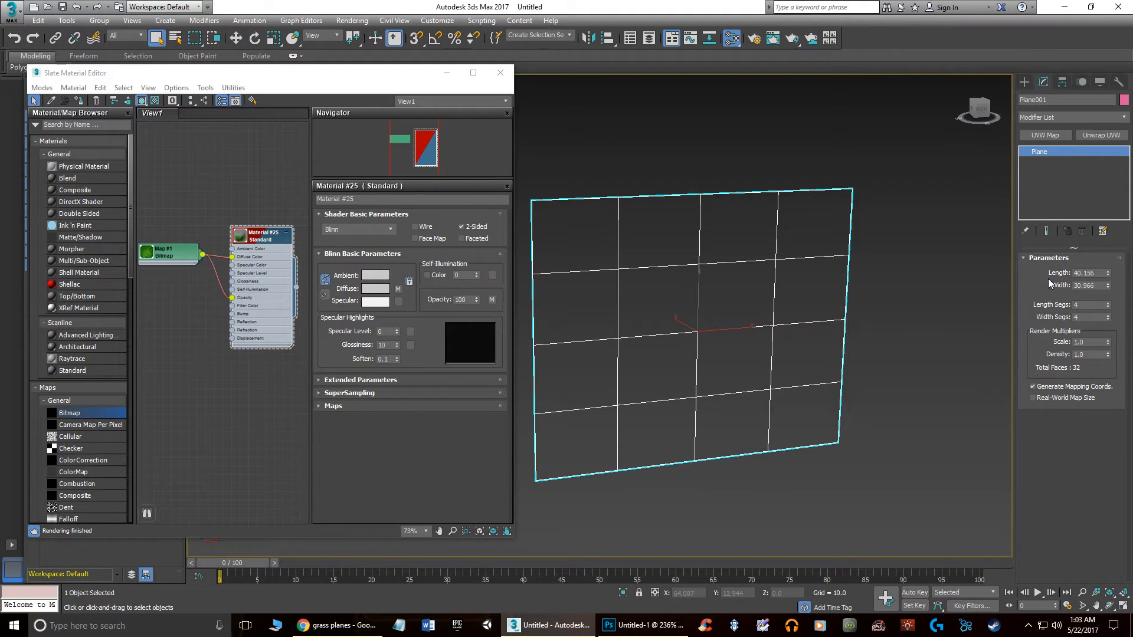
pyautogui.click(1106, 307)
pyautogui.click(1107, 308)
pyautogui.click(1107, 307)
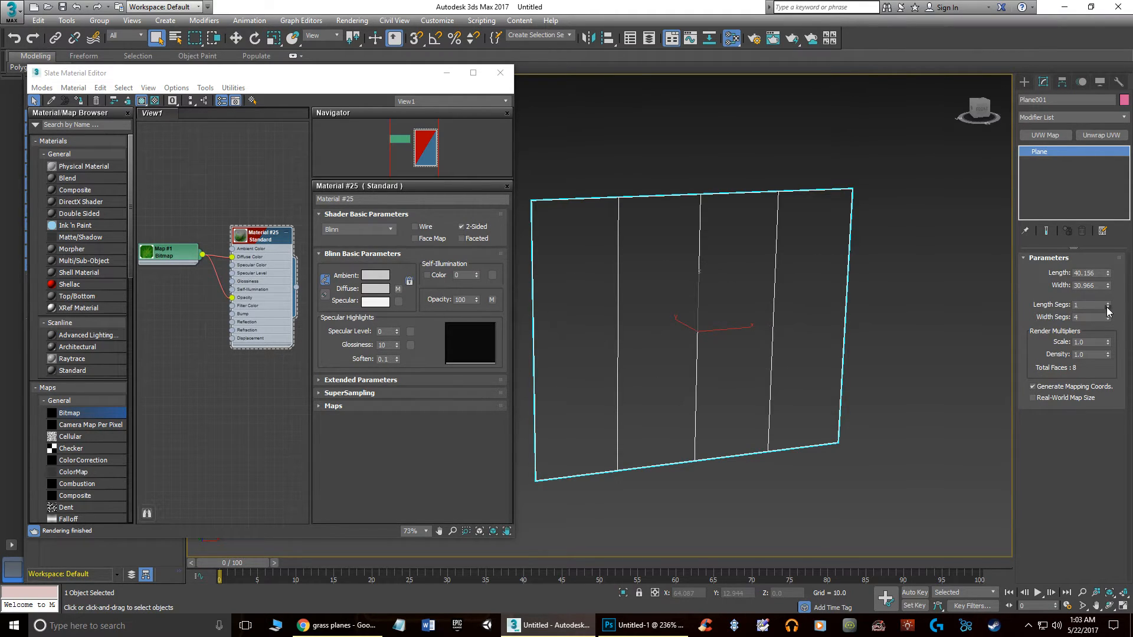
pyautogui.click(1107, 319)
pyautogui.click(1107, 319)
pyautogui.click(1107, 319)
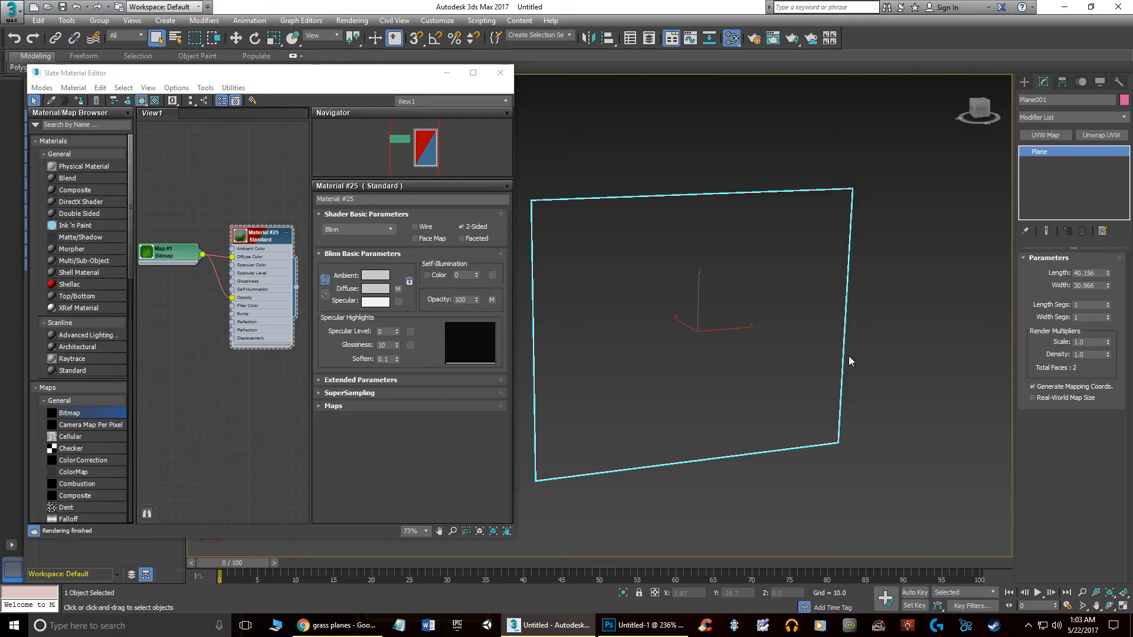
pyautogui.click(1108, 315)
# Convert the subdivided plane to an Editable Poly
pyautogui.keyDown('alt'); pyautogui.moveTo(870, 330); pyautogui.dragTo(876, 369, button='middle'); pyautogui.keyUp('alt')
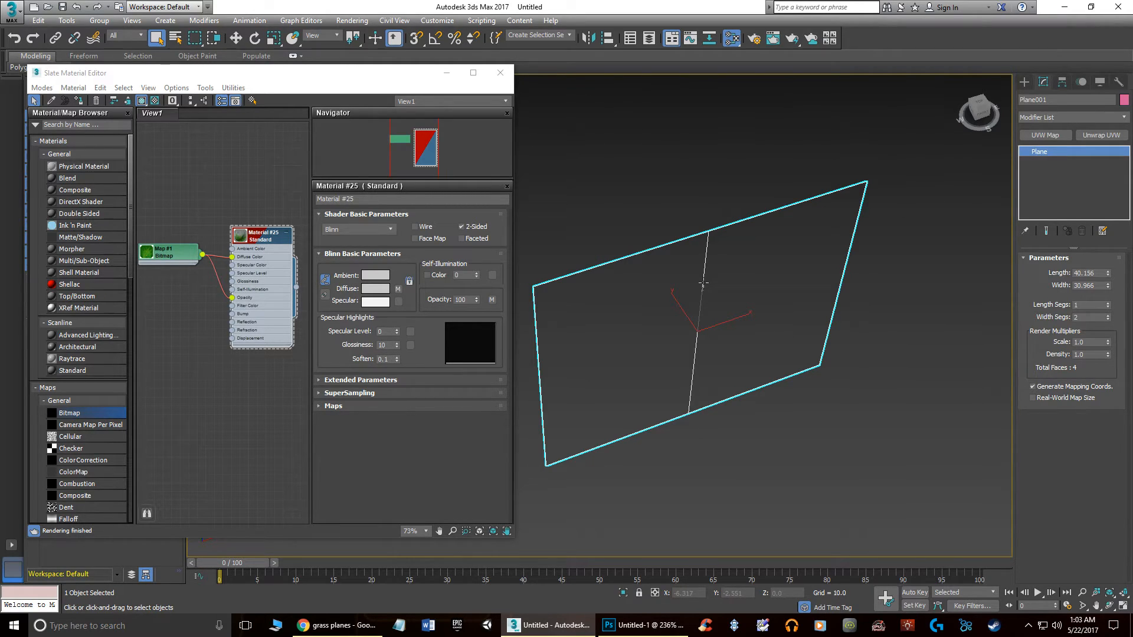
pyautogui.rightClick(702, 285)
pyautogui.moveTo(756, 404)
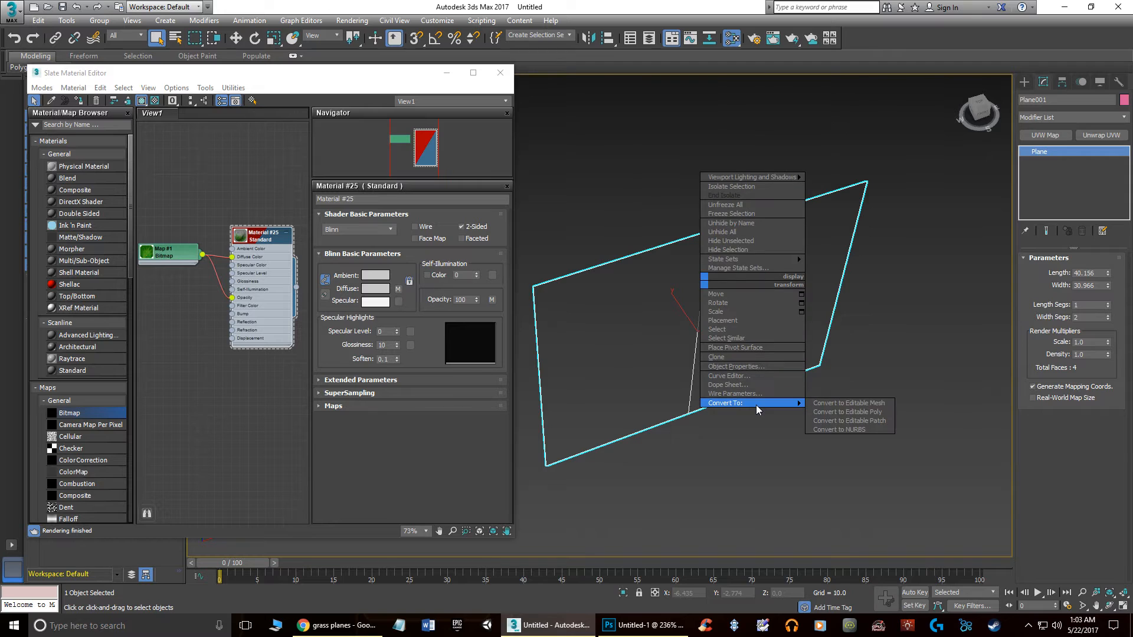
pyautogui.click(868, 412)
# Select the two middle vertices of the plane and move them out of line to bend it along its centre edge
pyautogui.click(1042, 272)
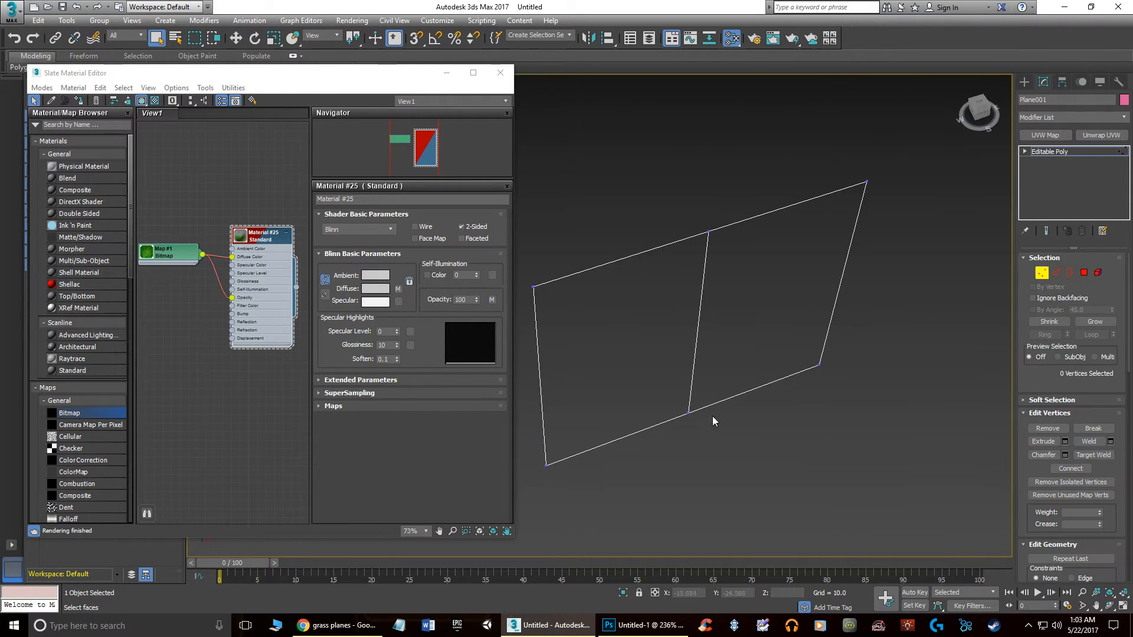
pyautogui.moveTo(653, 190); pyautogui.dragTo(653, 191)
pyautogui.press('w')
pyautogui.moveTo(678, 301); pyautogui.dragTo(689, 319)
pyautogui.keyDown('alt'); pyautogui.moveTo(657, 258); pyautogui.dragTo(721, 270, button='middle'); pyautogui.keyUp('alt')
pyautogui.moveTo(702, 336); pyautogui.dragTo(716, 341)
pyautogui.click(1041, 273)
# Return the viewport to shaded display, deselect the bent plane and check how the grass follows the fold
pyautogui.keyDown('alt'); pyautogui.moveTo(996, 277); pyautogui.dragTo(726, 230, button='middle'); pyautogui.keyUp('alt')
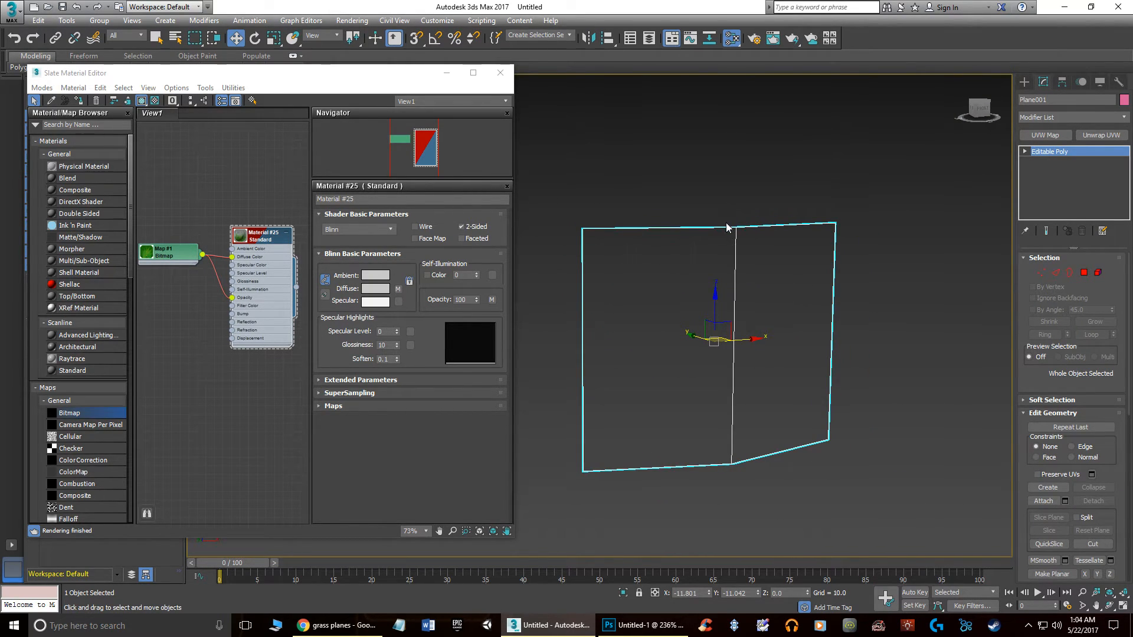
pyautogui.keyDown('alt'); pyautogui.moveTo(853, 316); pyautogui.dragTo(856, 344, button='middle'); pyautogui.keyUp('alt')
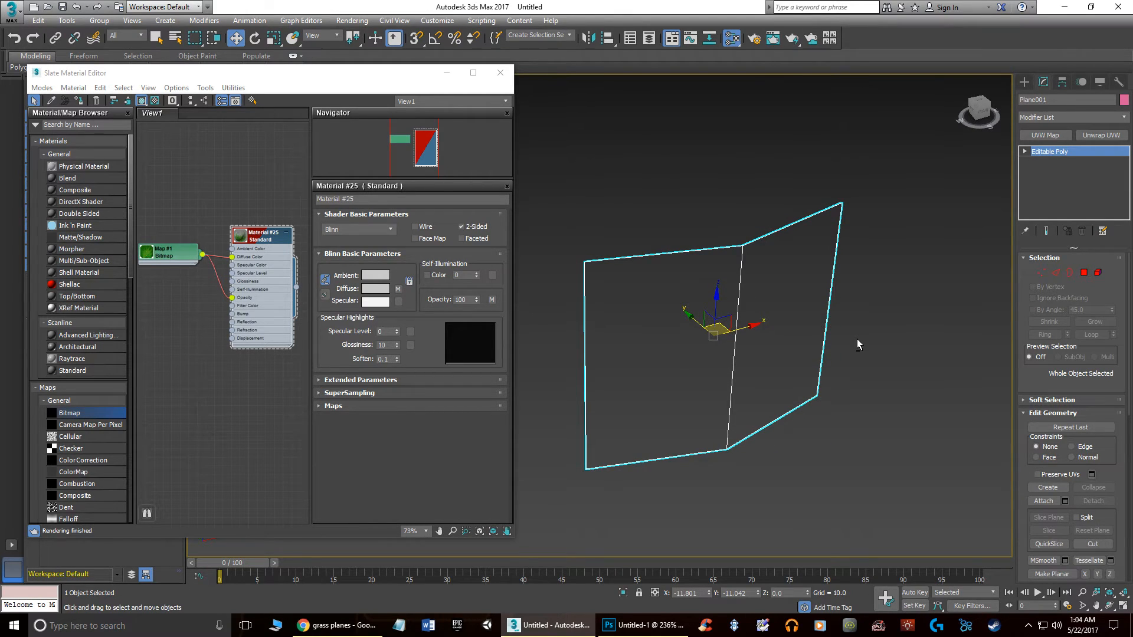
pyautogui.keyDown('alt'); pyautogui.moveTo(808, 318); pyautogui.dragTo(824, 356, button='middle'); pyautogui.keyUp('alt')
pyautogui.click(887, 408)
pyautogui.moveTo(834, 414); pyautogui.dragTo(823, 374, button='middle')
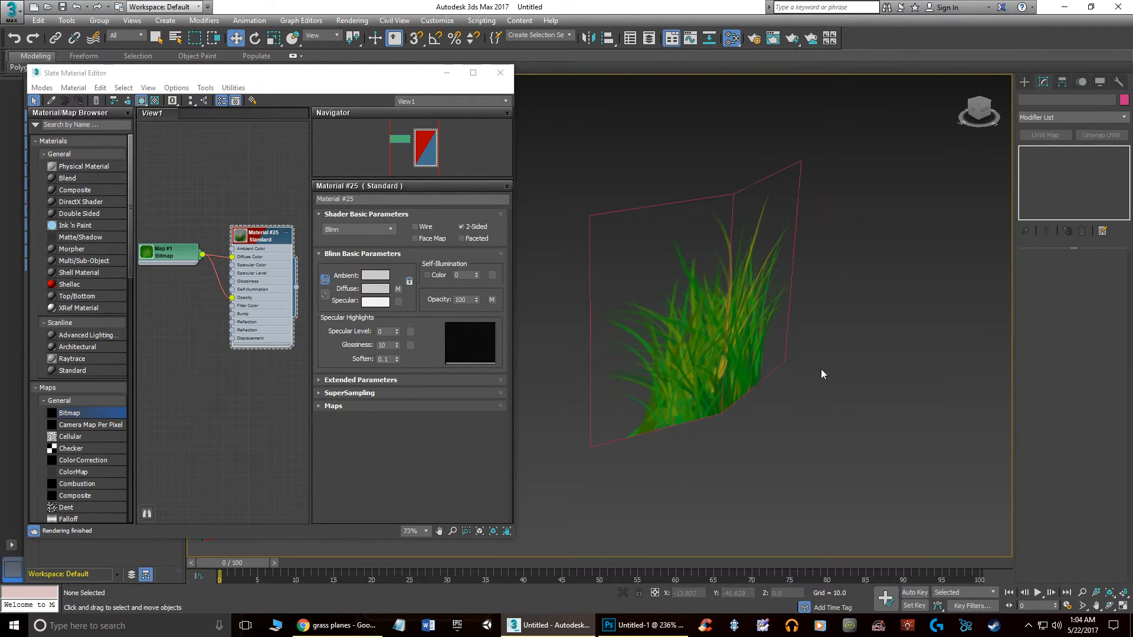
# Apply an Unwrap UVW modifier to the bent grass plane and open its UV editor
pyautogui.click(755, 366)
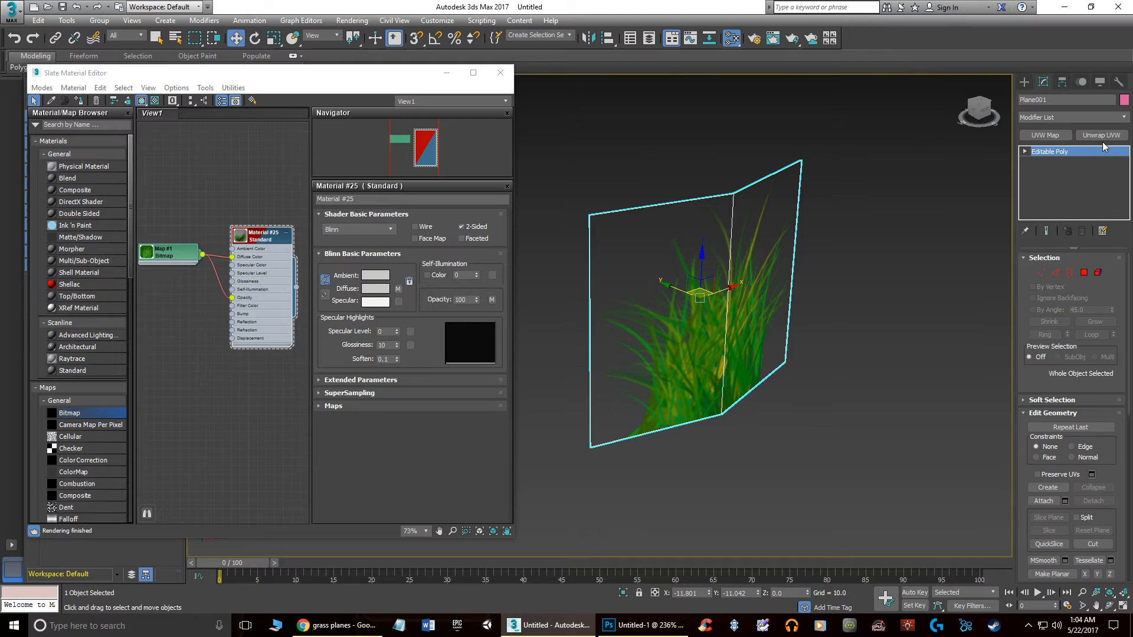
pyautogui.click(1089, 135)
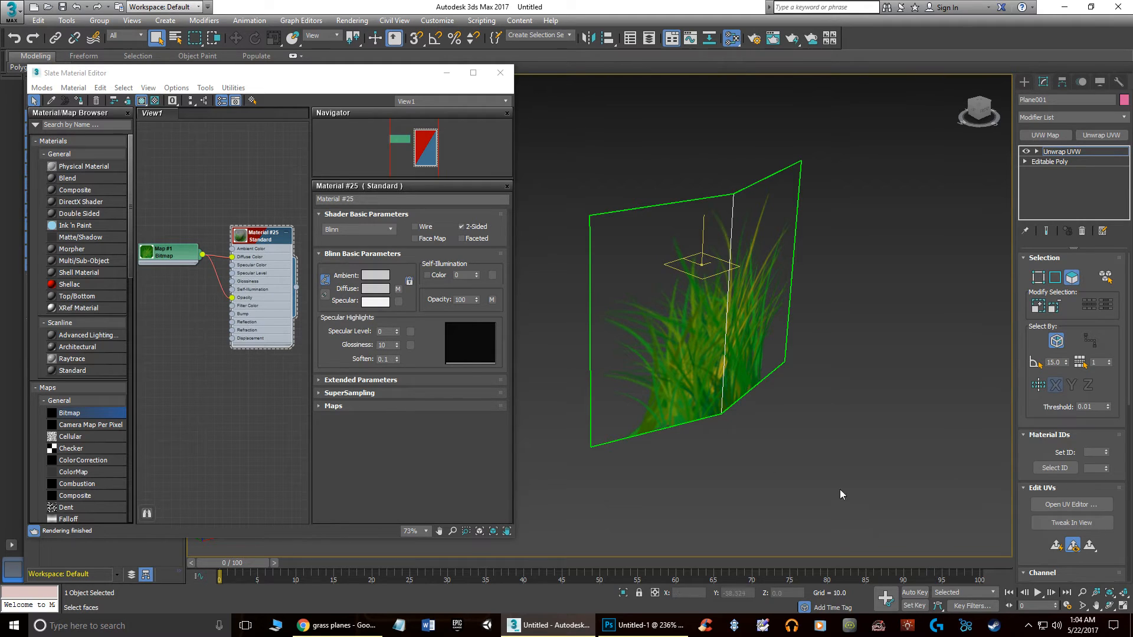
pyautogui.click(1072, 504)
pyautogui.moveTo(184, 182); pyautogui.dragTo(206, 204, button='middle')
pyautogui.scroll(-3, 207, 204)
# Select the top row of UV vertices, move them slightly down inside the texture tile, and deselect them
pyautogui.click(15, 435)
pyautogui.moveTo(80, 150); pyautogui.dragTo(310, 174)
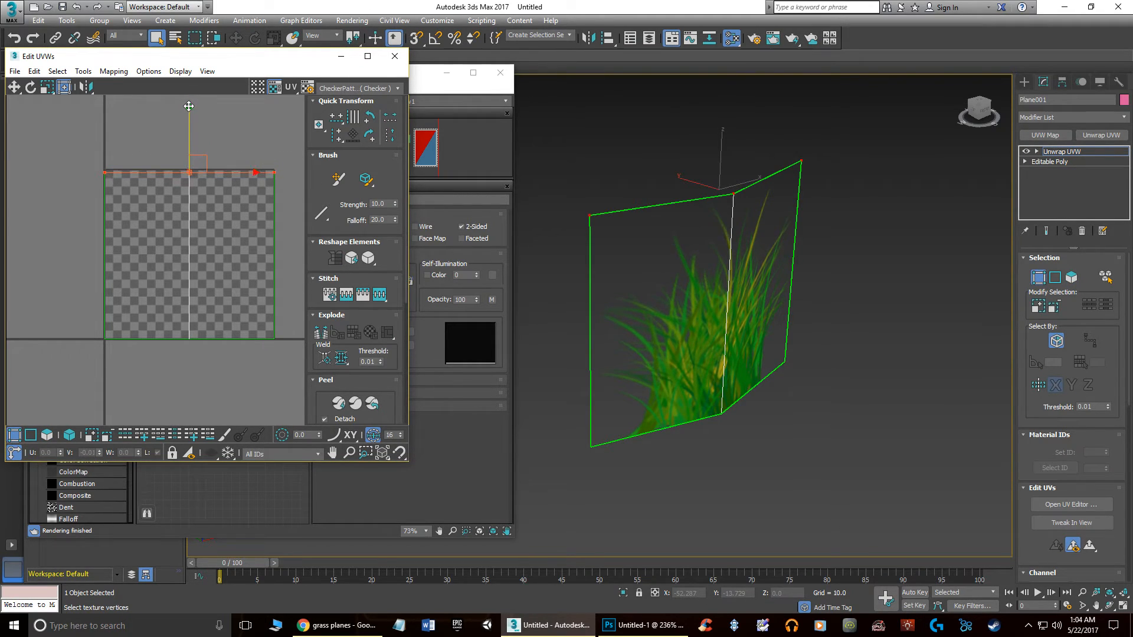
pyautogui.scroll(4, 218, 134)
pyautogui.click(230, 238)
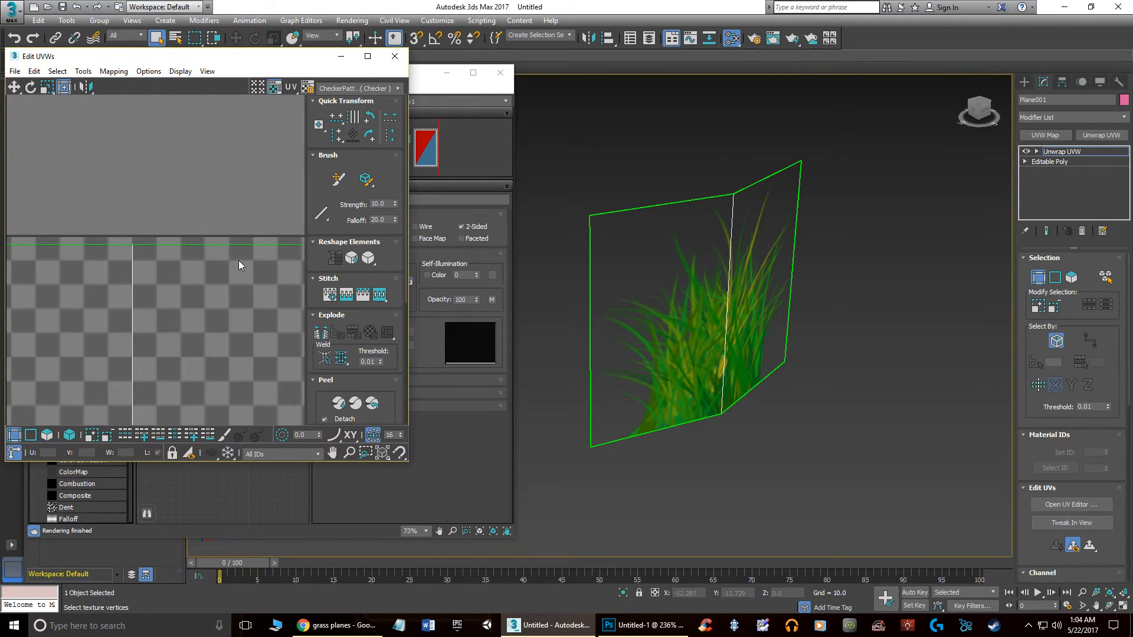
pyautogui.moveTo(238, 260); pyautogui.dragTo(208, 213, button='middle')
pyautogui.scroll(-3, 203, 187)
pyautogui.moveTo(192, 292); pyautogui.dragTo(206, 196, button='middle')
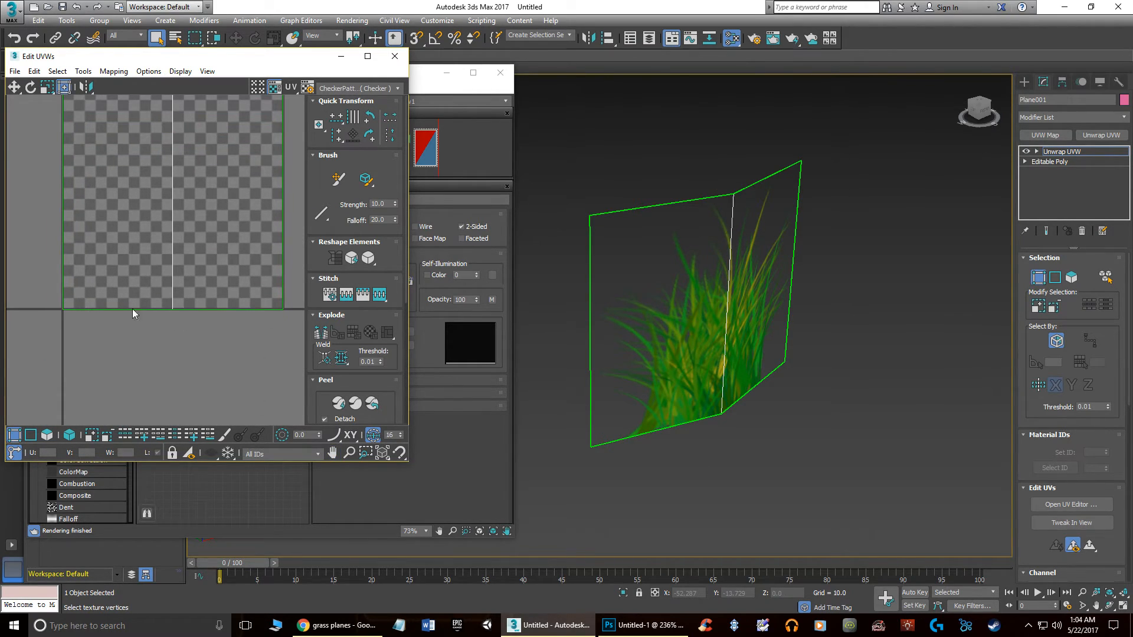
# Display the Grass_Alpha.tga map behind the UVs in the UV editor
pyautogui.click(354, 88)
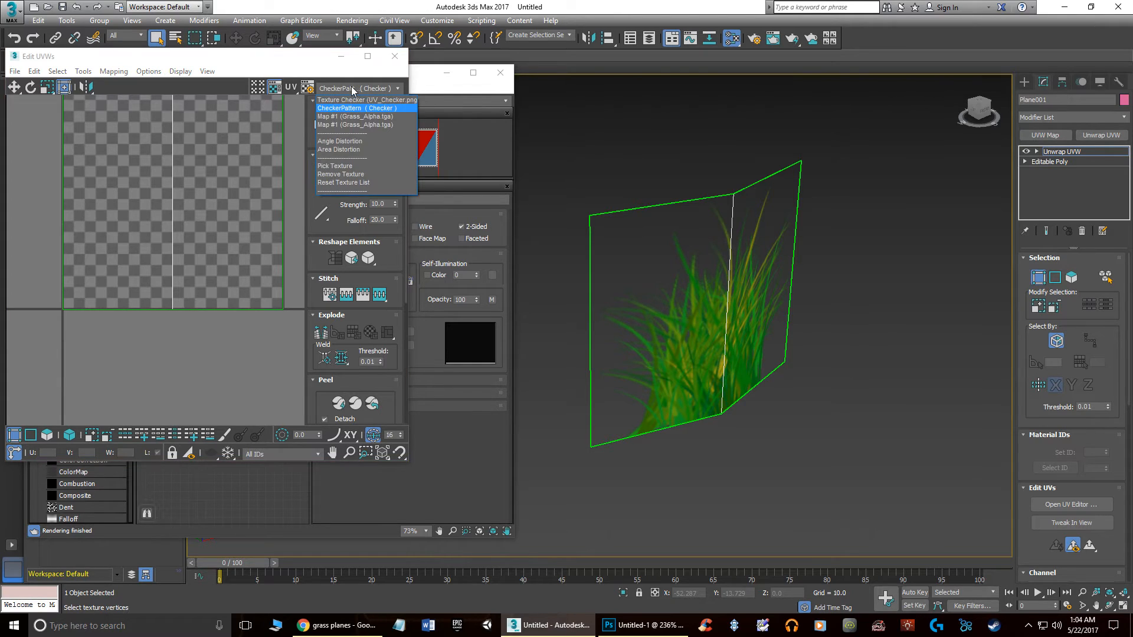
pyautogui.click(353, 117)
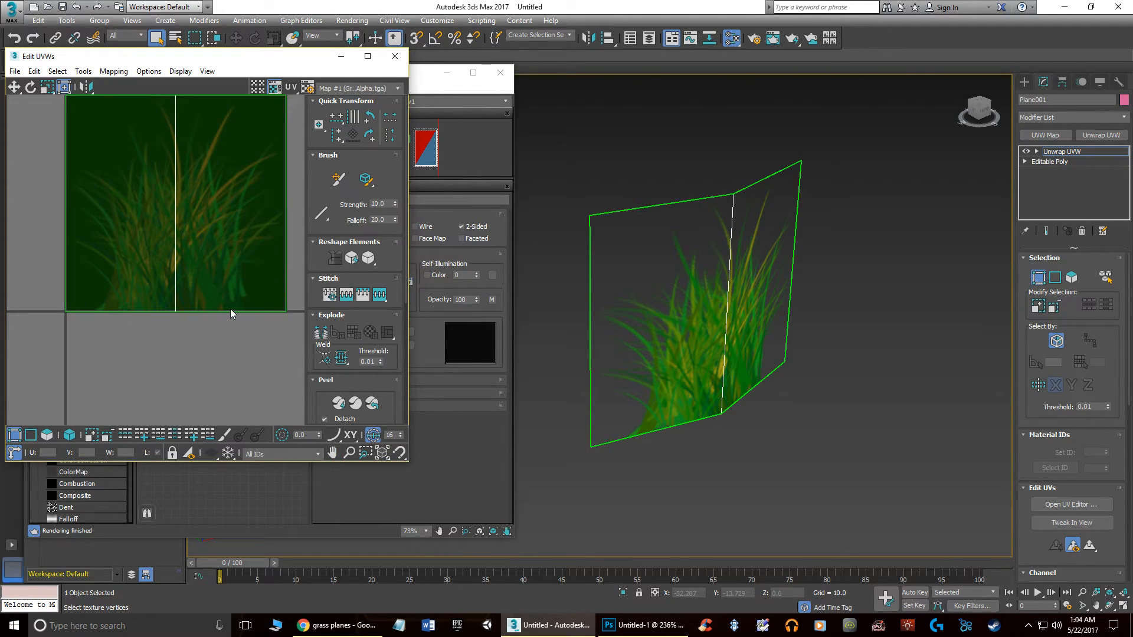
pyautogui.moveTo(201, 312); pyautogui.dragTo(194, 377, button='middle')
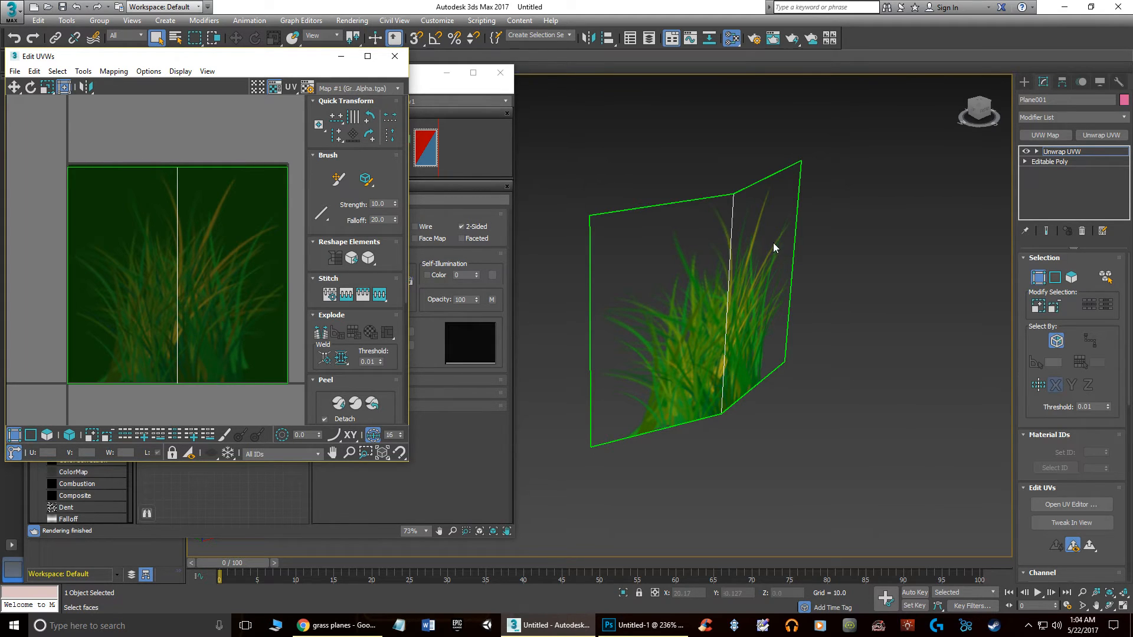
# Collapse the plane's whole modifier stack, baking the Unwrap UVW into the Editable Poly, and deselect the plane
pyautogui.click(1049, 164)
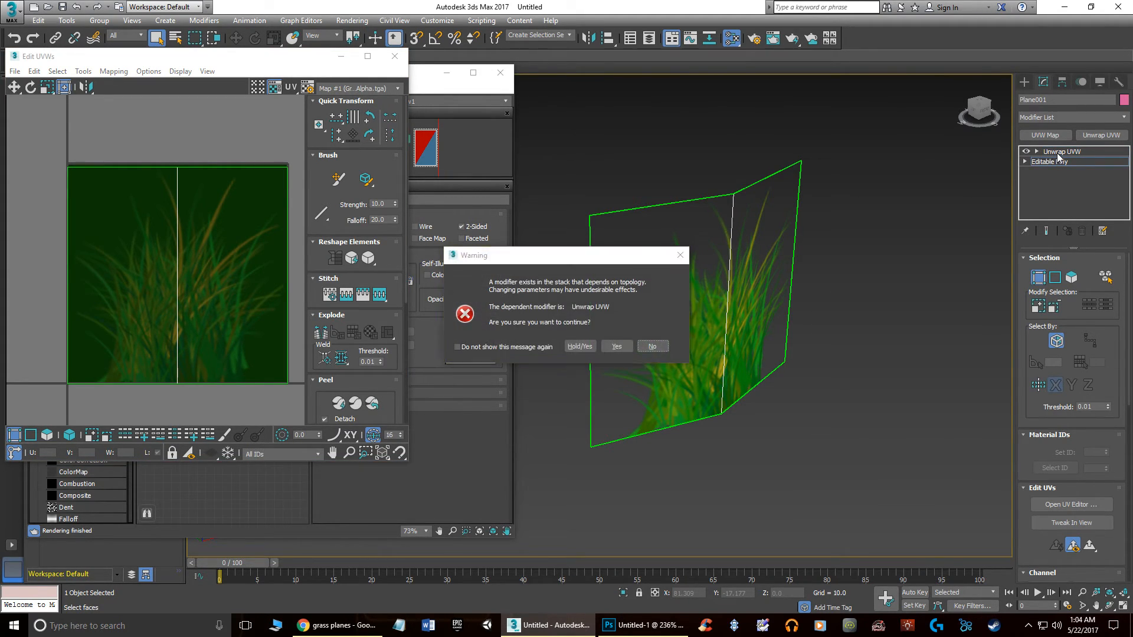
pyautogui.click(618, 349)
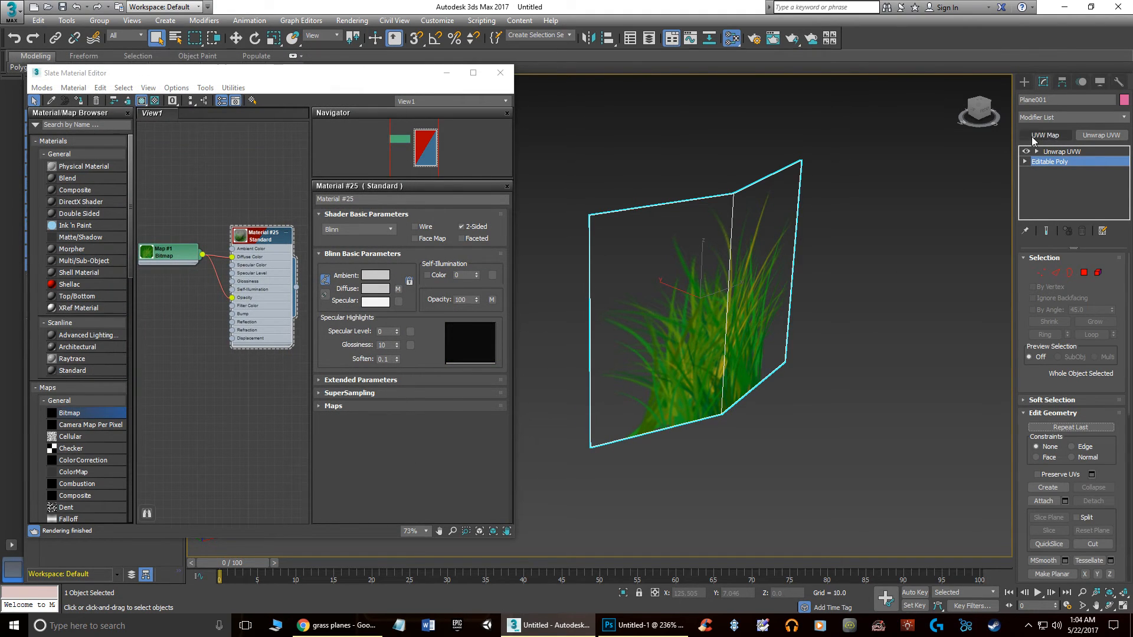
pyautogui.rightClick(1056, 152)
pyautogui.click(1009, 275)
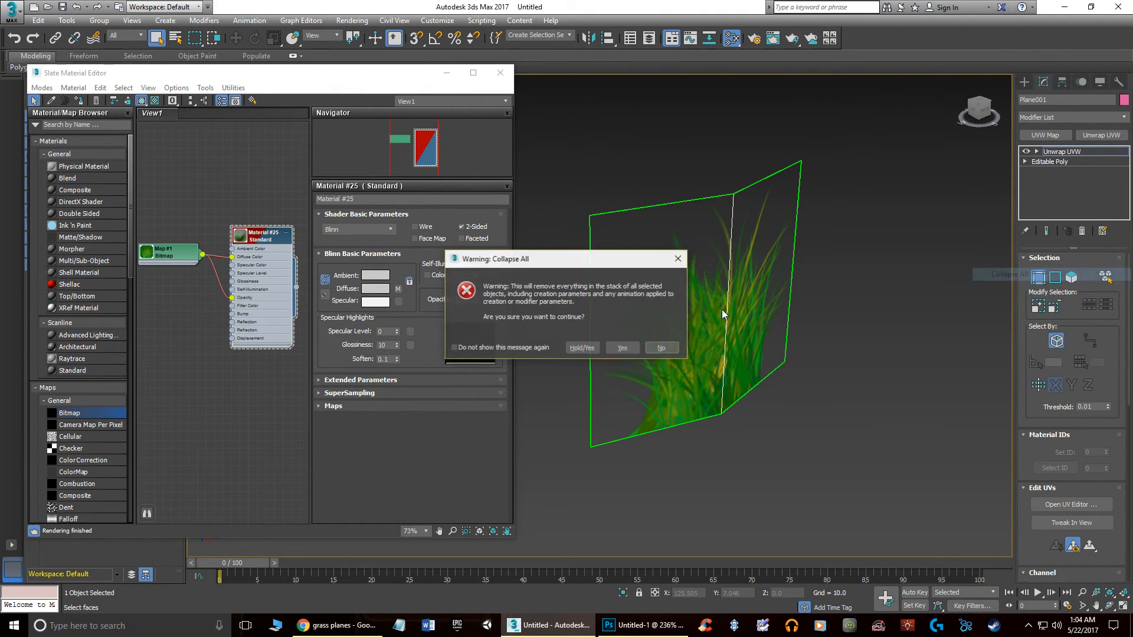
pyautogui.click(628, 353)
pyautogui.click(875, 305)
pyautogui.keyDown('alt'); pyautogui.moveTo(815, 317); pyautogui.dragTo(895, 350, button='middle'); pyautogui.keyUp('alt')
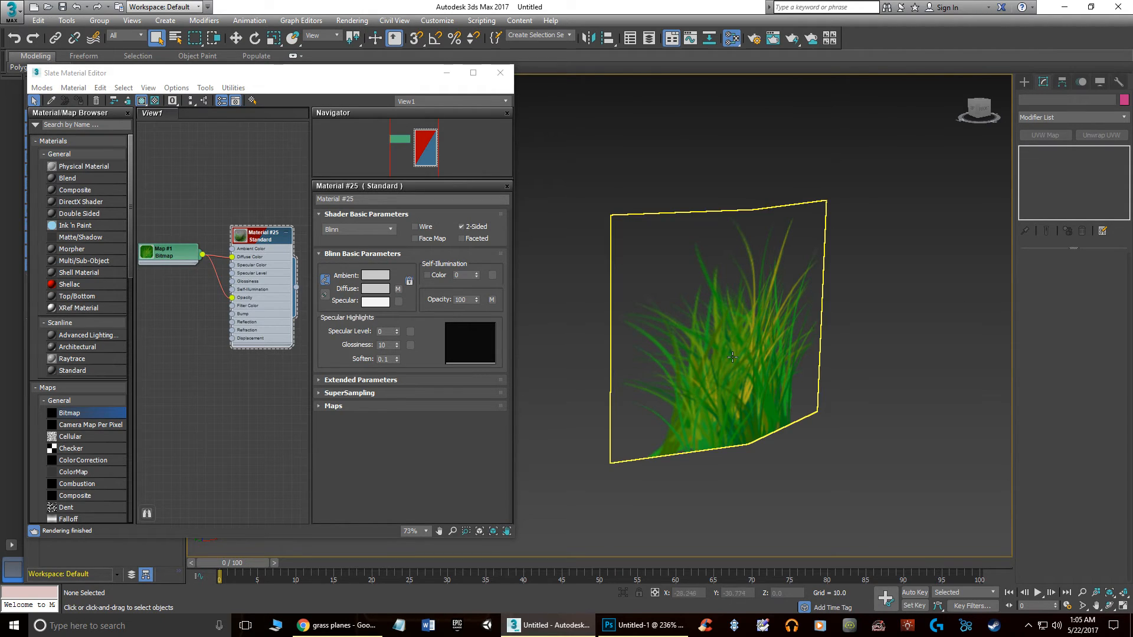
# Select the three vertices along the top edge of the grass plane at vertex sub-object level
pyautogui.click(797, 344)
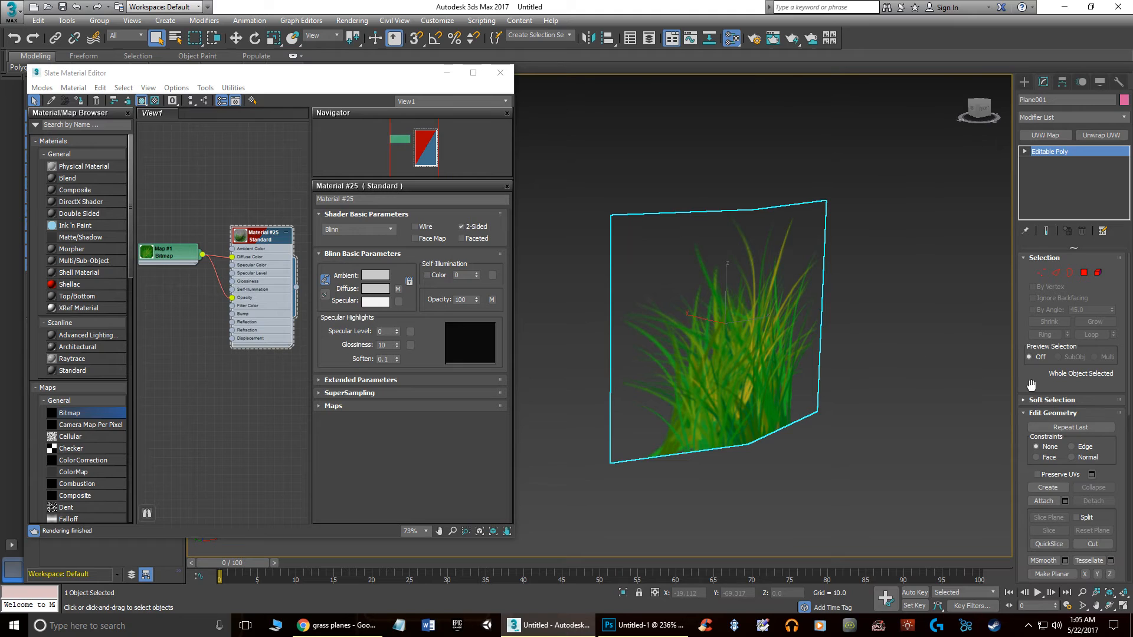
pyautogui.click(1043, 274)
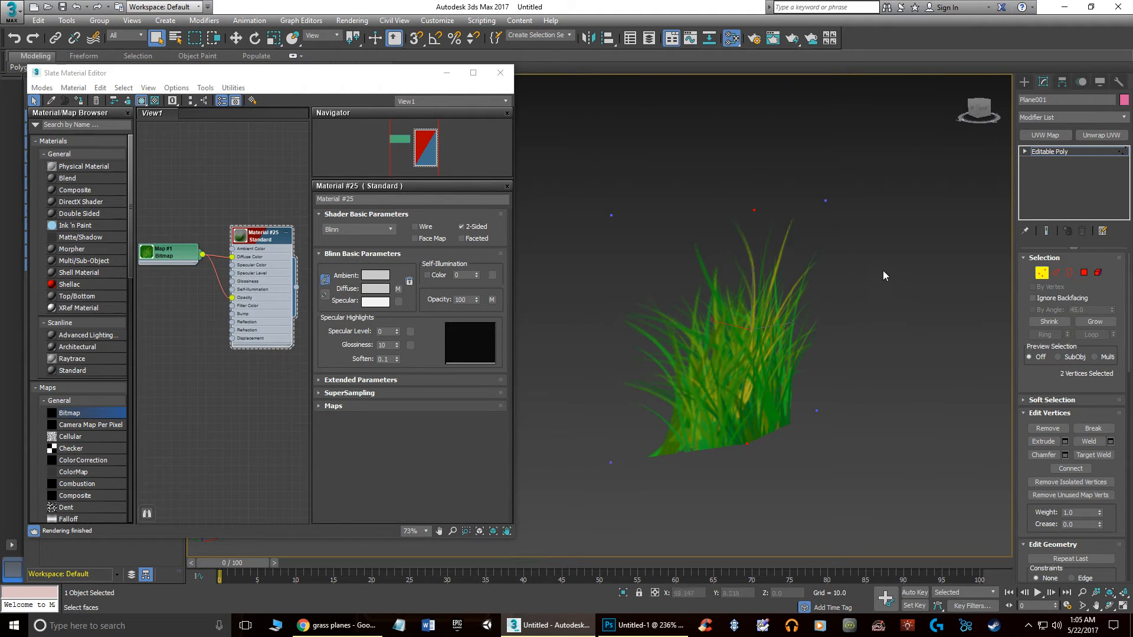
pyautogui.moveTo(527, 245); pyautogui.dragTo(526, 245)
pyautogui.moveTo(836, 259)
pyautogui.keyDown('alt'); pyautogui.mouseDown(button='middle')
pyautogui.moveTo(833, 270)
pyautogui.moveTo(815, 263)
pyautogui.mouseUp(button='middle'); pyautogui.keyUp('alt')
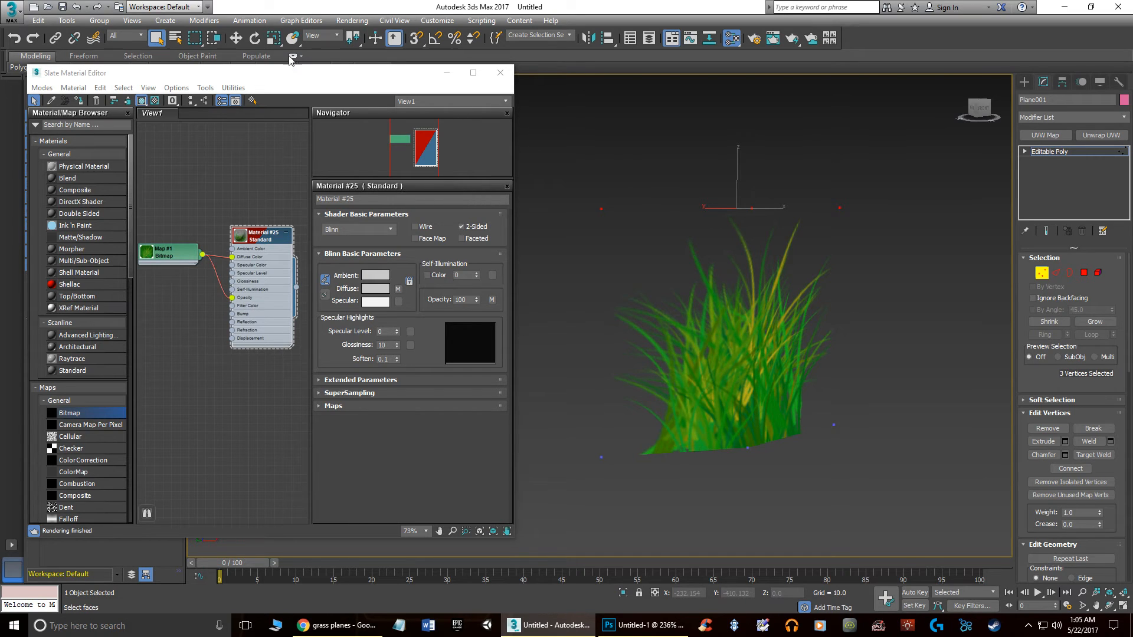
# Try moving the plane's top vertices vertically without preserving UVs, and undo the move
pyautogui.click(235, 38)
pyautogui.moveTo(738, 168); pyautogui.dragTo(770, 178)
pyautogui.hotkey('ctrl', 'z')
# Enable Preserve UVs, lower the top vertices to about Z 19 just above the grass tips, and deselect the plane
pyautogui.scroll(-2, 1114, 434)
pyautogui.scroll(-6, 1115, 434)
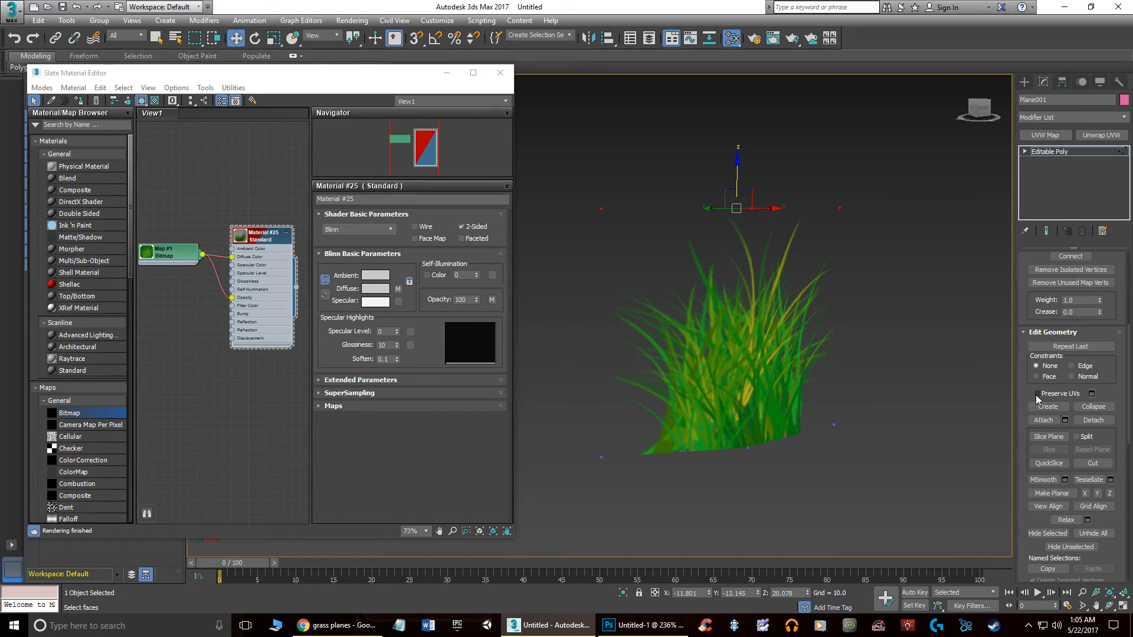
pyautogui.moveTo(738, 167)
pyautogui.mouseDown()
pyautogui.moveTo(746, 299)
pyautogui.moveTo(763, 53)
pyautogui.moveTo(804, 177)
pyautogui.moveTo(805, 157)
pyautogui.mouseUp()
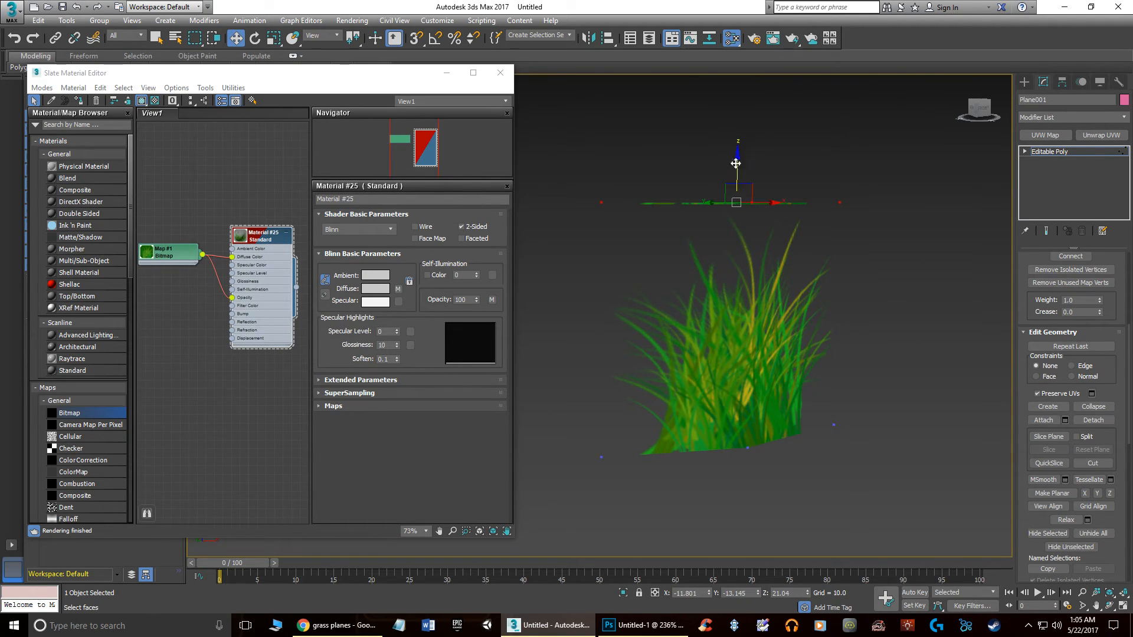
pyautogui.moveTo(739, 158); pyautogui.dragTo(738, 173)
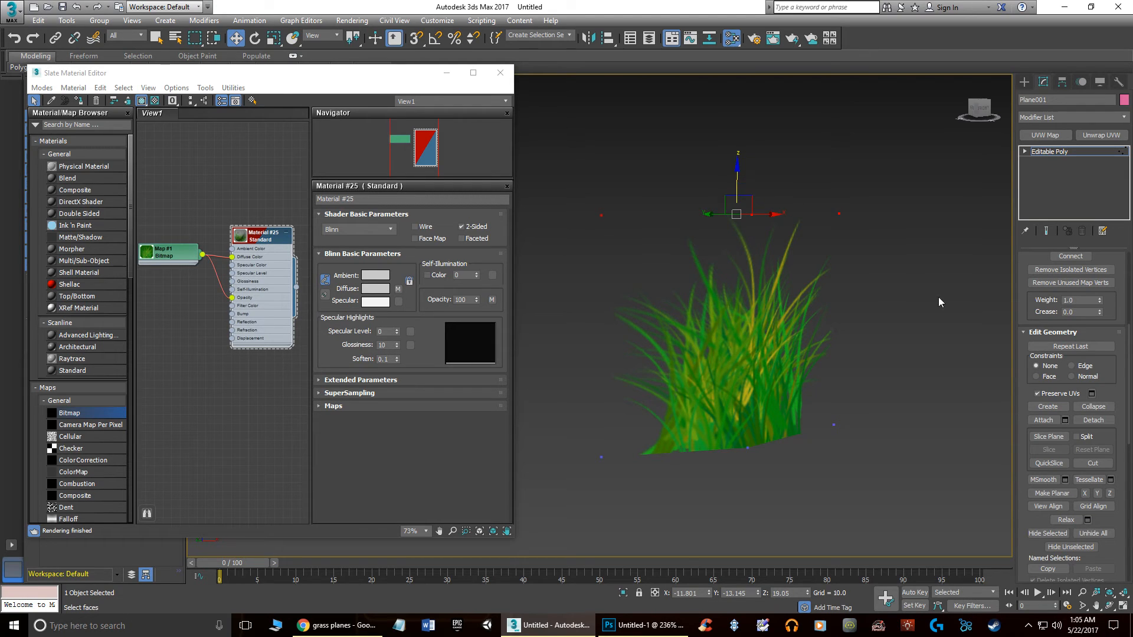
pyautogui.click(1055, 154)
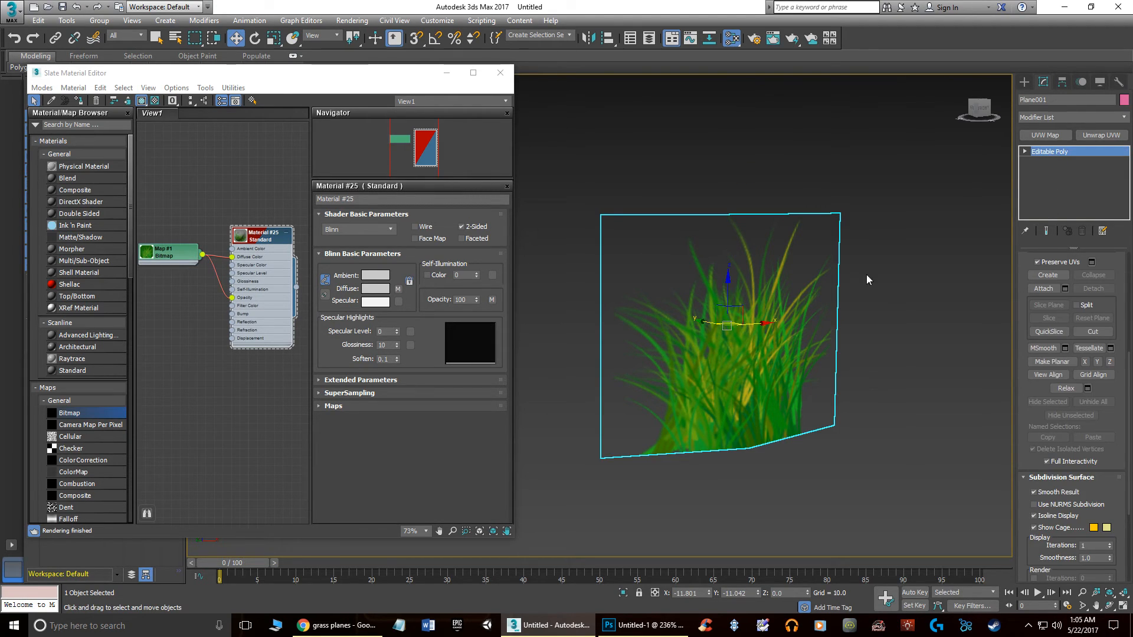
pyautogui.click(886, 309)
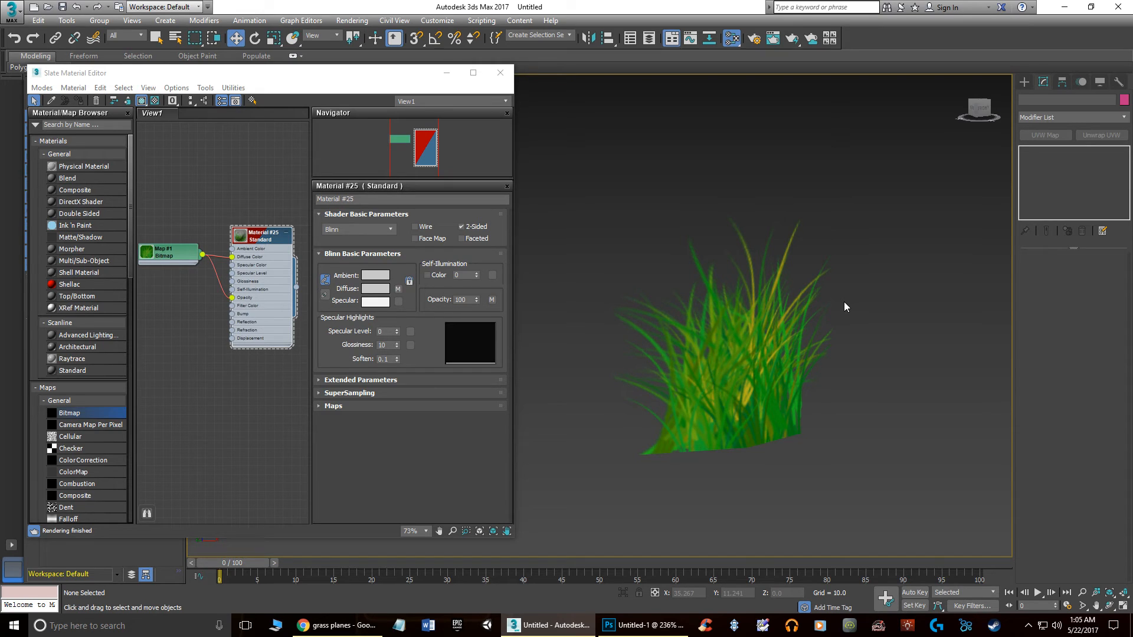
# Clone the grass plane by rotating a copy about 91 degrees around the vertical axis so the two planes cross, and deselect it
pyautogui.keyDown('alt'); pyautogui.moveTo(812, 344); pyautogui.dragTo(835, 389, button='middle'); pyautogui.keyUp('alt')
pyautogui.click(820, 352)
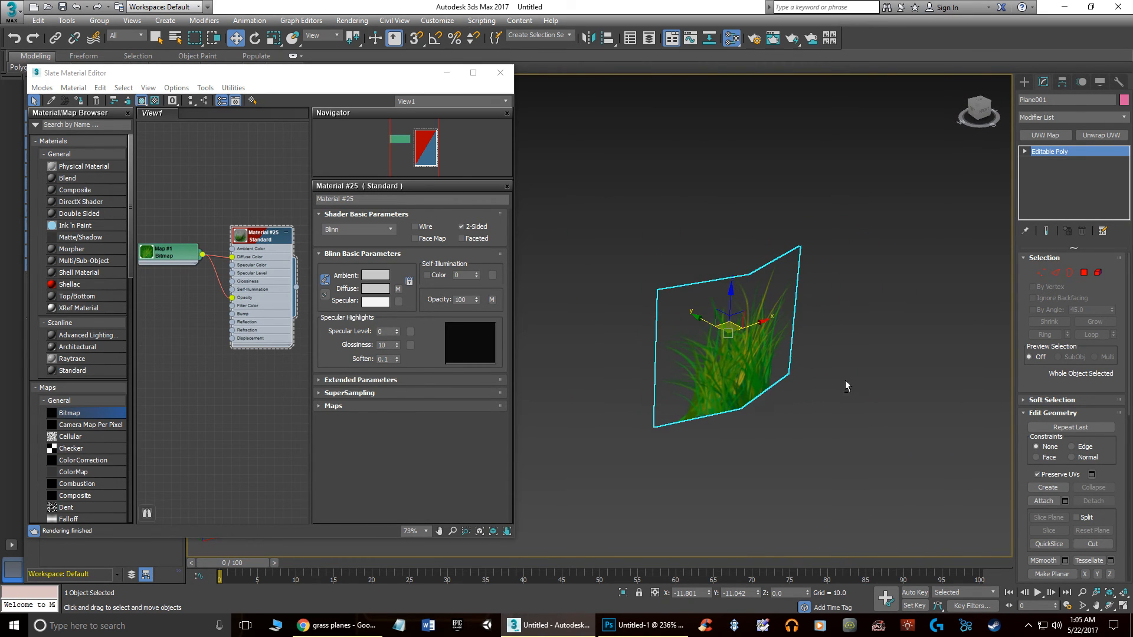
pyautogui.click(255, 39)
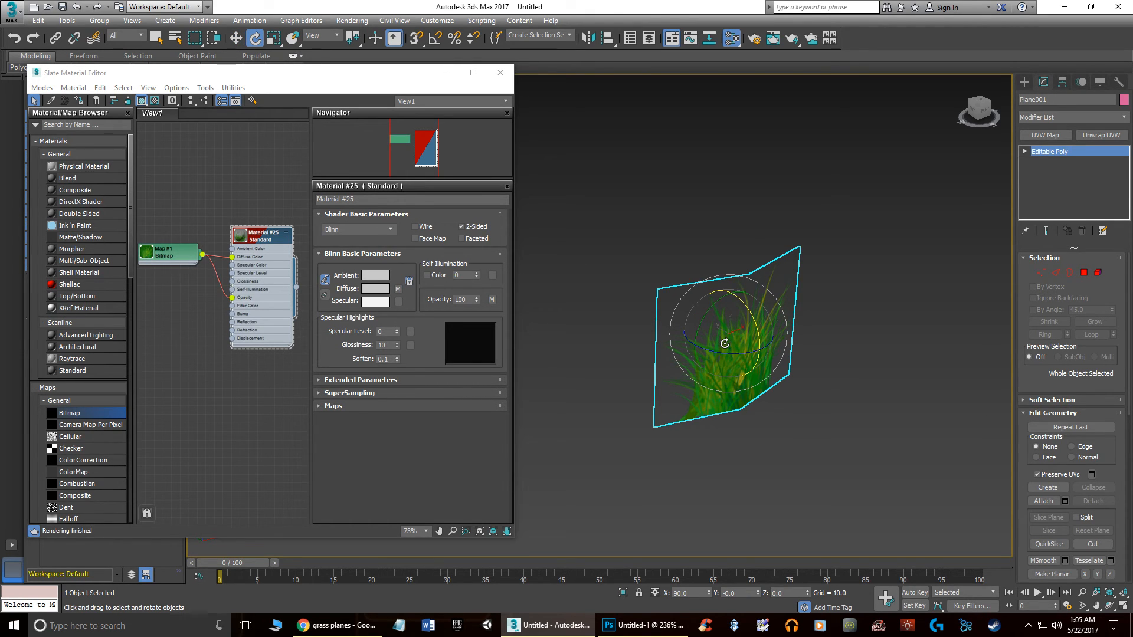
pyautogui.moveTo(725, 344)
pyautogui.mouseDown()
pyautogui.moveTo(629, 328)
pyautogui.moveTo(655, 337)
pyautogui.mouseUp()
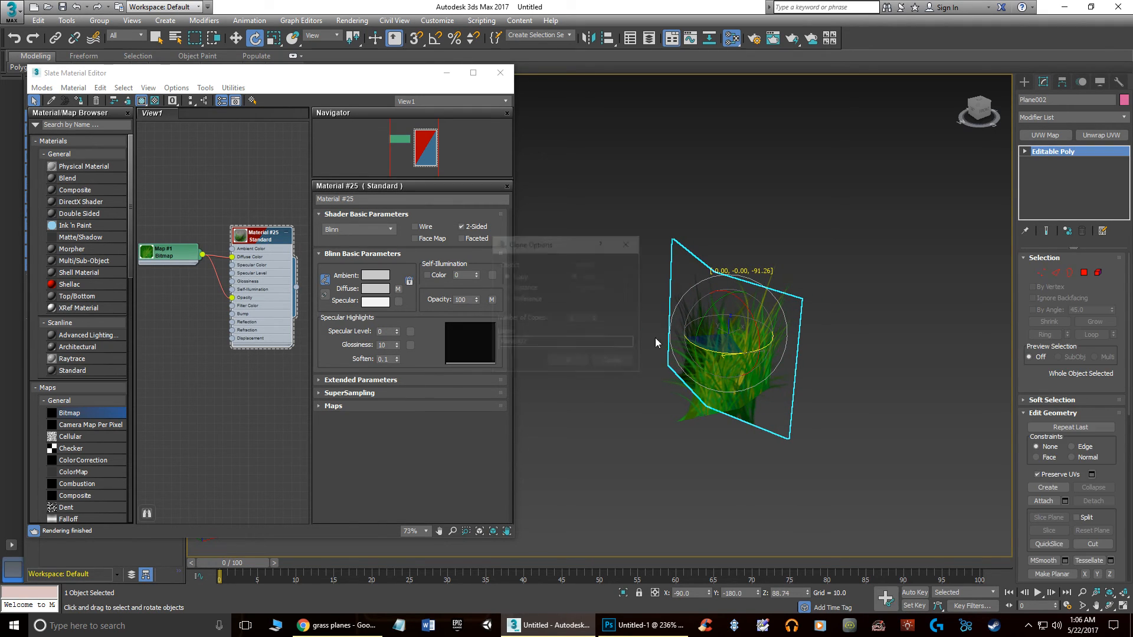
pyautogui.press('Return')
pyautogui.keyDown('alt'); pyautogui.moveTo(860, 327); pyautogui.dragTo(789, 389, button='middle'); pyautogui.keyUp('alt')
pyautogui.click(867, 385)
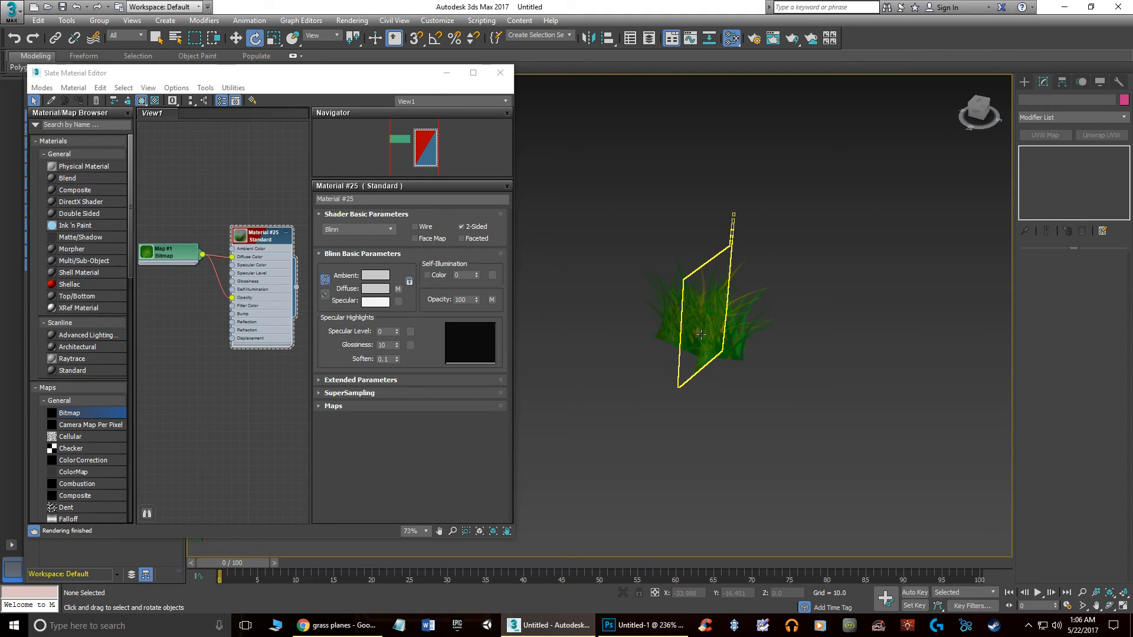
# Examine the original grass plane and its crossing copy from several angles, and clear the selection
pyautogui.click(702, 333)
pyautogui.press('f')
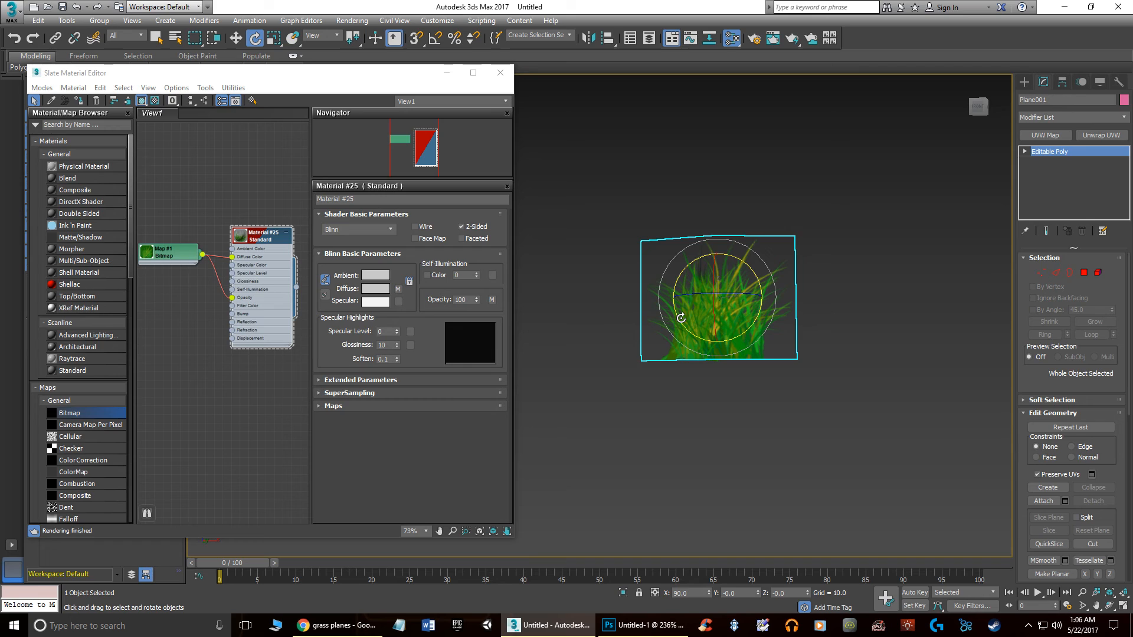
pyautogui.keyDown('alt'); pyautogui.moveTo(752, 346); pyautogui.dragTo(696, 341, button='middle'); pyautogui.keyUp('alt')
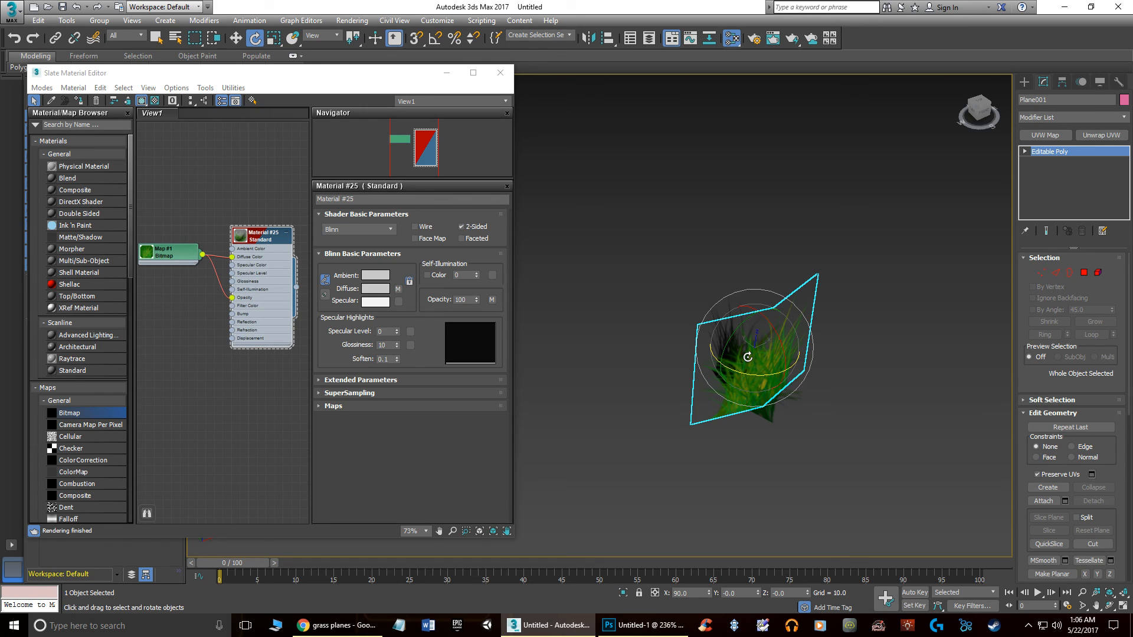
pyautogui.keyDown('alt'); pyautogui.moveTo(789, 383); pyautogui.dragTo(882, 346, button='middle'); pyautogui.keyUp('alt')
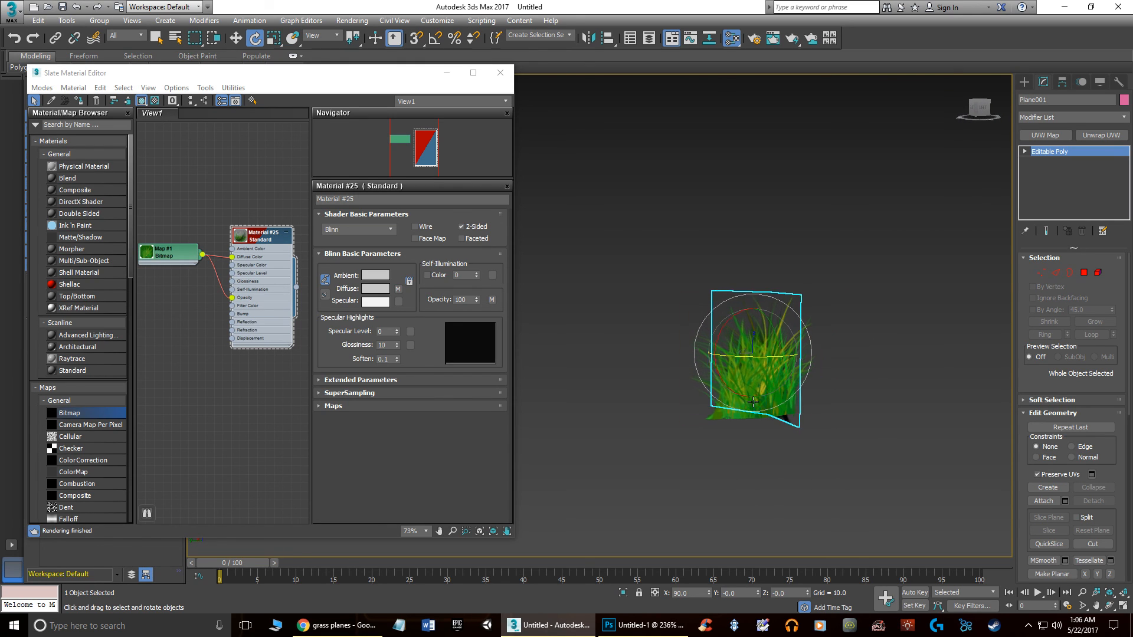
pyautogui.keyDown('alt'); pyautogui.moveTo(750, 402); pyautogui.dragTo(803, 413); pyautogui.keyUp('alt')
pyautogui.keyDown('alt'); pyautogui.moveTo(804, 413); pyautogui.dragTo(805, 420, button='middle'); pyautogui.keyUp('alt')
pyautogui.click(802, 475)
# Select both crossed grass planes together and view them at an angle
pyautogui.moveTo(798, 470); pyautogui.dragTo(678, 337, button='middle')
pyautogui.scroll(3, 724, 432)
pyautogui.scroll(-5, 749, 436)
pyautogui.scroll(2, 715, 430)
pyautogui.scroll(3, 675, 339)
pyautogui.moveTo(808, 437); pyautogui.dragTo(636, 286)
pyautogui.keyDown('alt'); pyautogui.moveTo(716, 327); pyautogui.dragTo(786, 361, button='middle'); pyautogui.keyUp('alt')
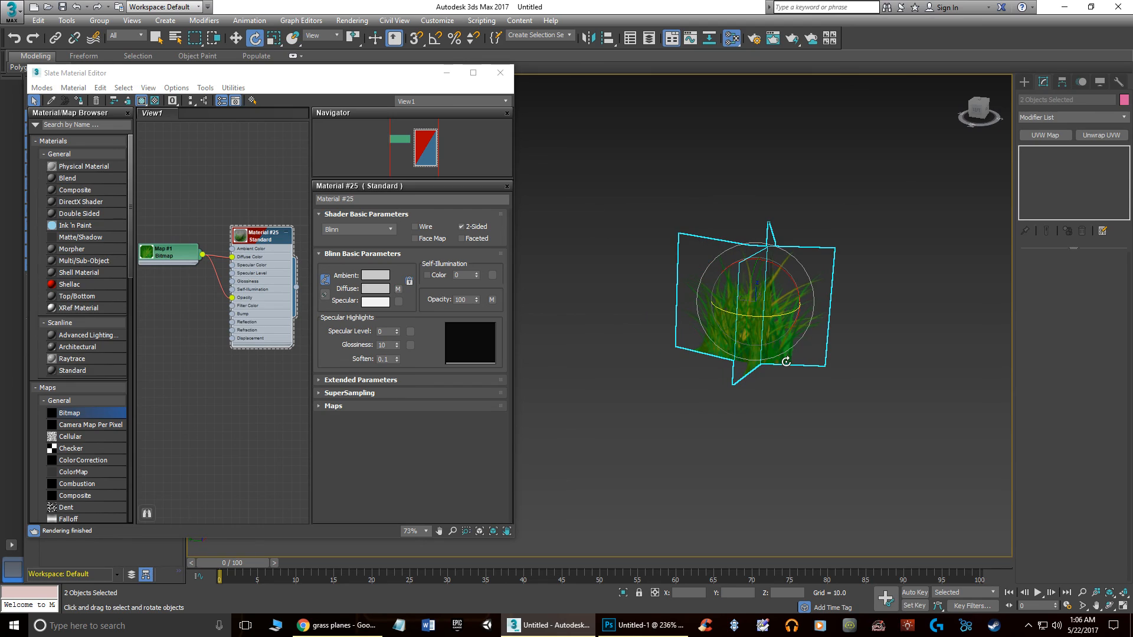